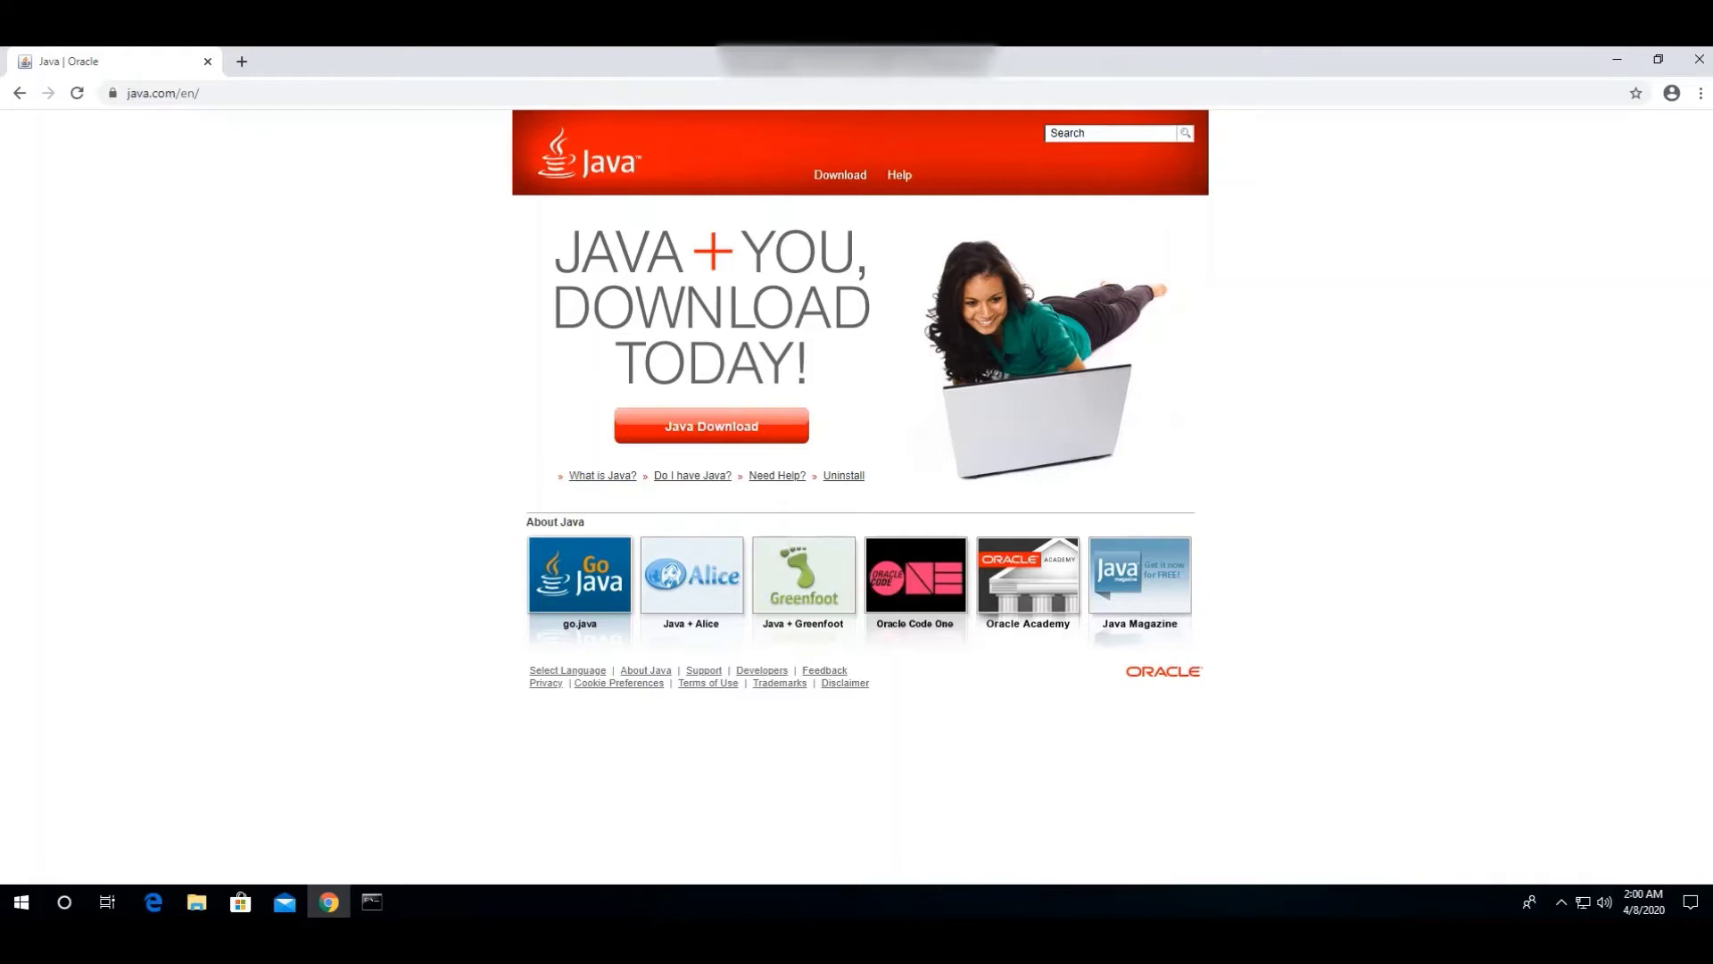
Search the web for "jdk download" and open Oracle's Java SE Downloads page
key("ctrl+l")
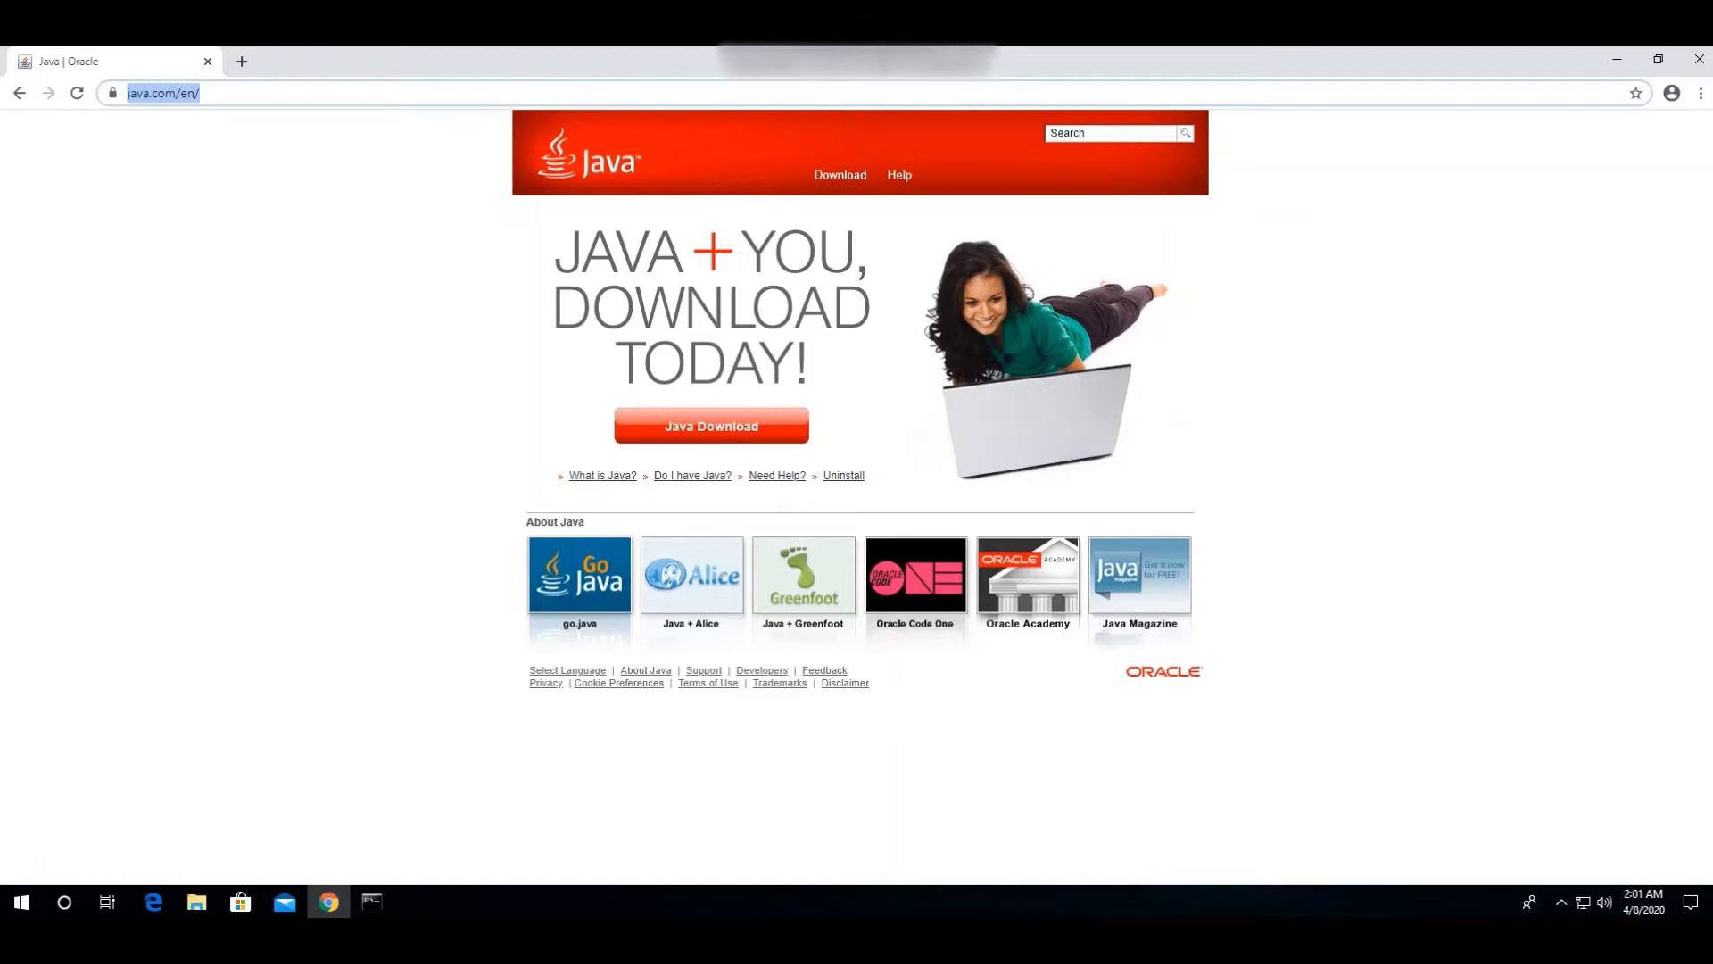
type("jdk download")
key("Return")
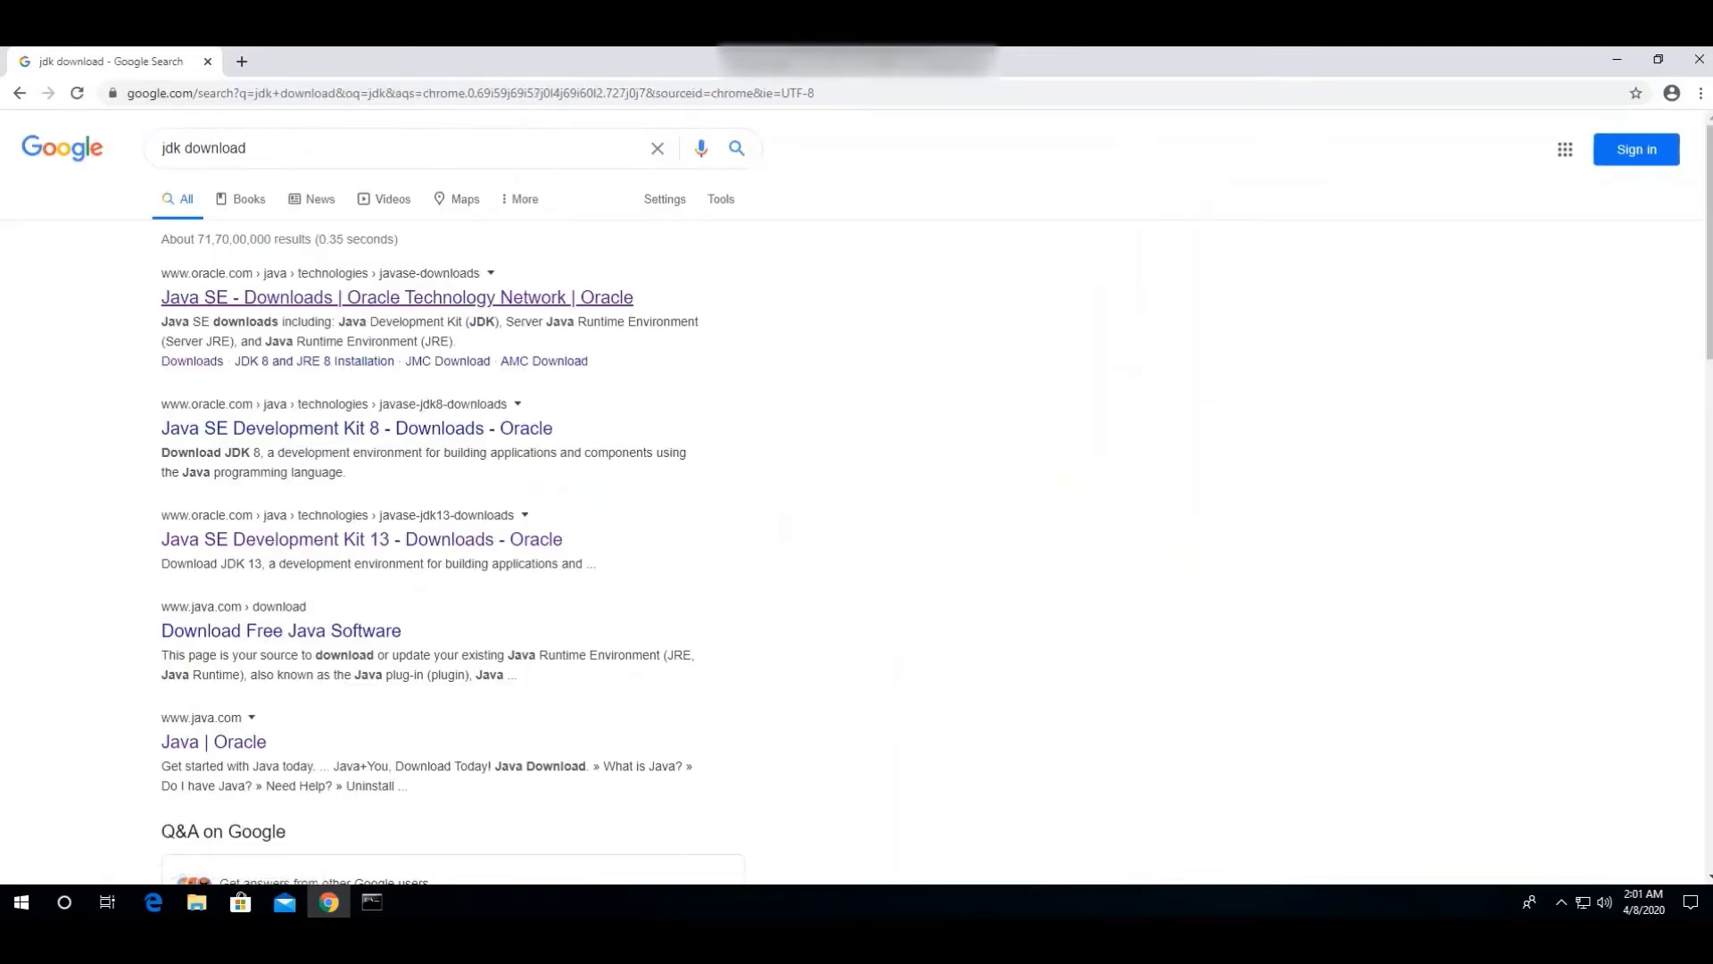
left_click(397, 297)
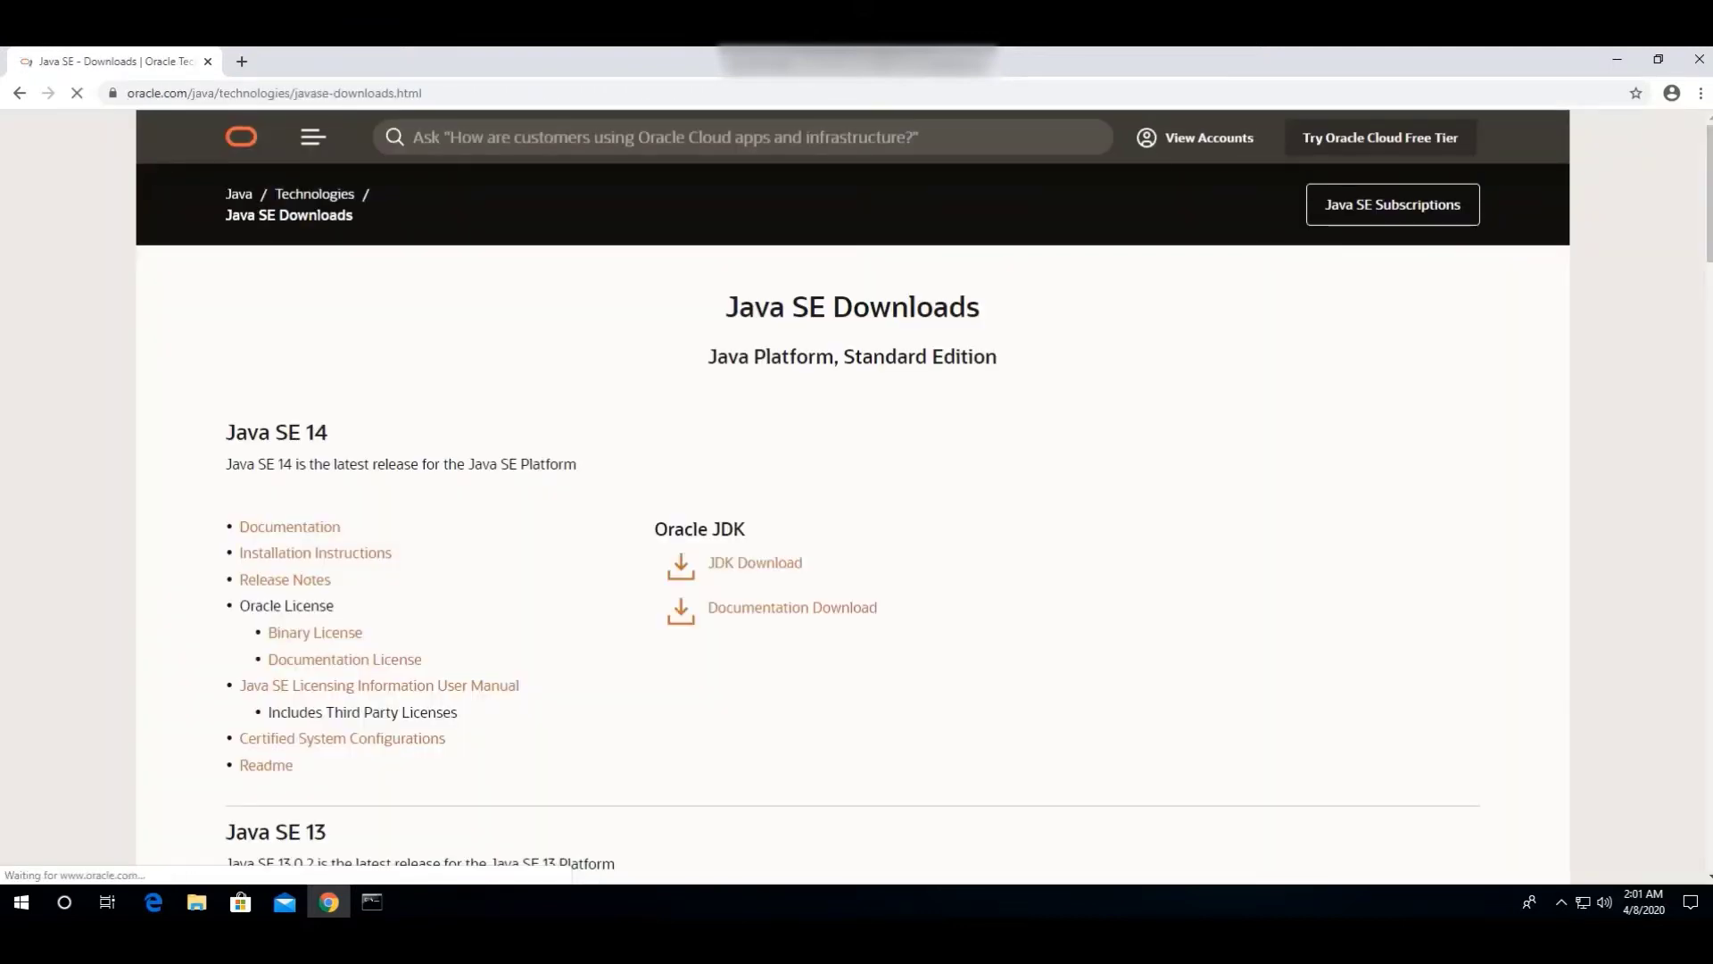
Open the Oracle JDK download page for Java SE 14
scroll(857, 496, "down", 7)
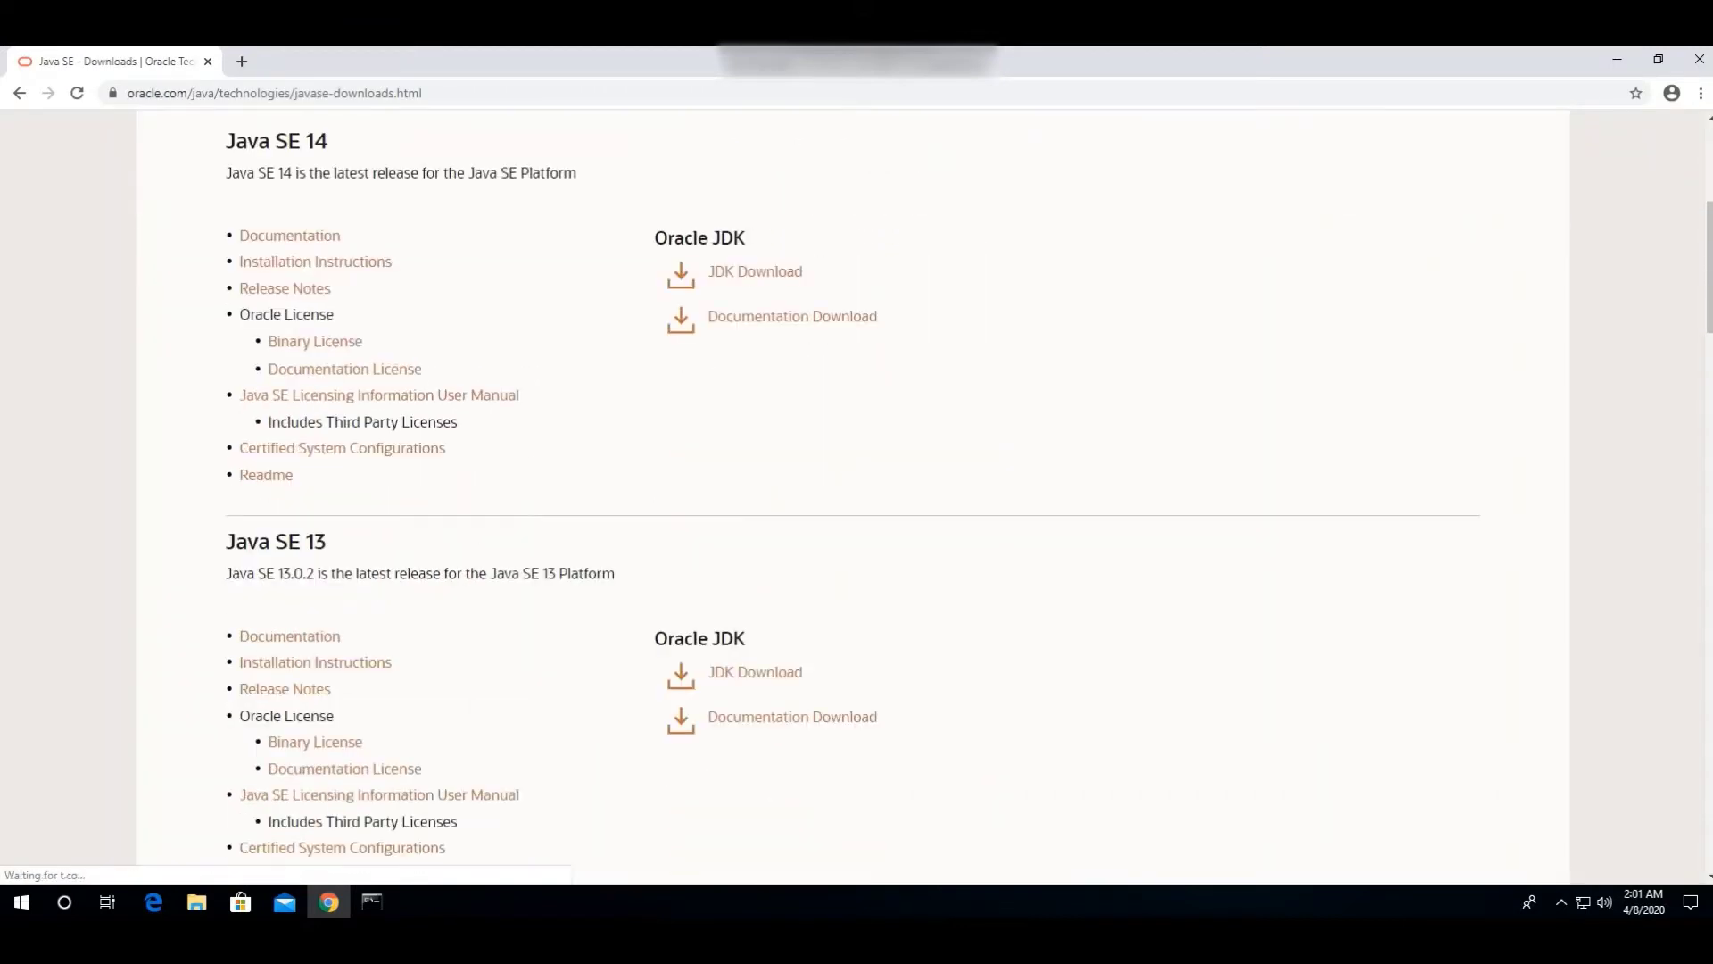
scroll(856, 496, "down", 5)
scroll(856, 496, "up", 5)
scroll(856, 496, "up", 9)
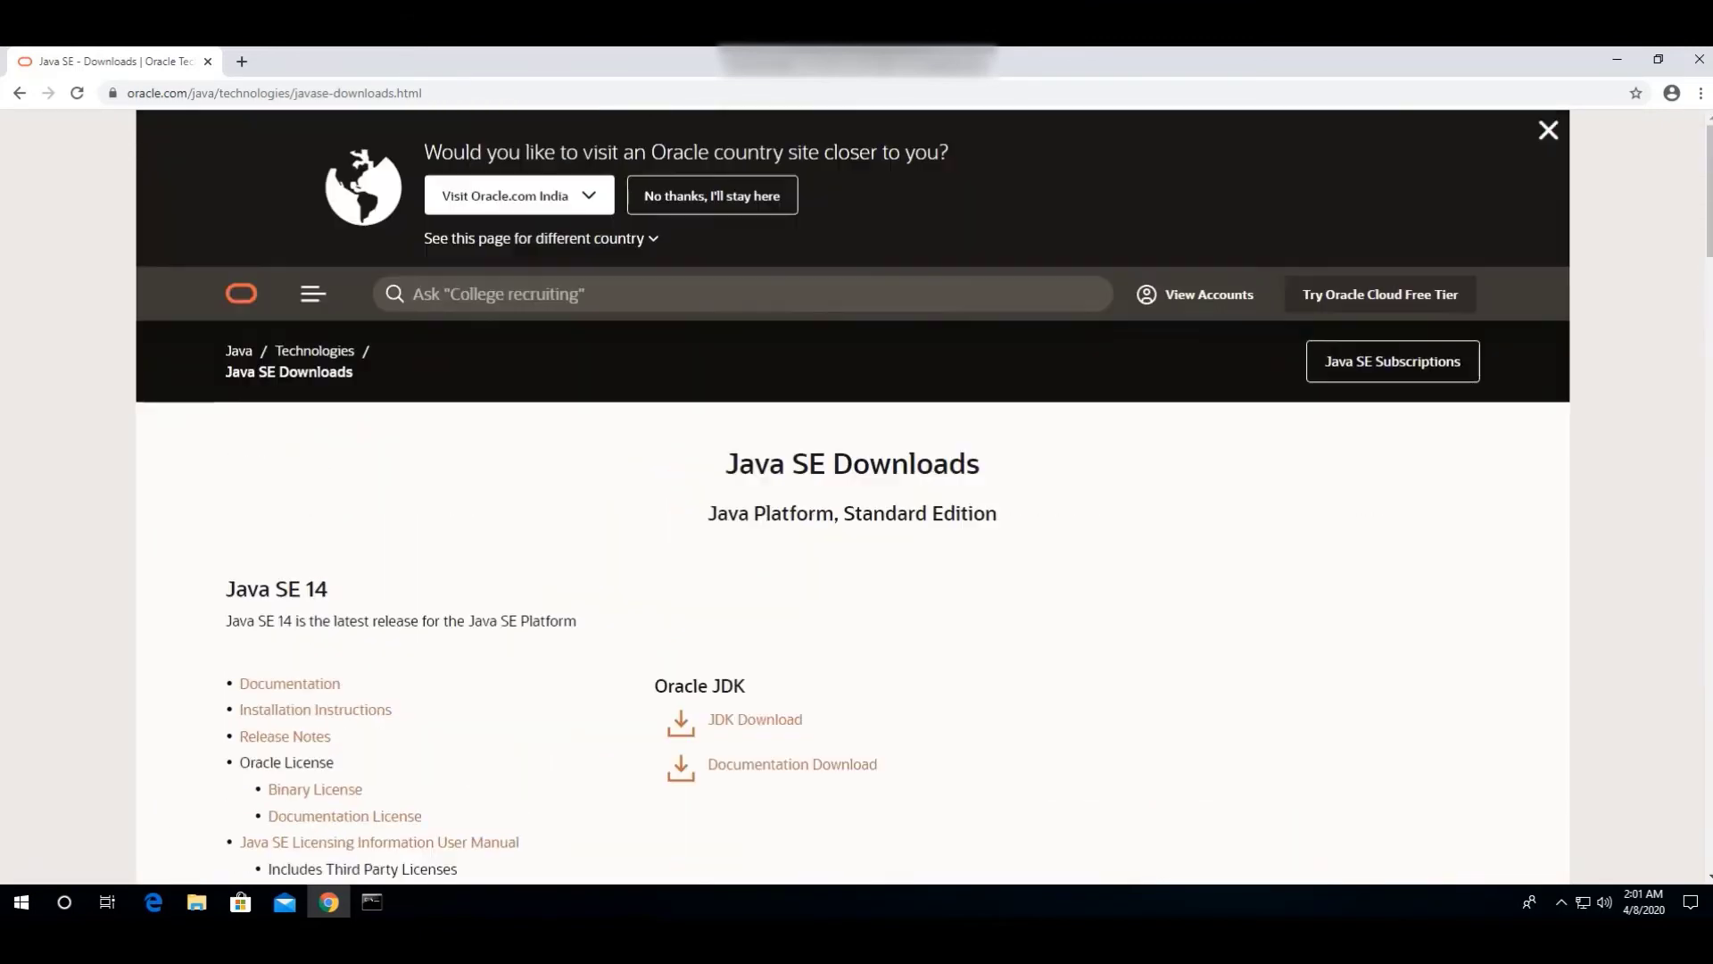
scroll(856, 496, "down", 3)
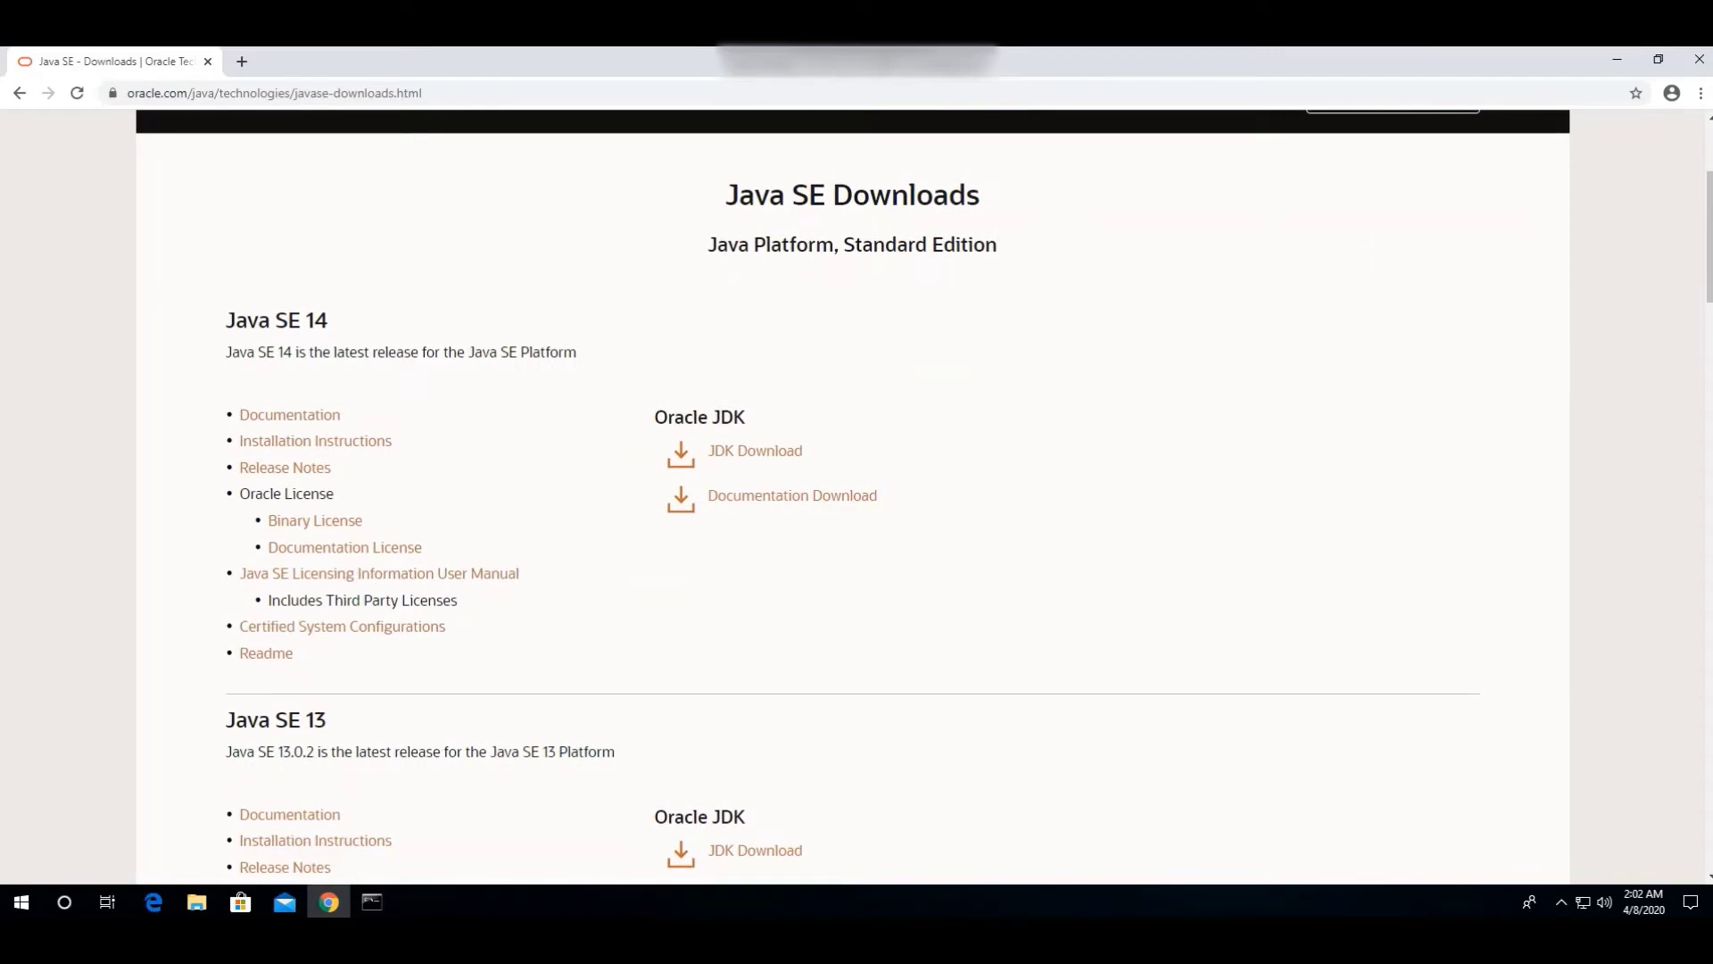
left_click(755, 451)
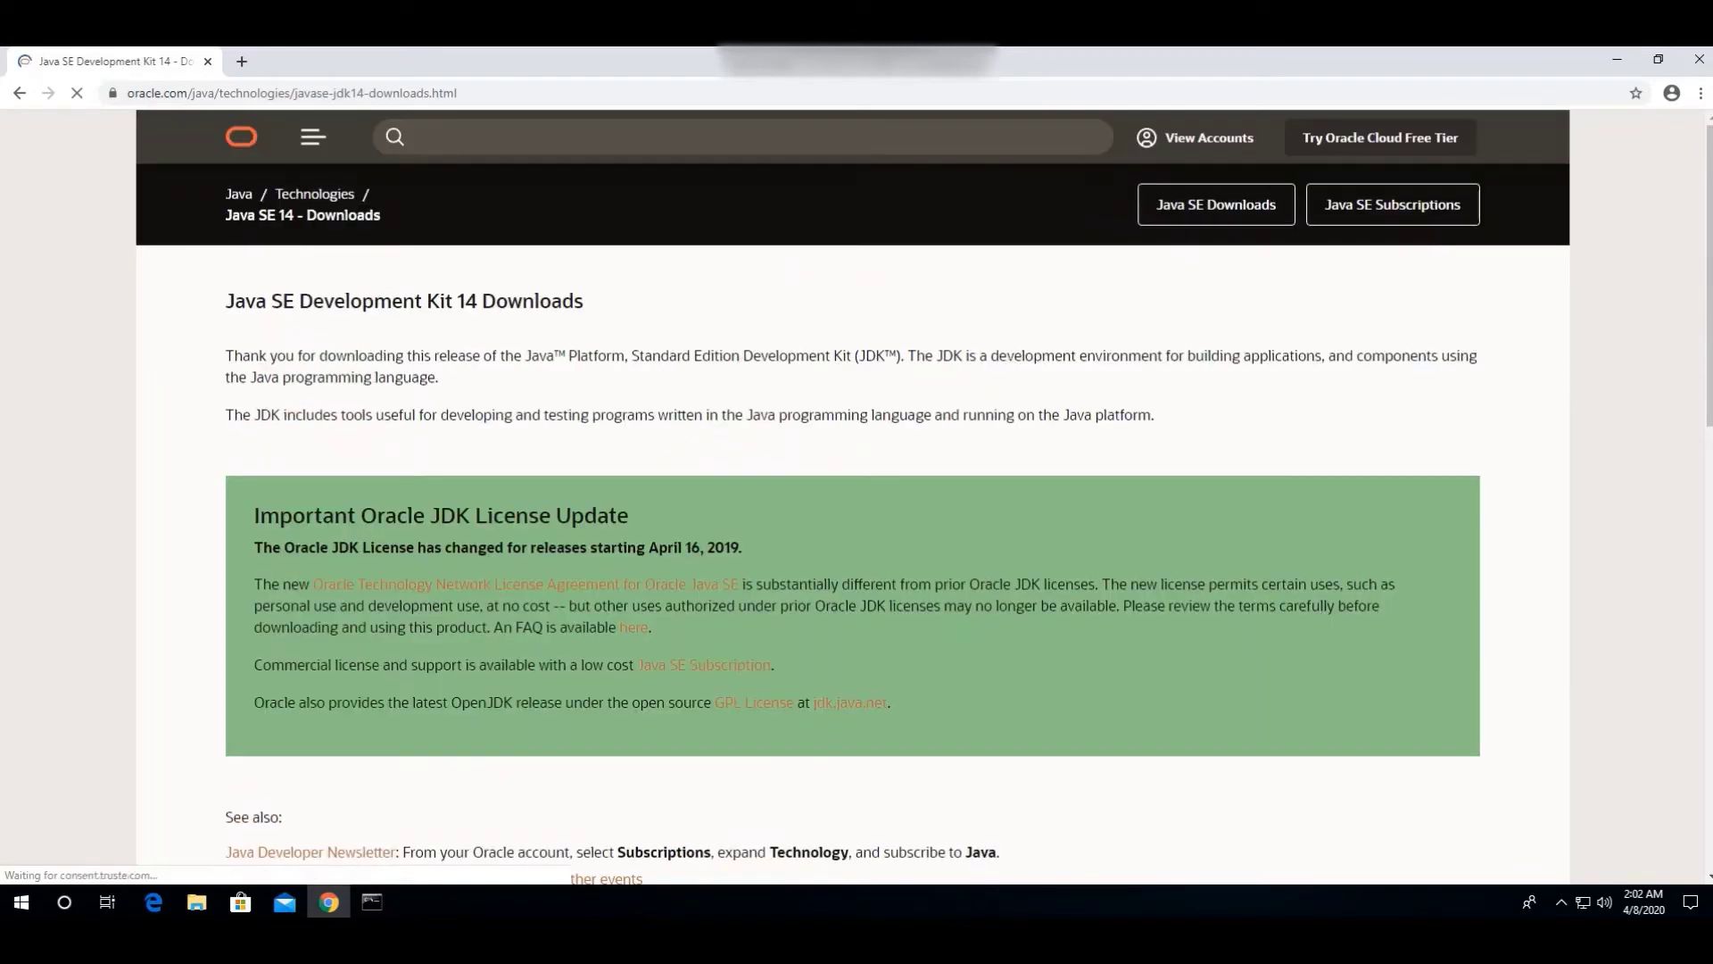
Start downloading the Windows x64 Installer, jdk-14_windows-x64_bin.exe, accepting the Oracle Technology Network License Agreement
scroll(755, 450, "down", 7)
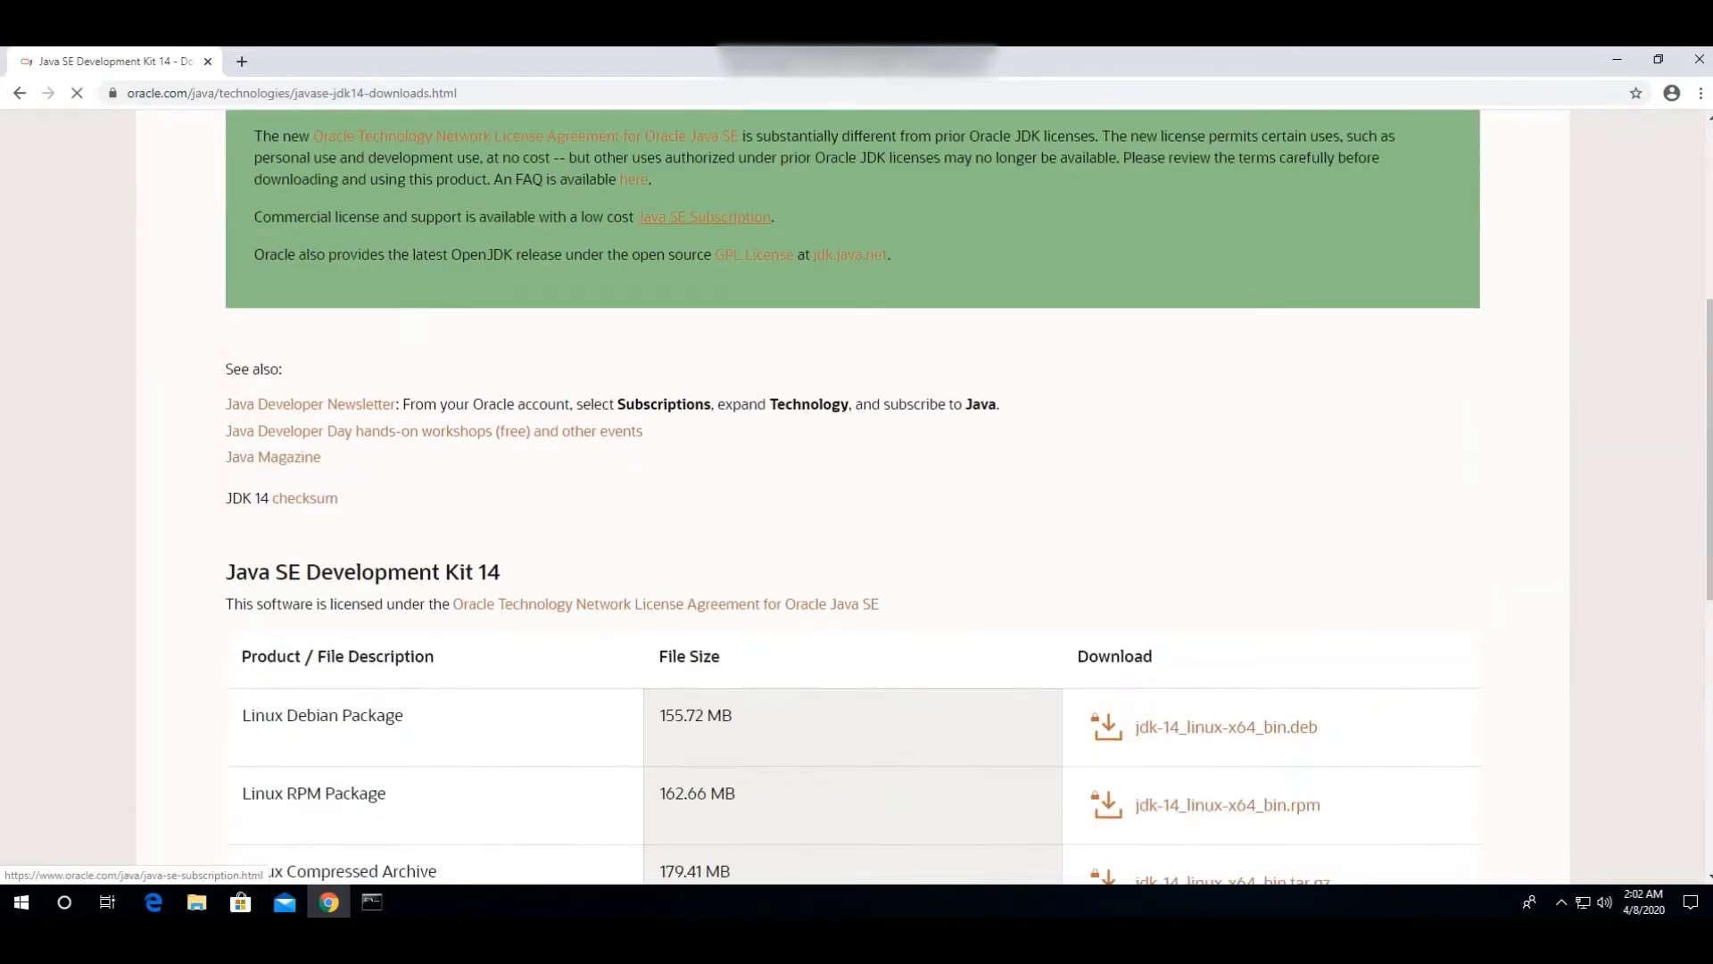
scroll(755, 450, "down", 2)
scroll(755, 451, "down", 2)
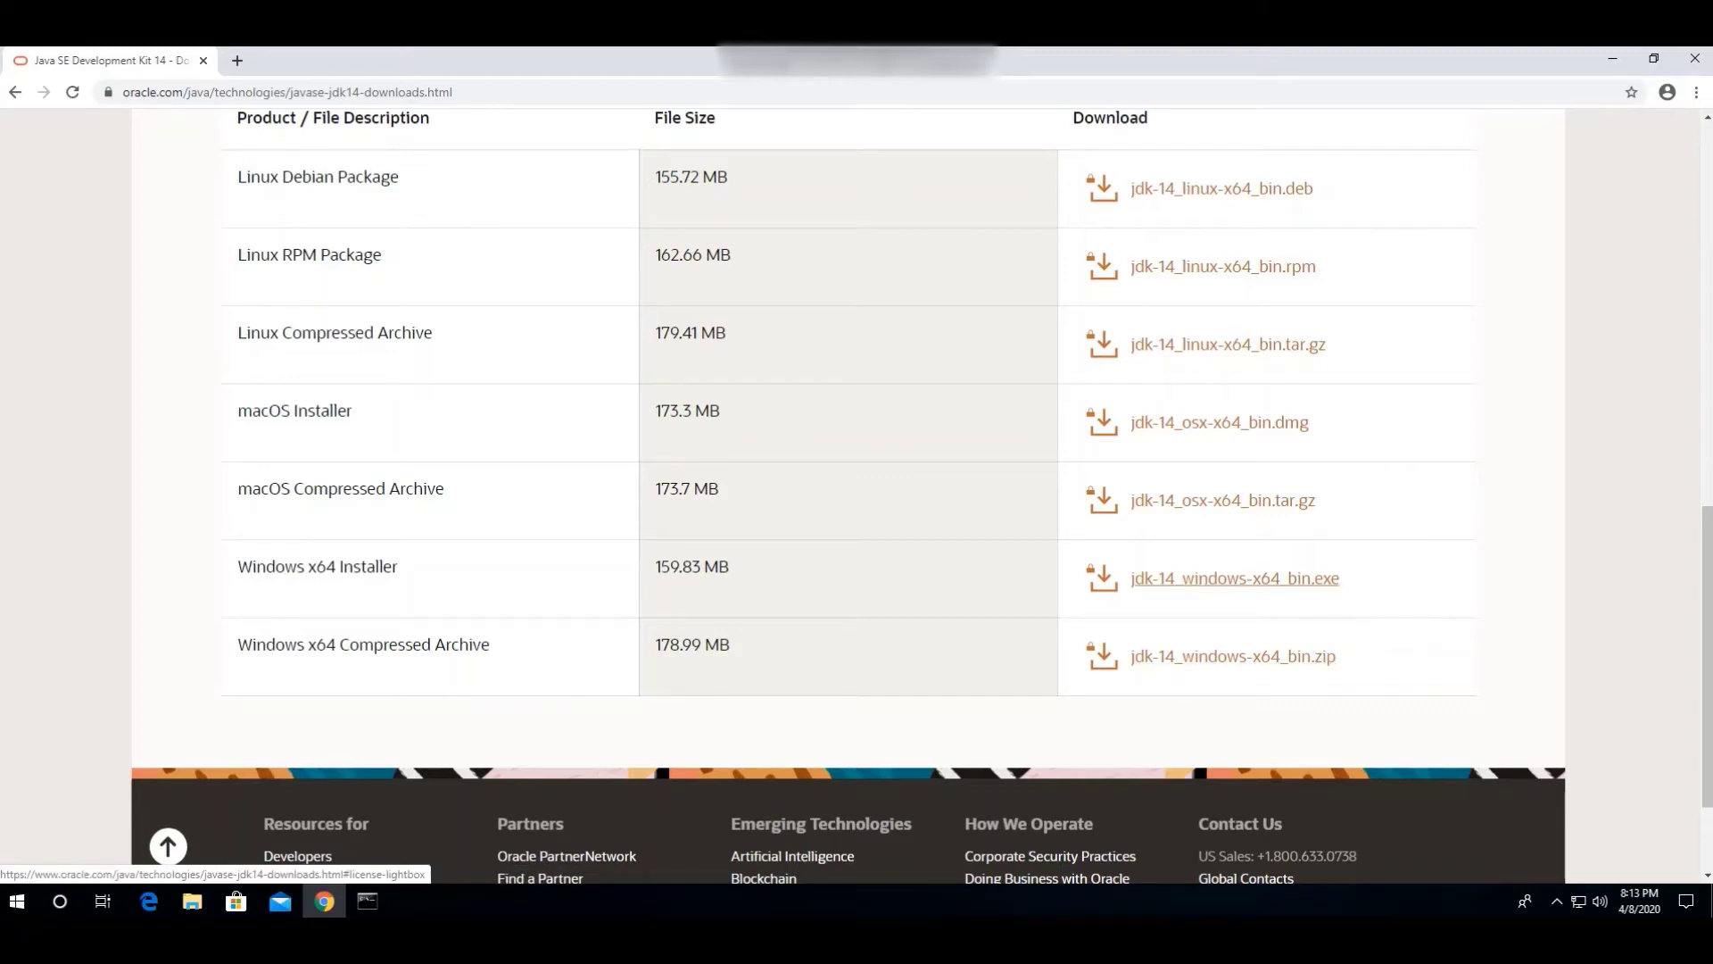
left_click(1235, 579)
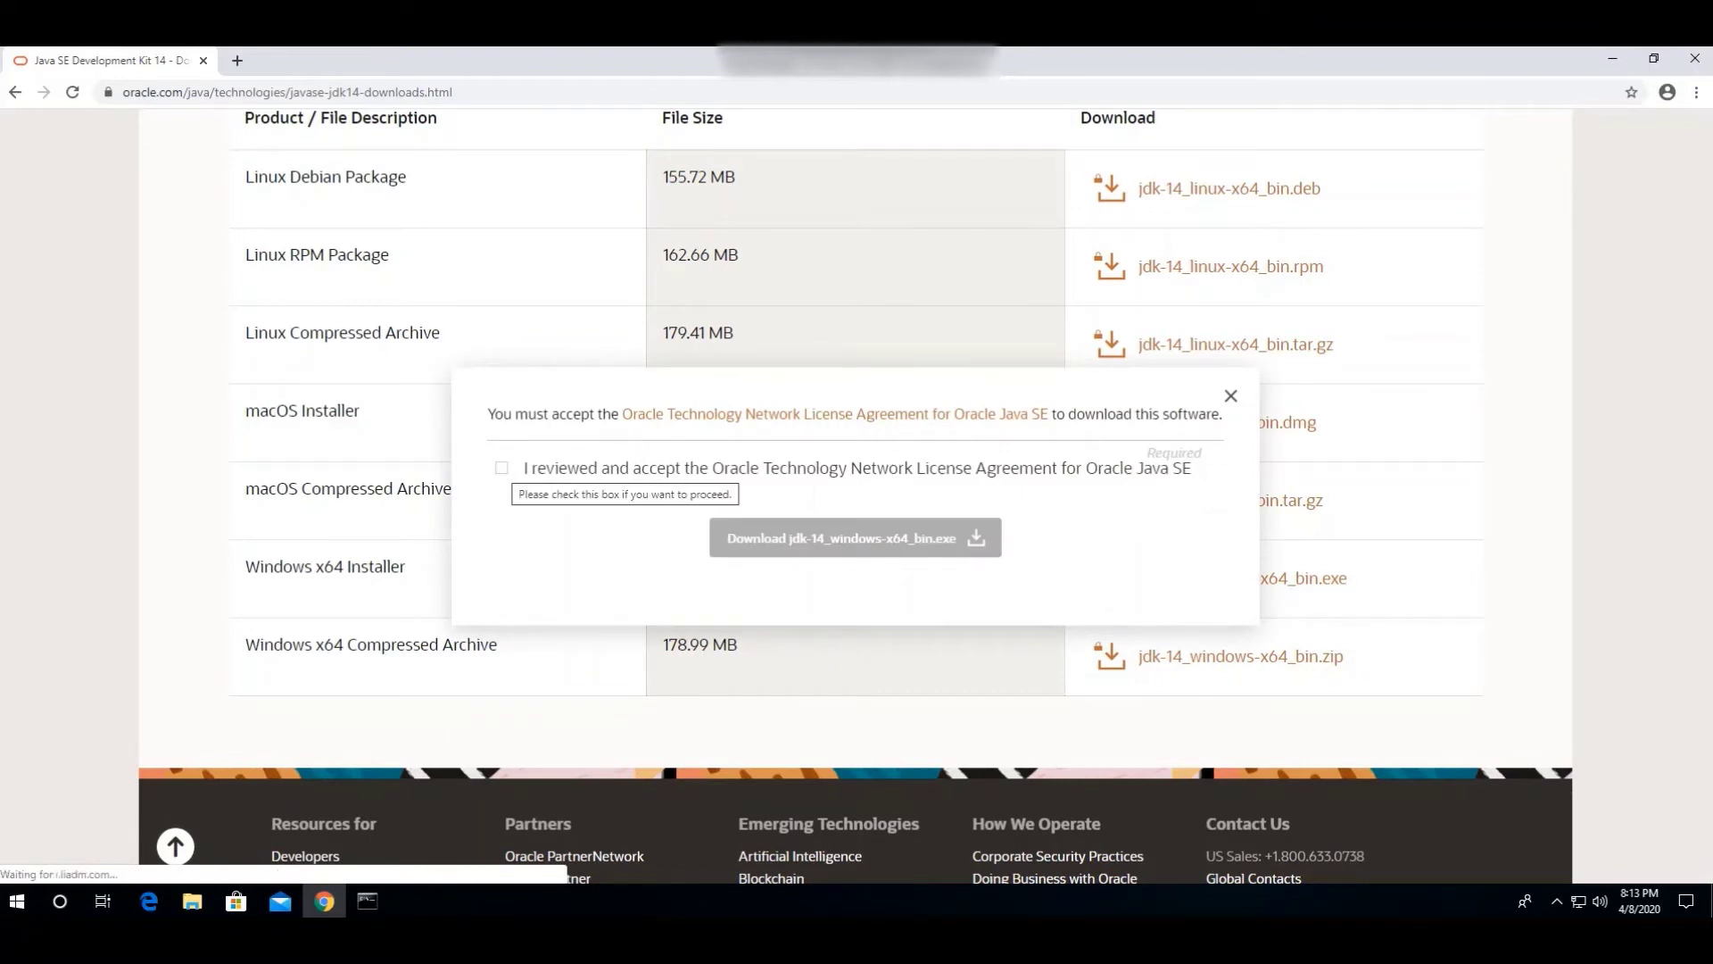
left_click(502, 467)
left_click(854, 538)
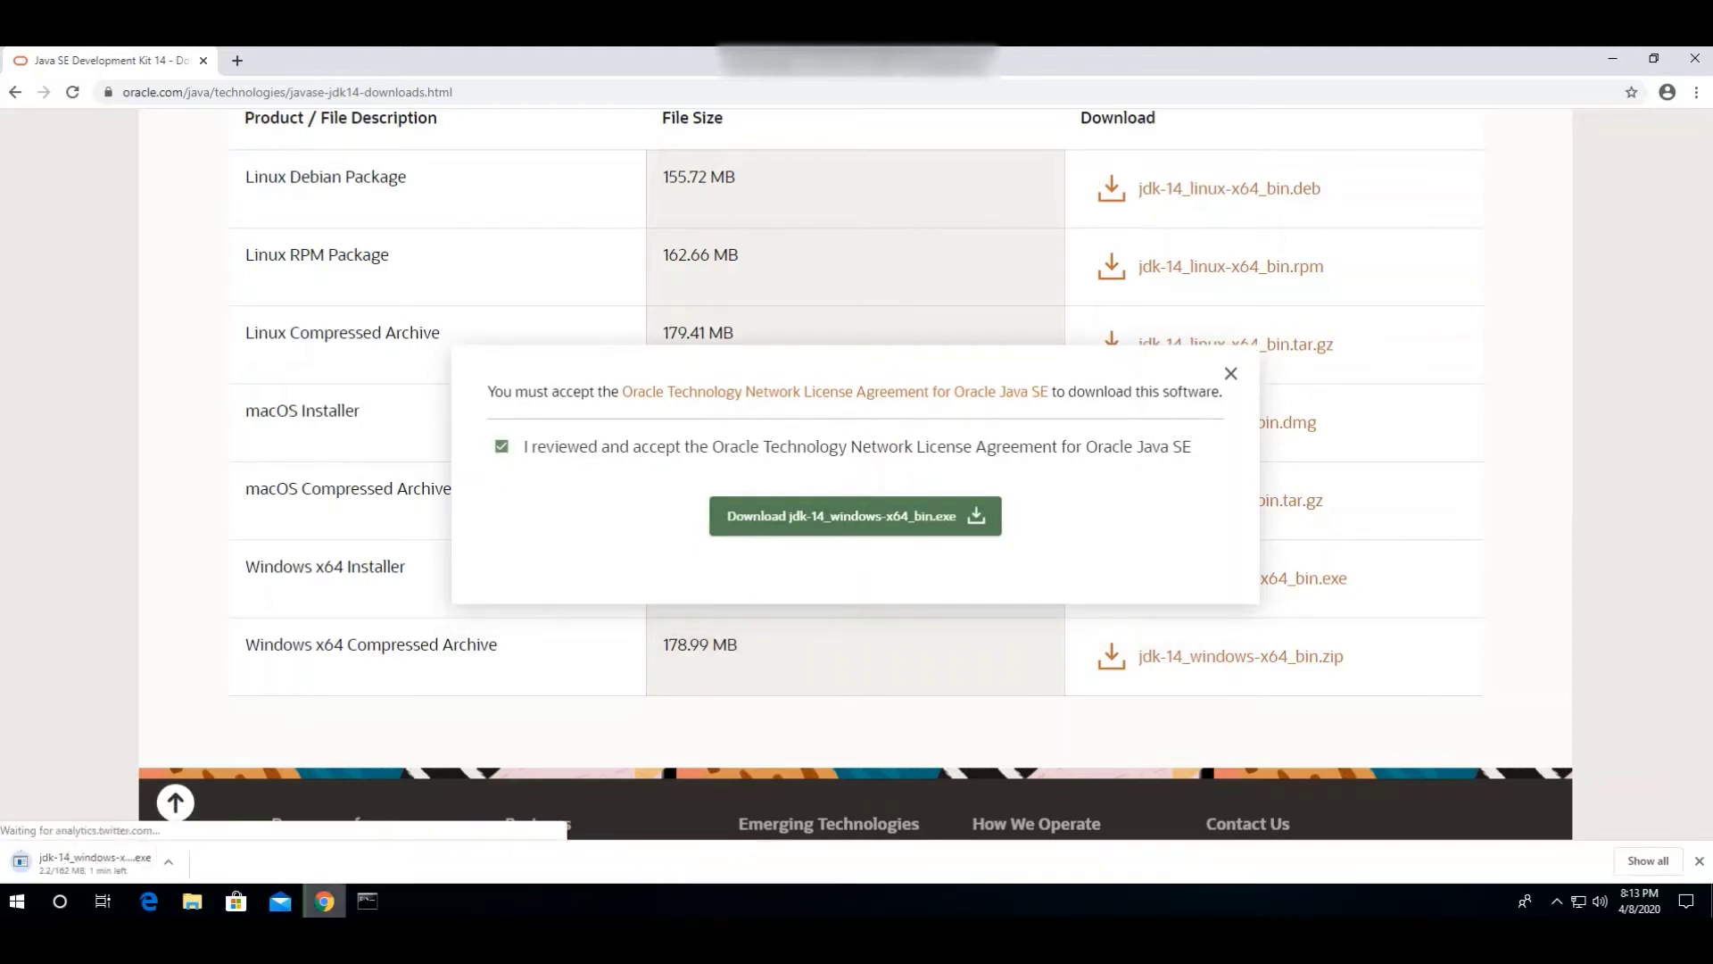
Cancel the running JDK installer download and close the licence agreement dialog
left_click(180, 861)
left_click(211, 832)
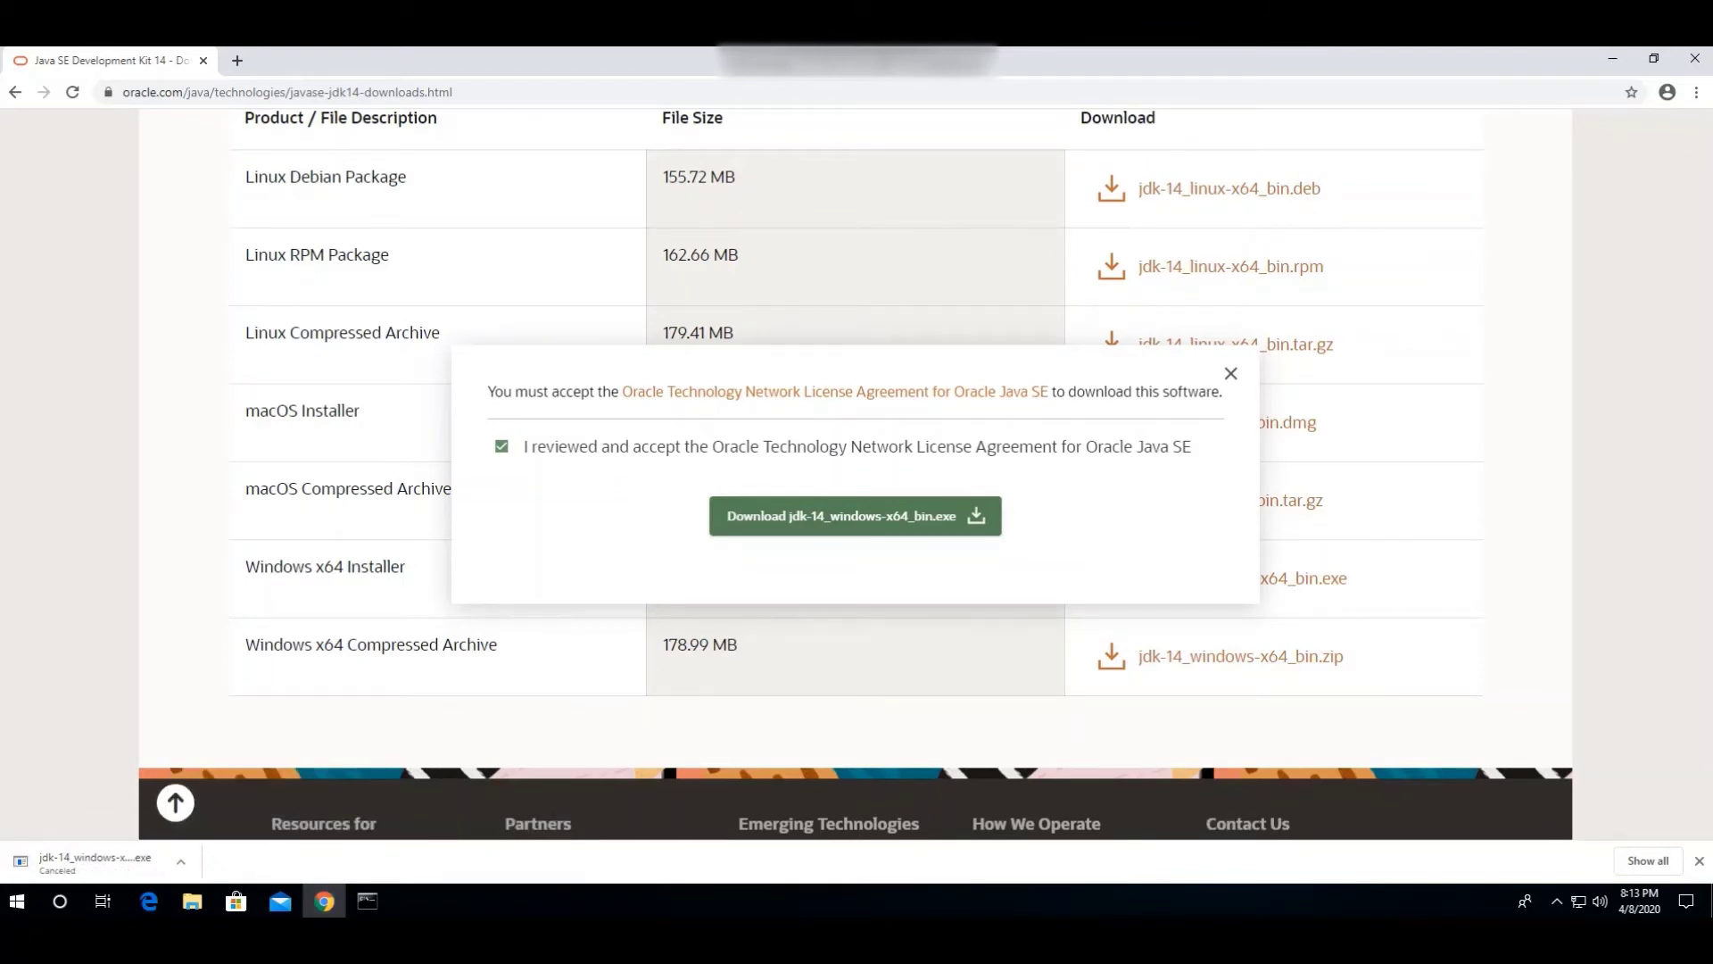
left_click(1230, 373)
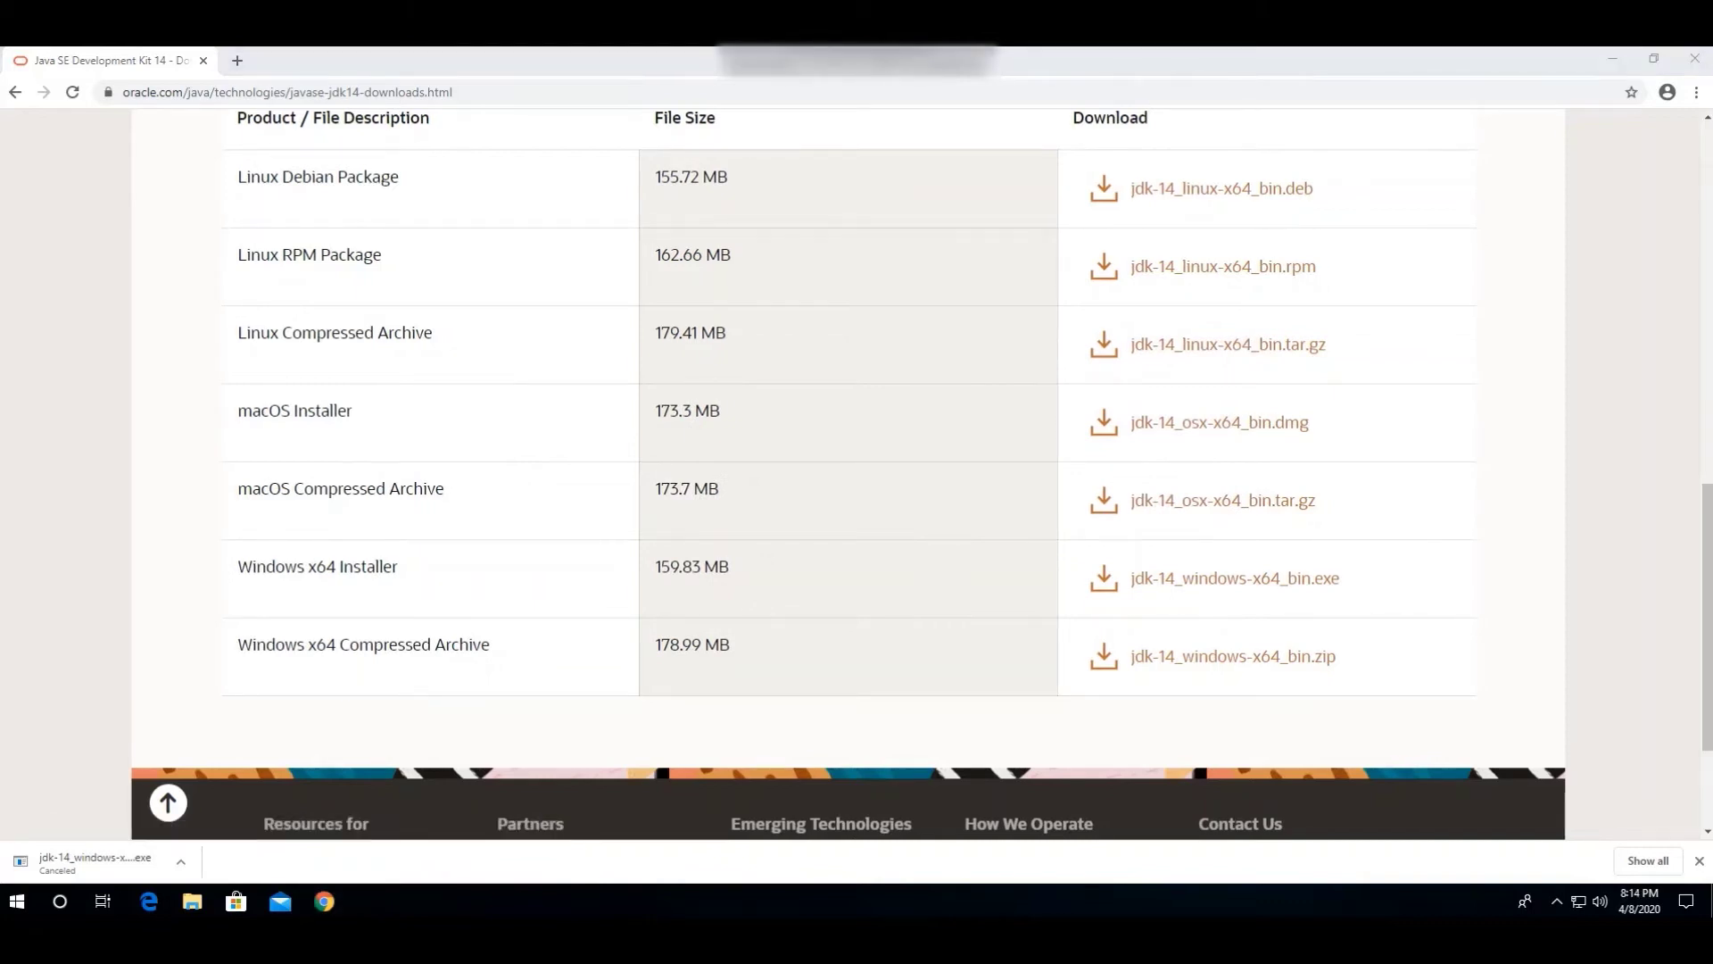
Check for an existing Java installation by running java -version and javac in a Command Prompt, and minimise its window
left_click(16, 901)
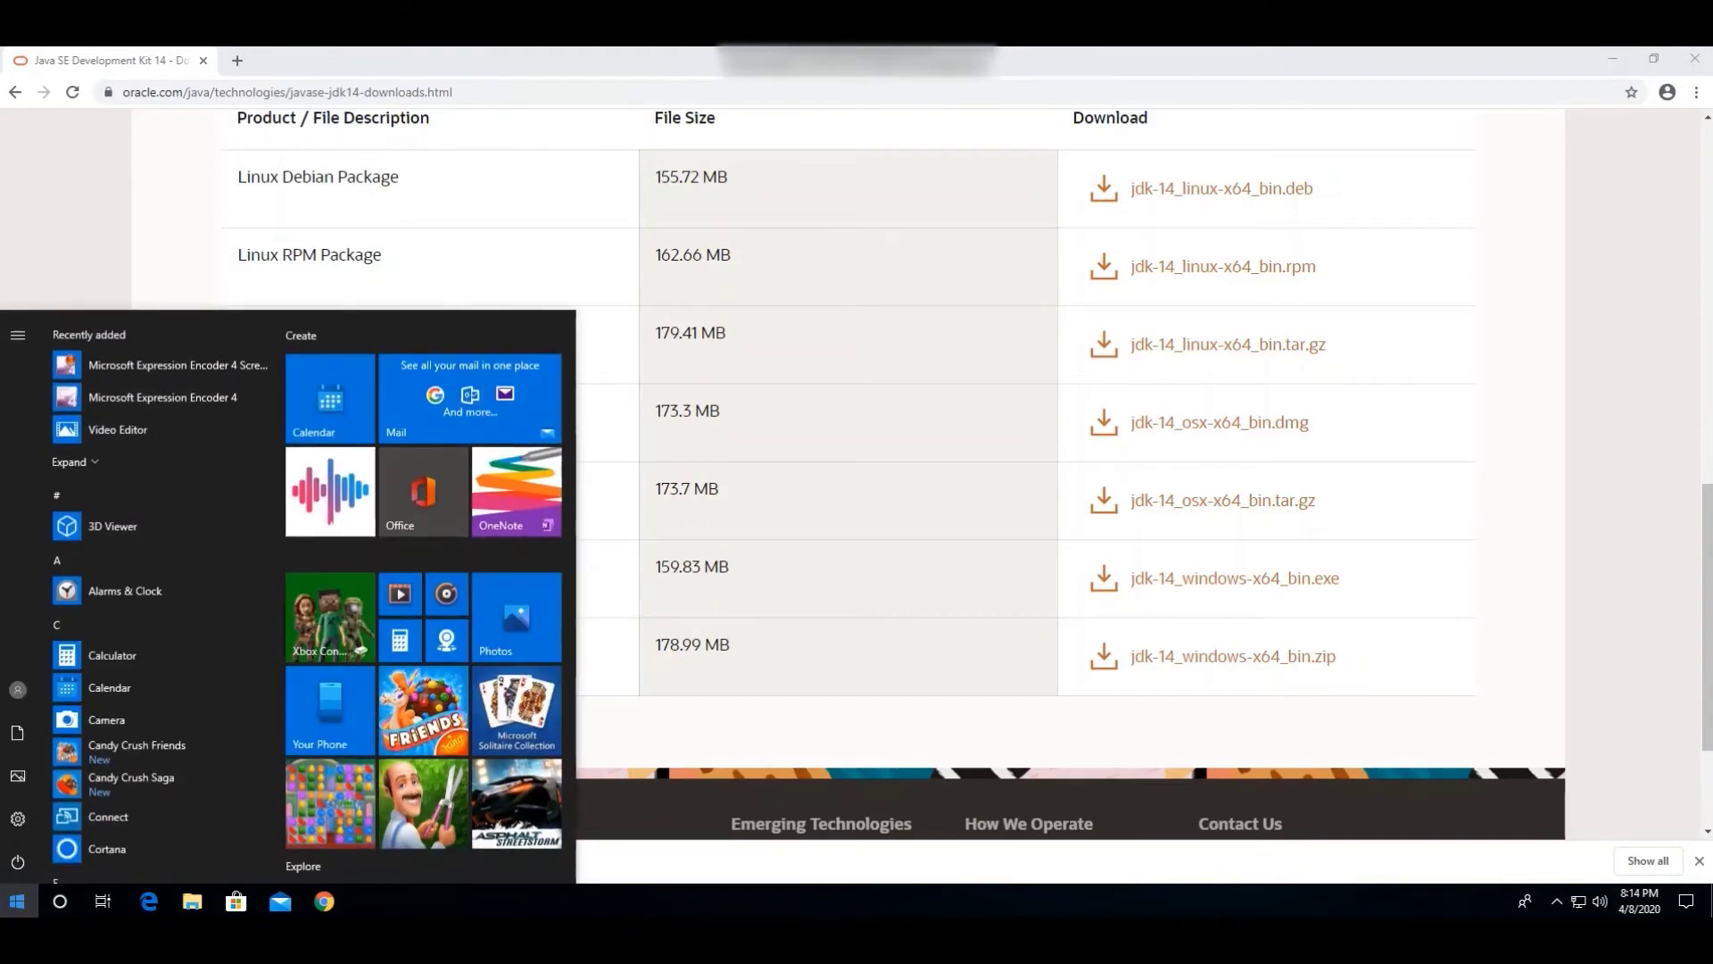
type("cmd")
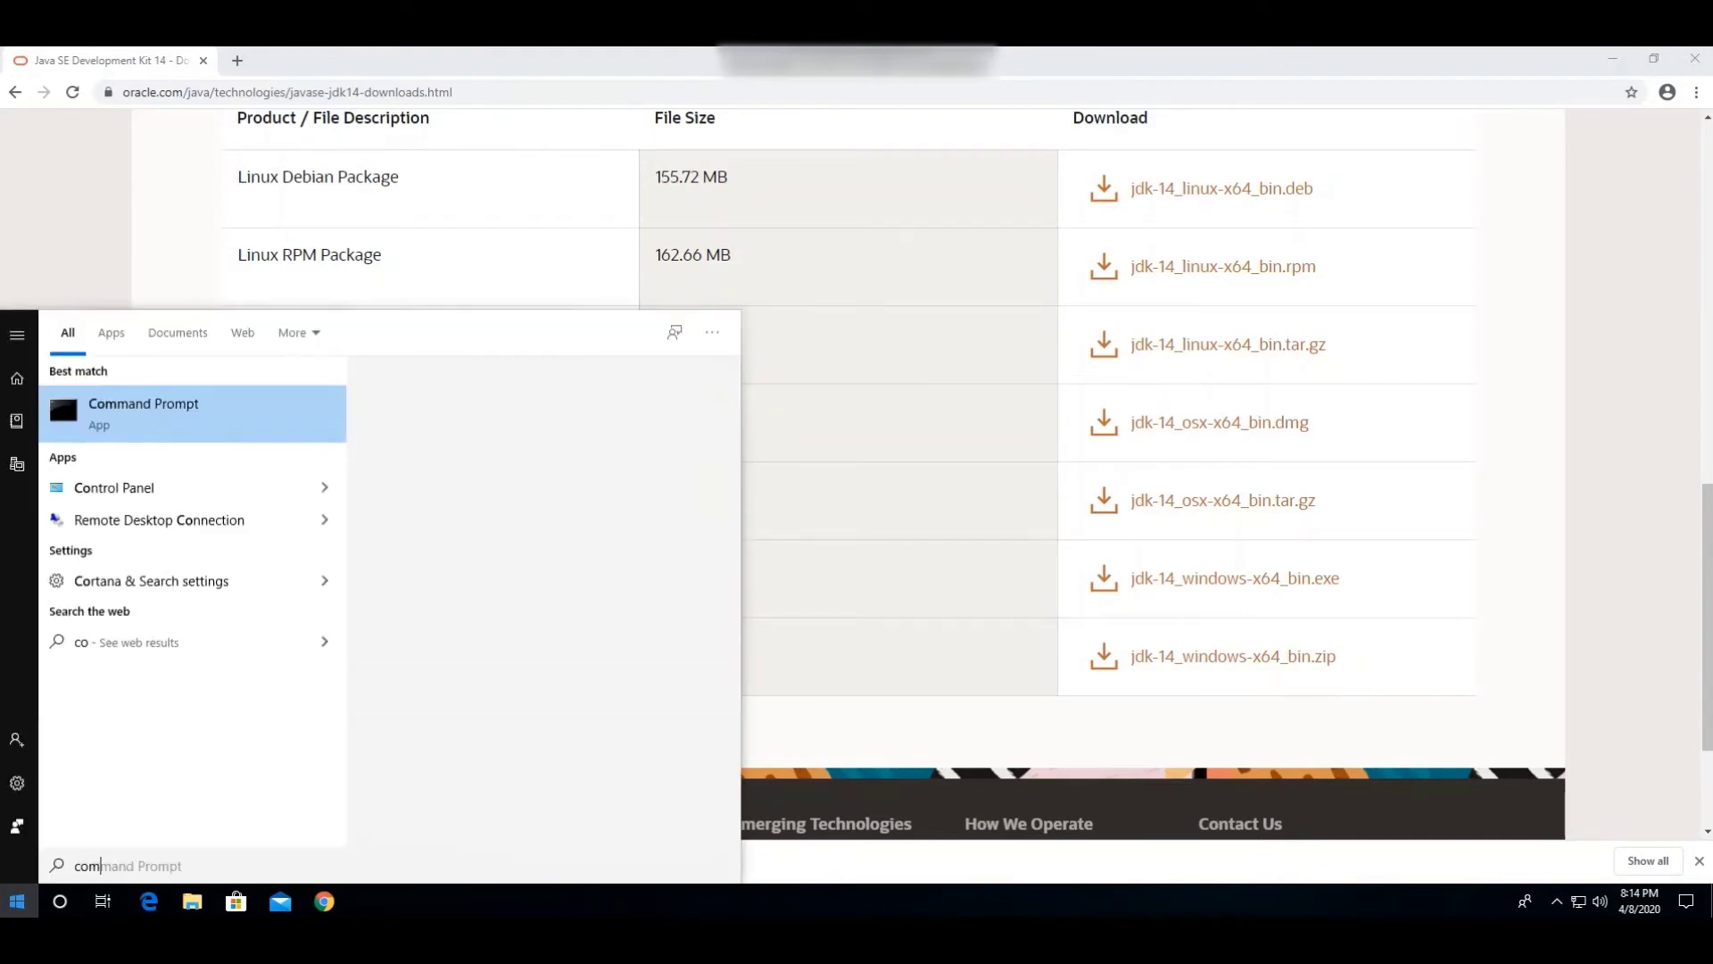
key("Return")
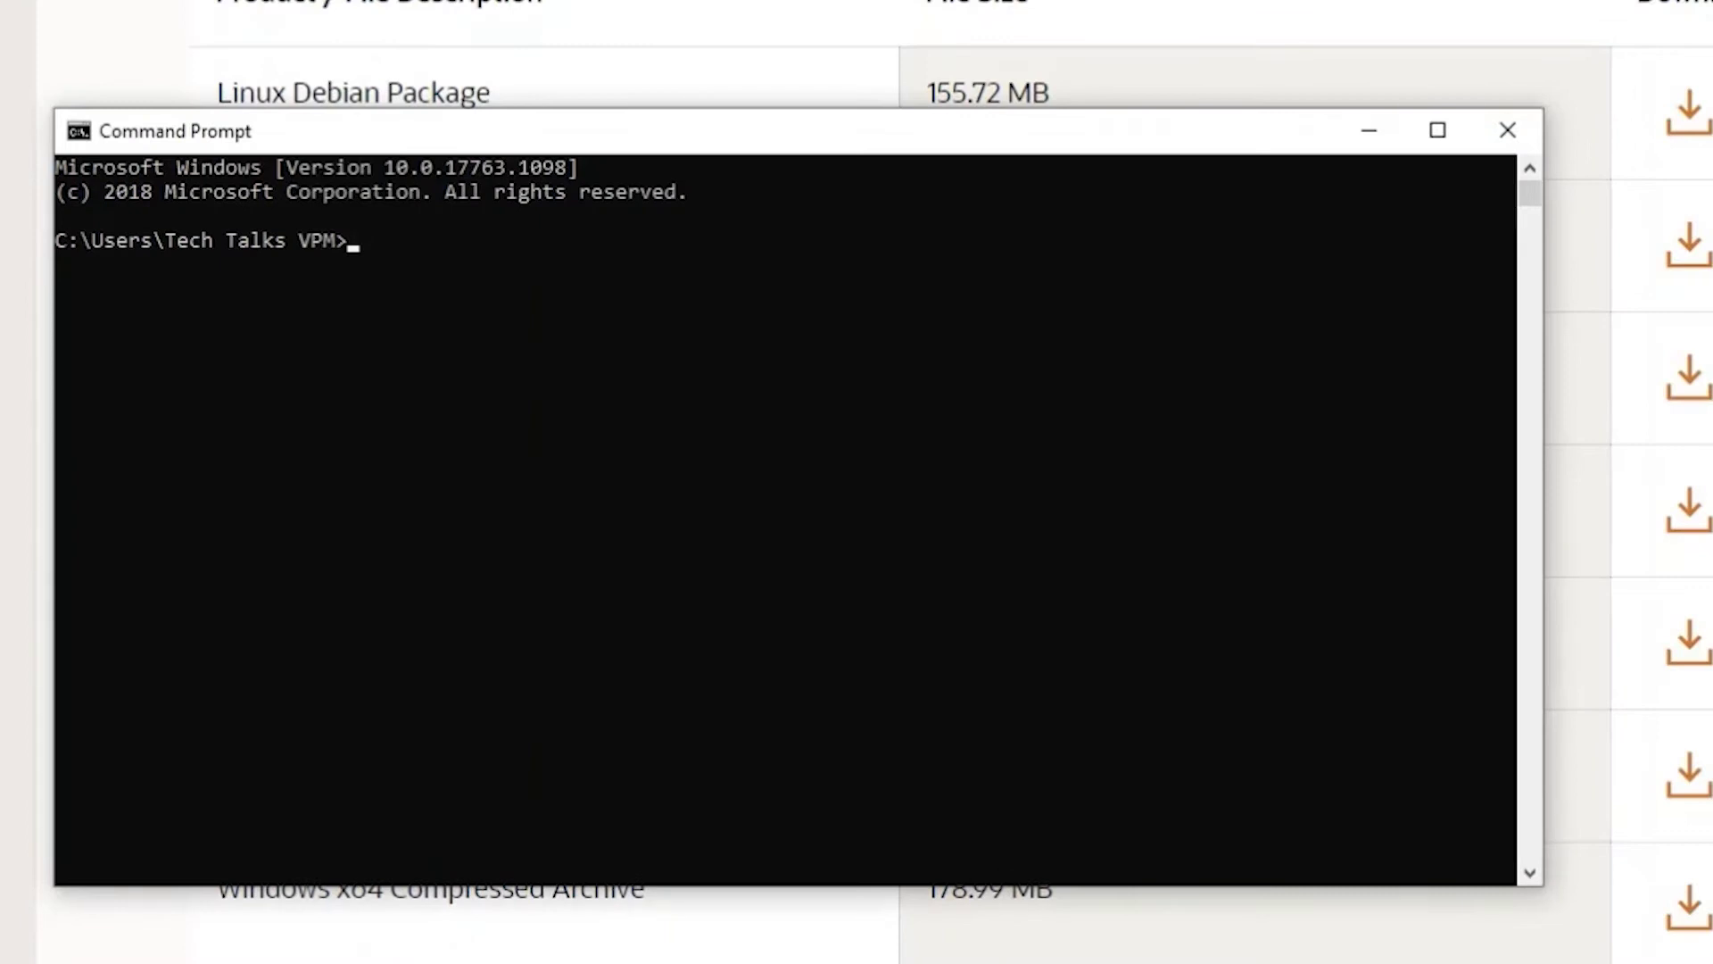
type("java -version")
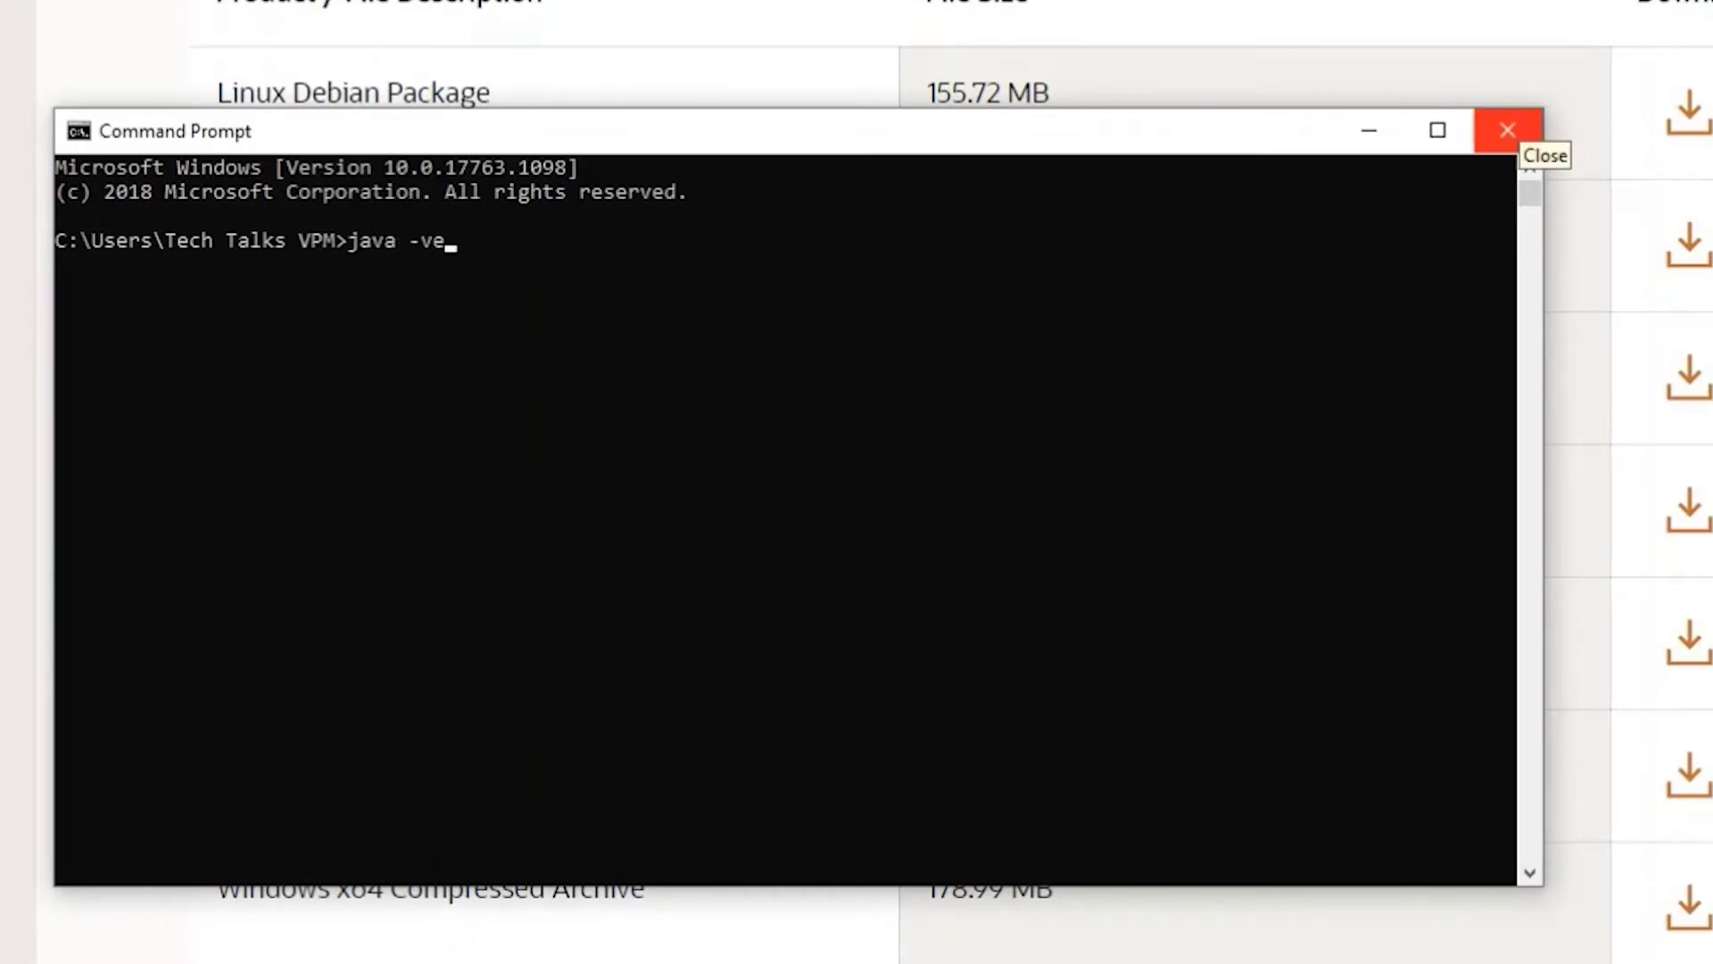
key("Return")
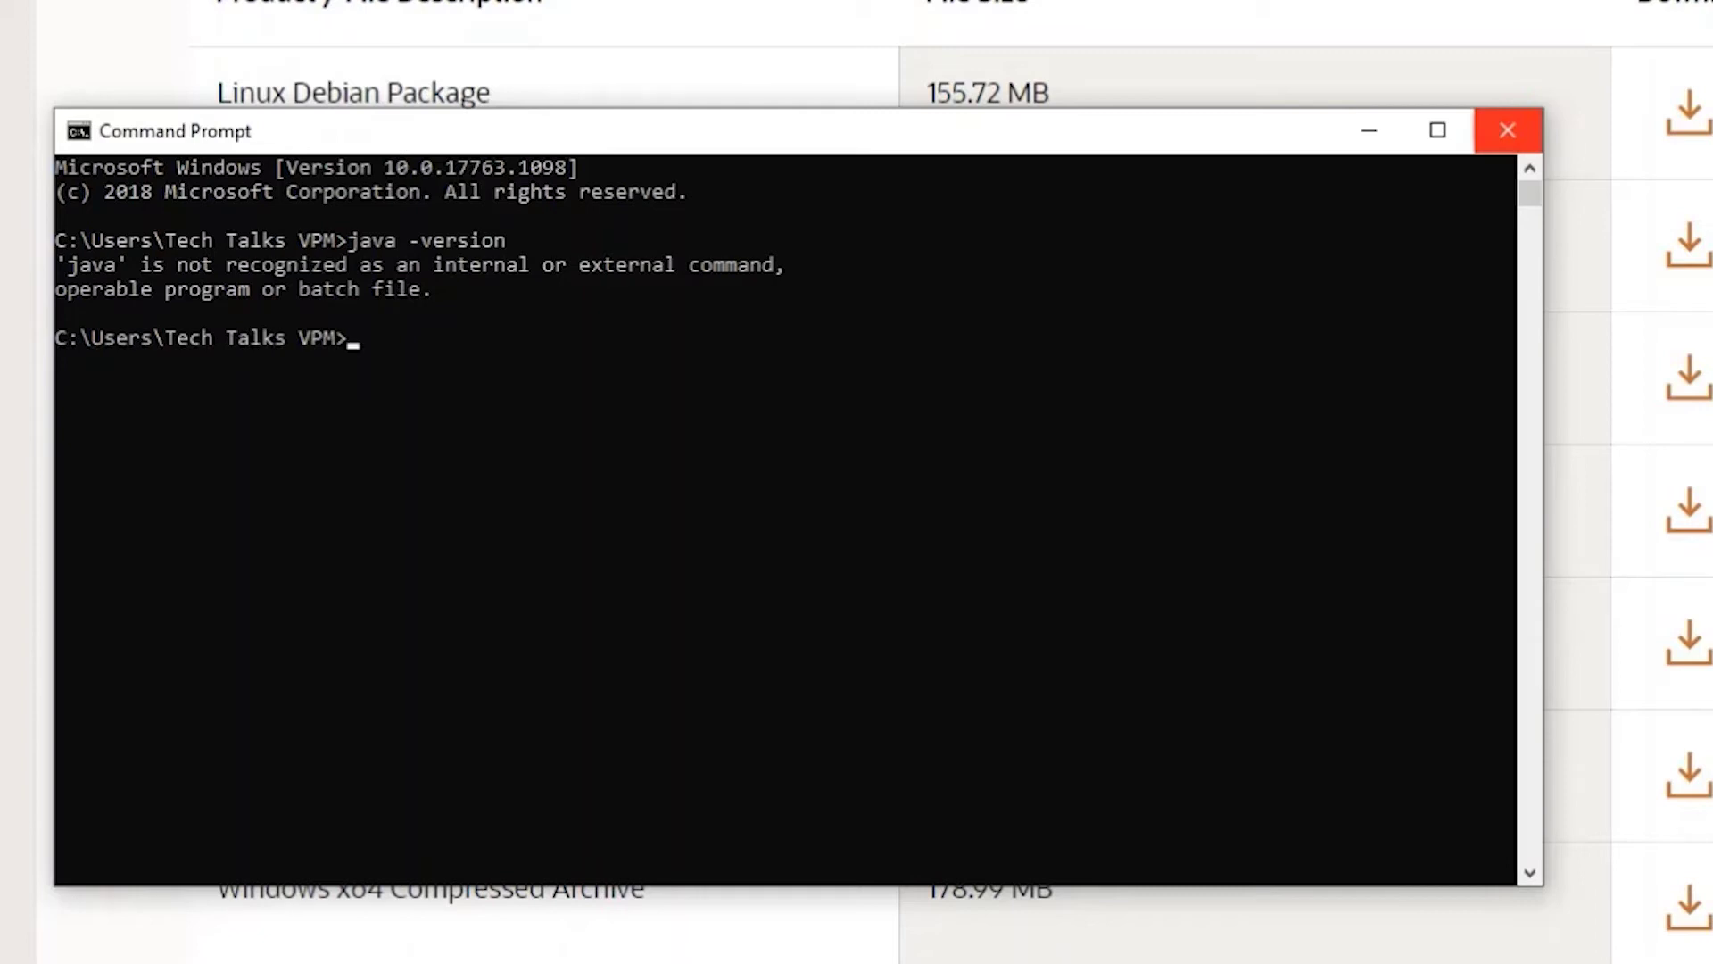
type("javac")
key("Return")
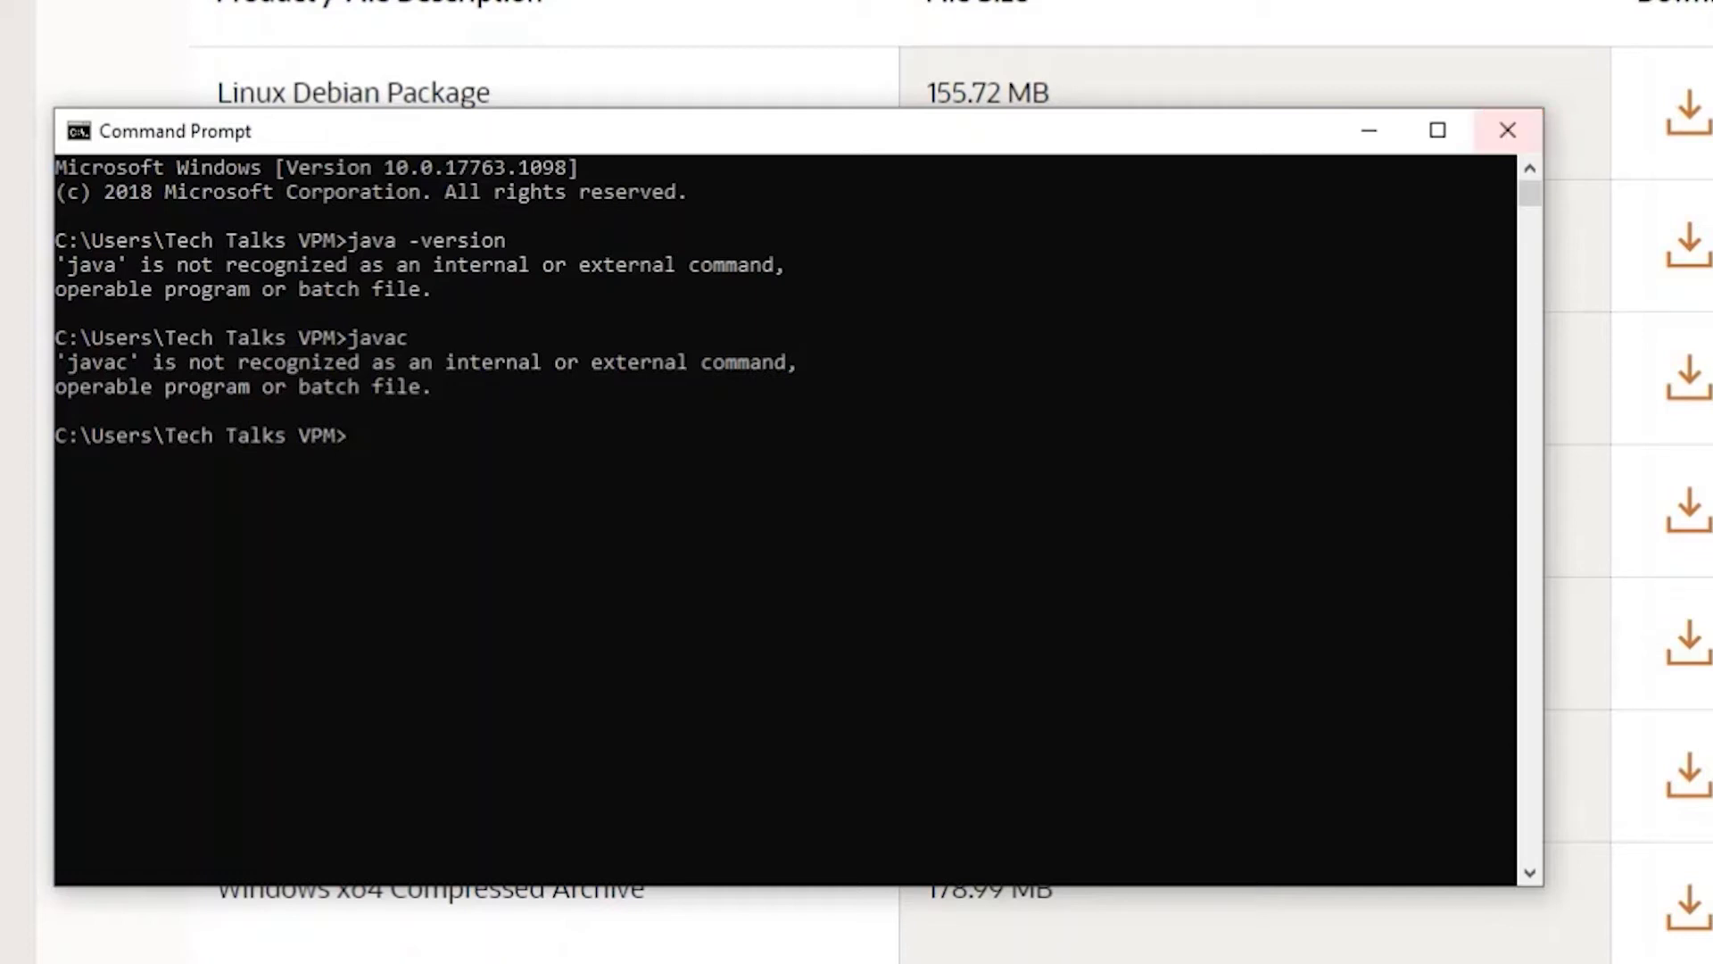
left_click(1369, 130)
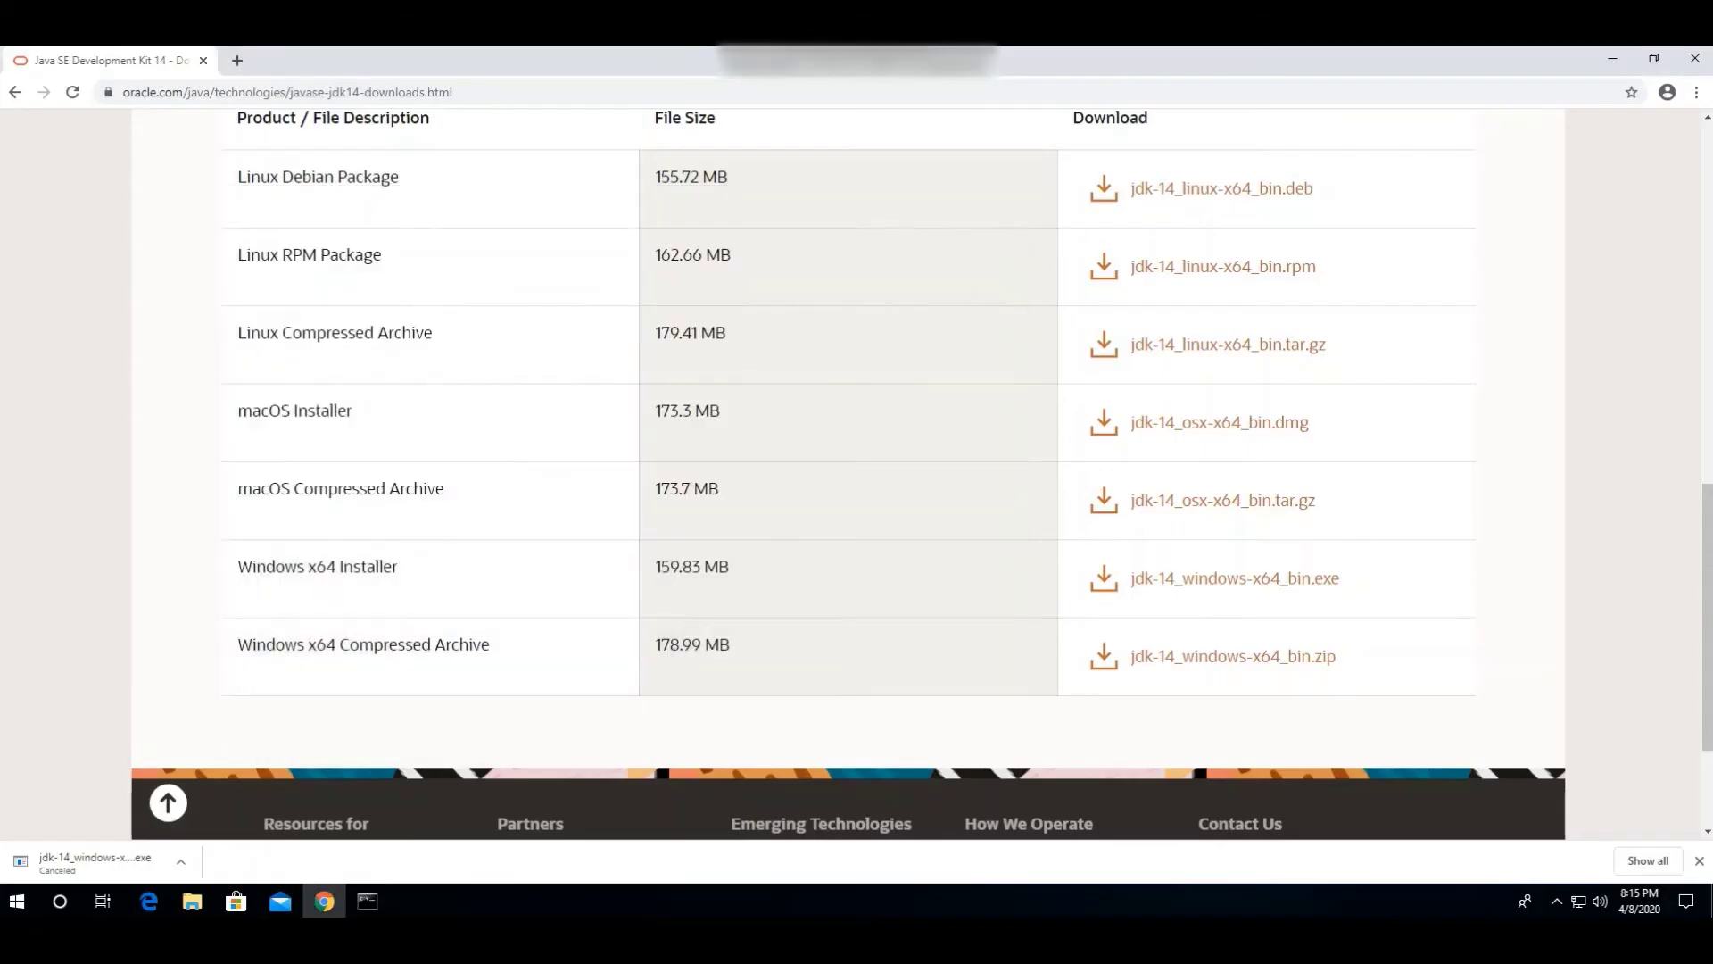
Run jdk-14_windows-x64_bin from the Downloads folder and install JDK 14 to the default C:\Program Files\Java\jdk-14\ folder
left_click(192, 901)
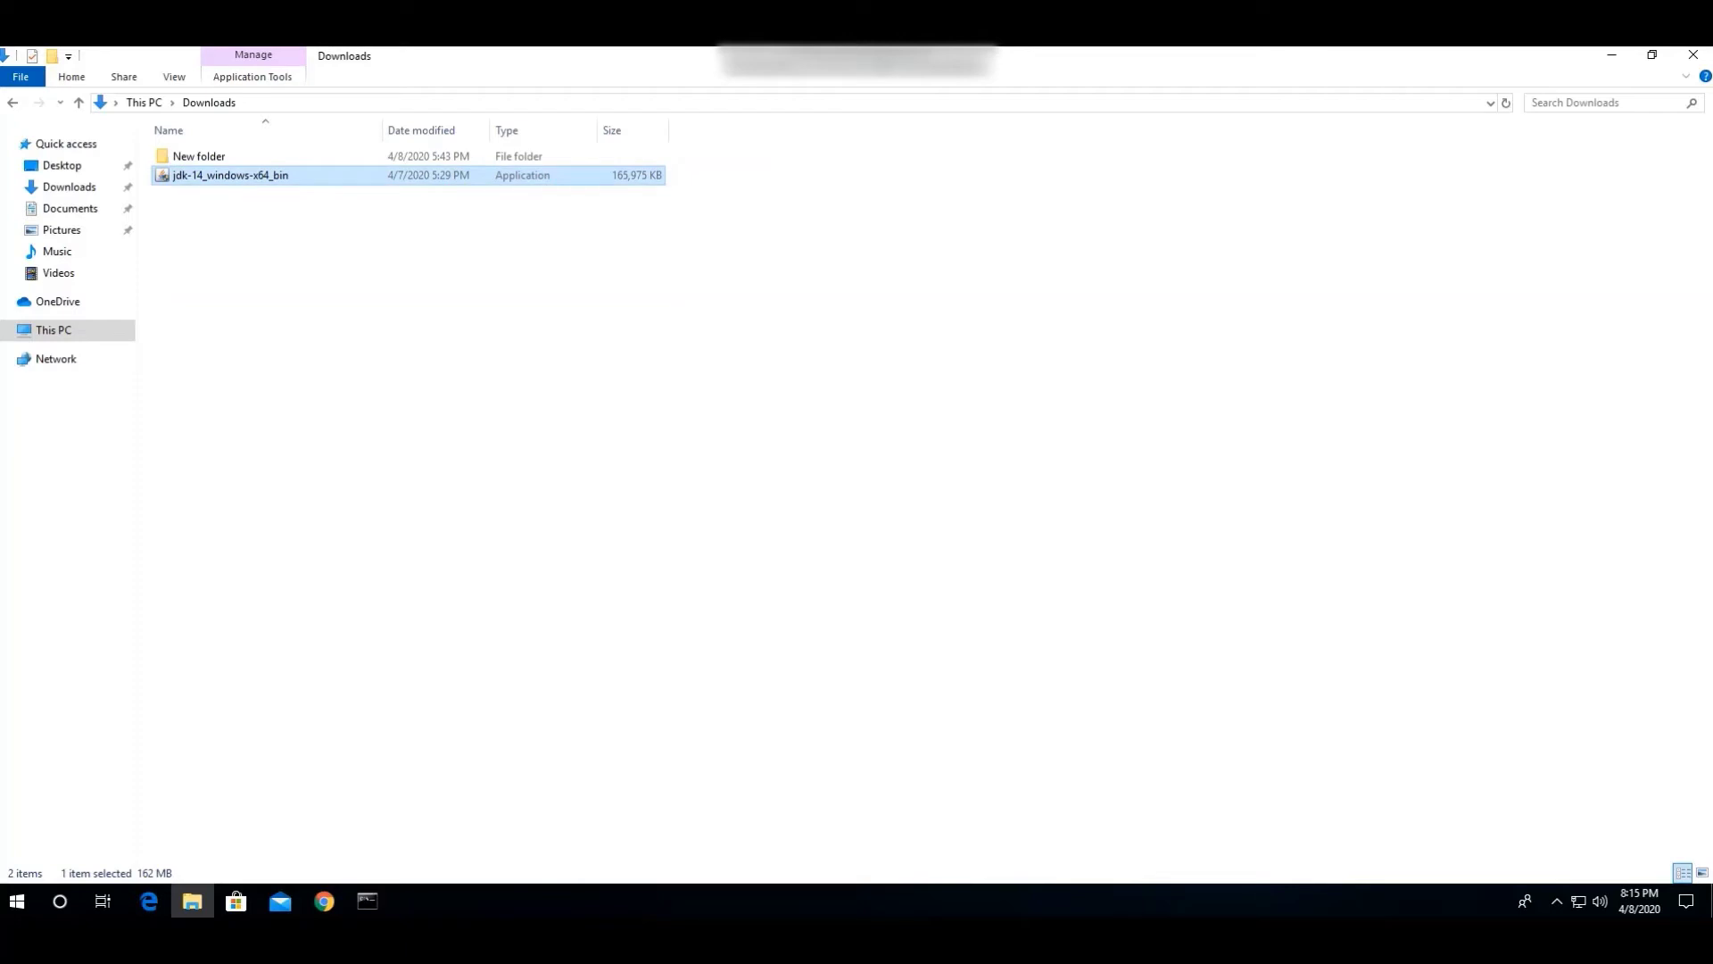
key("Return")
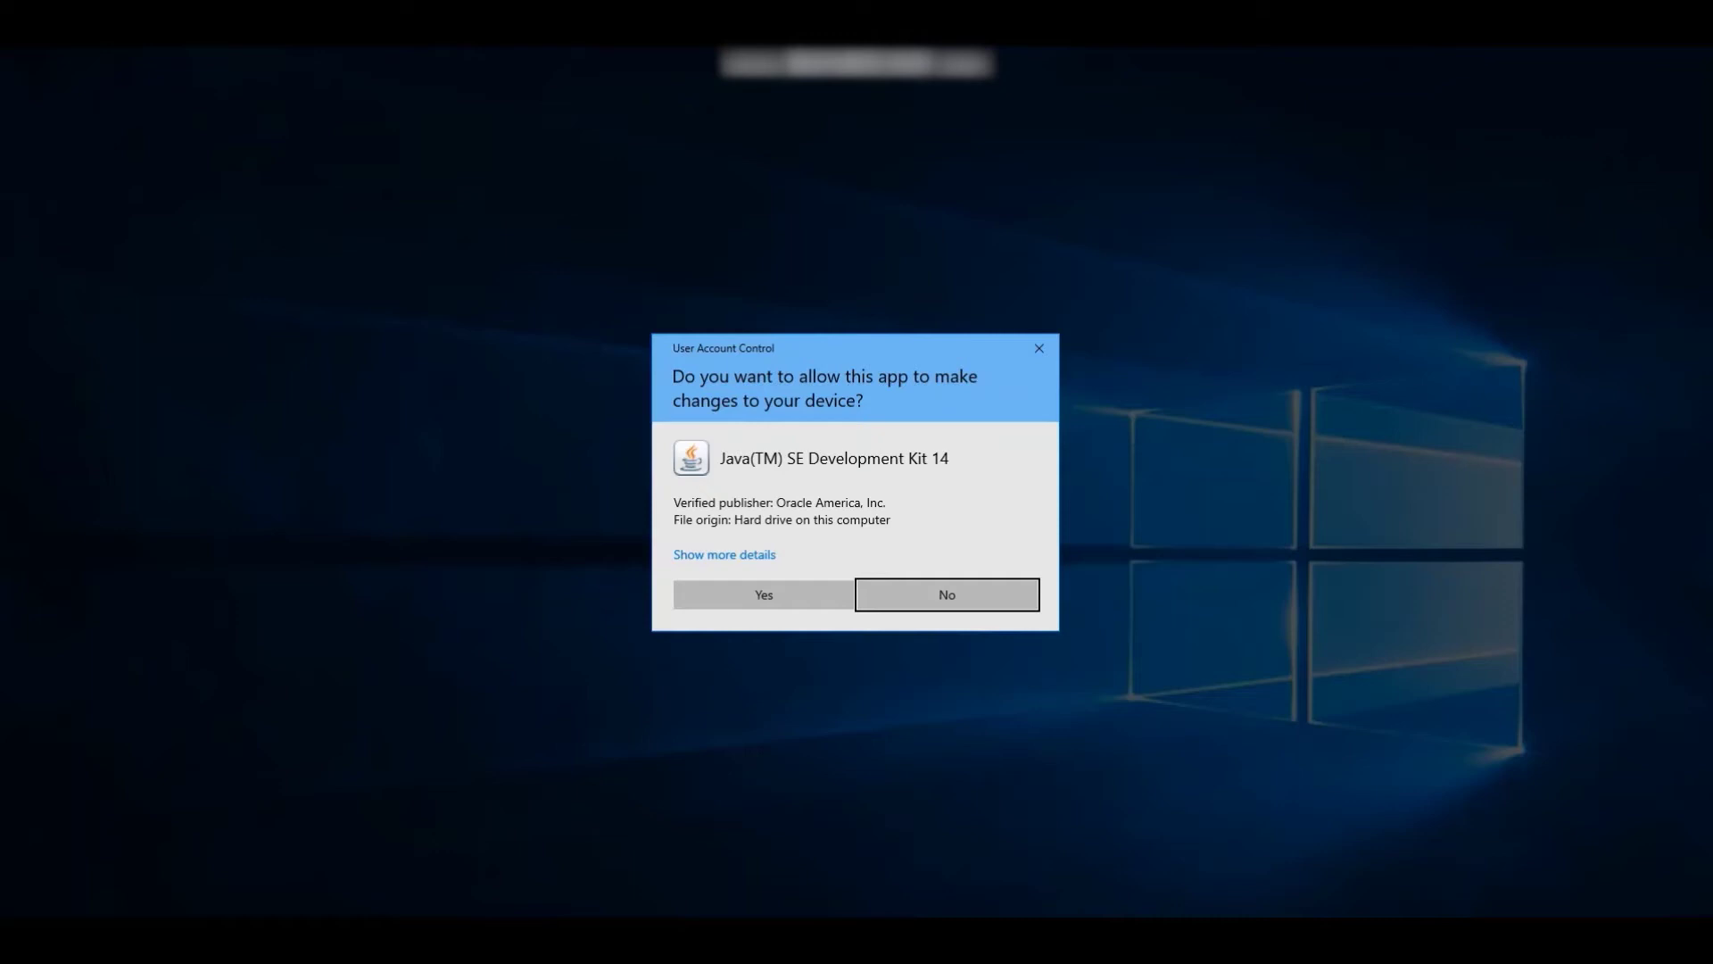
left_click(764, 595)
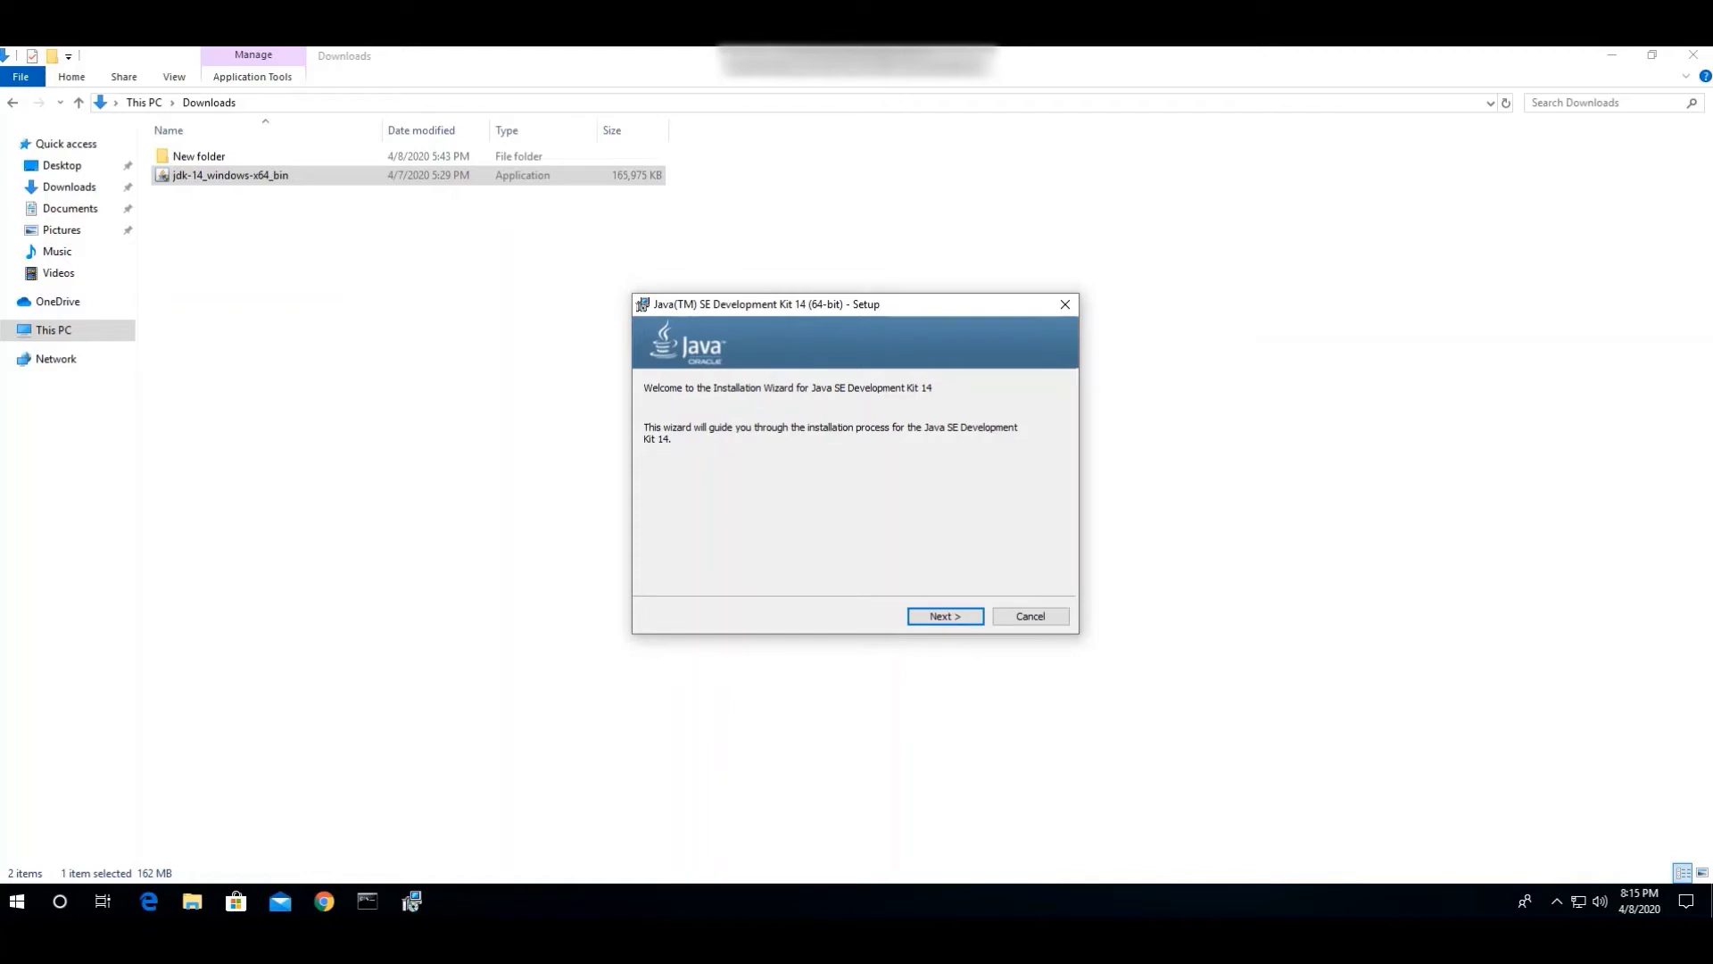
key("Return")
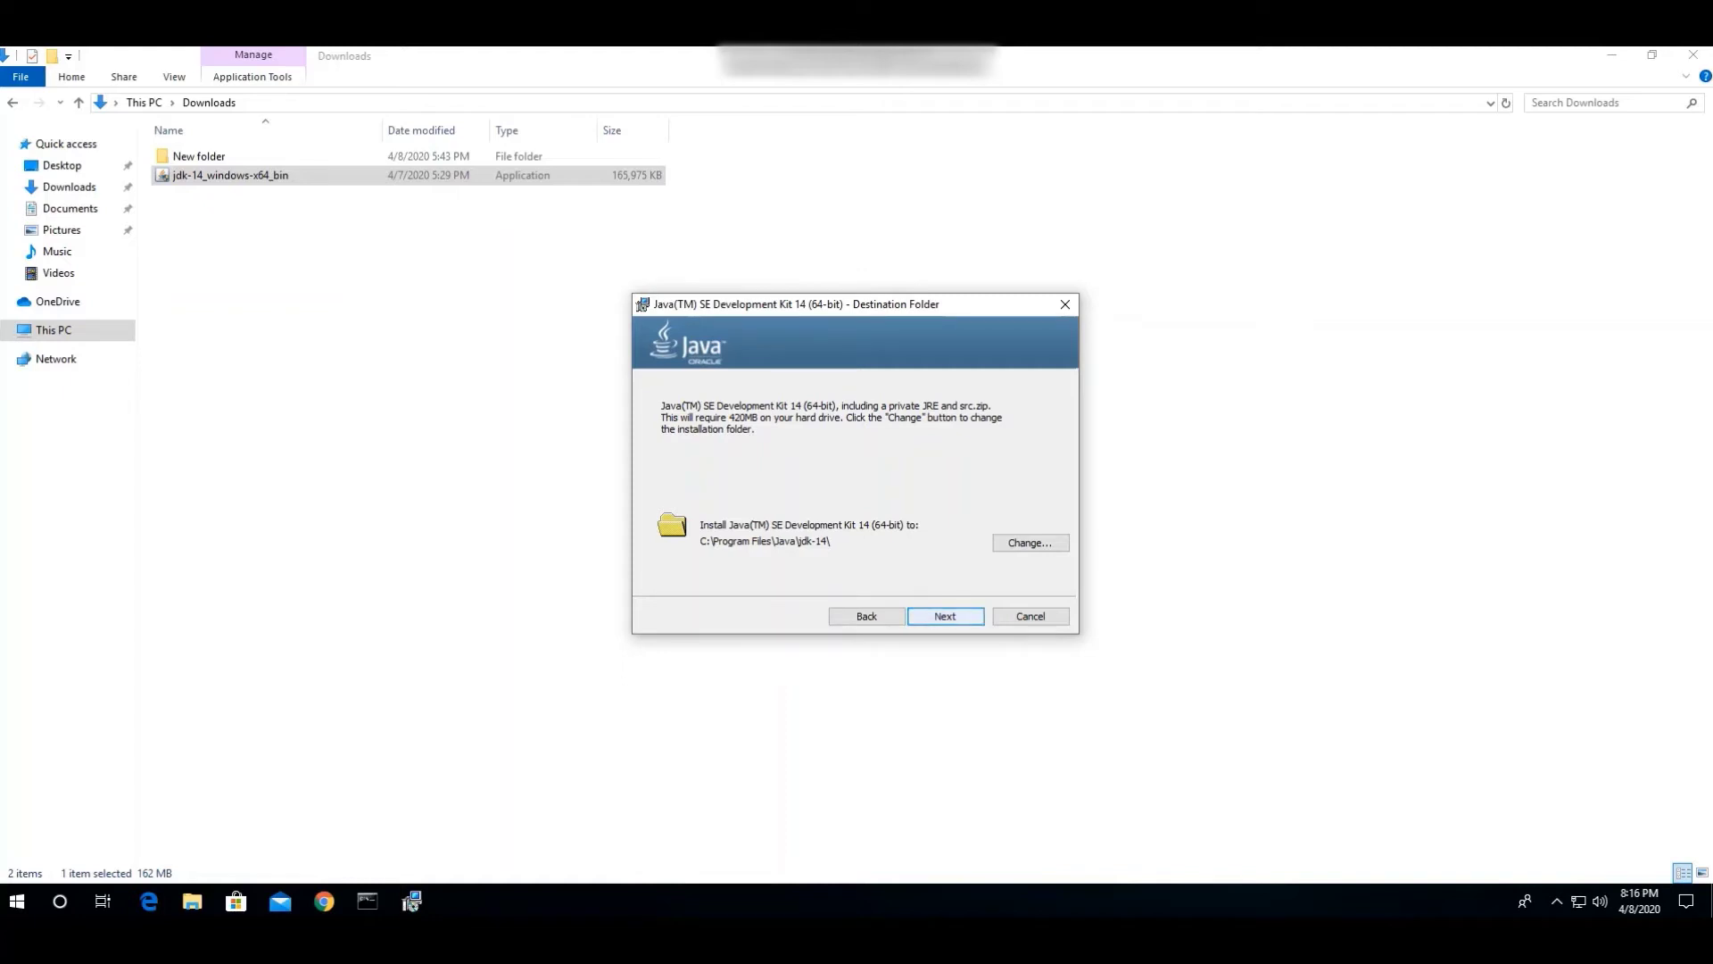
key("Return")
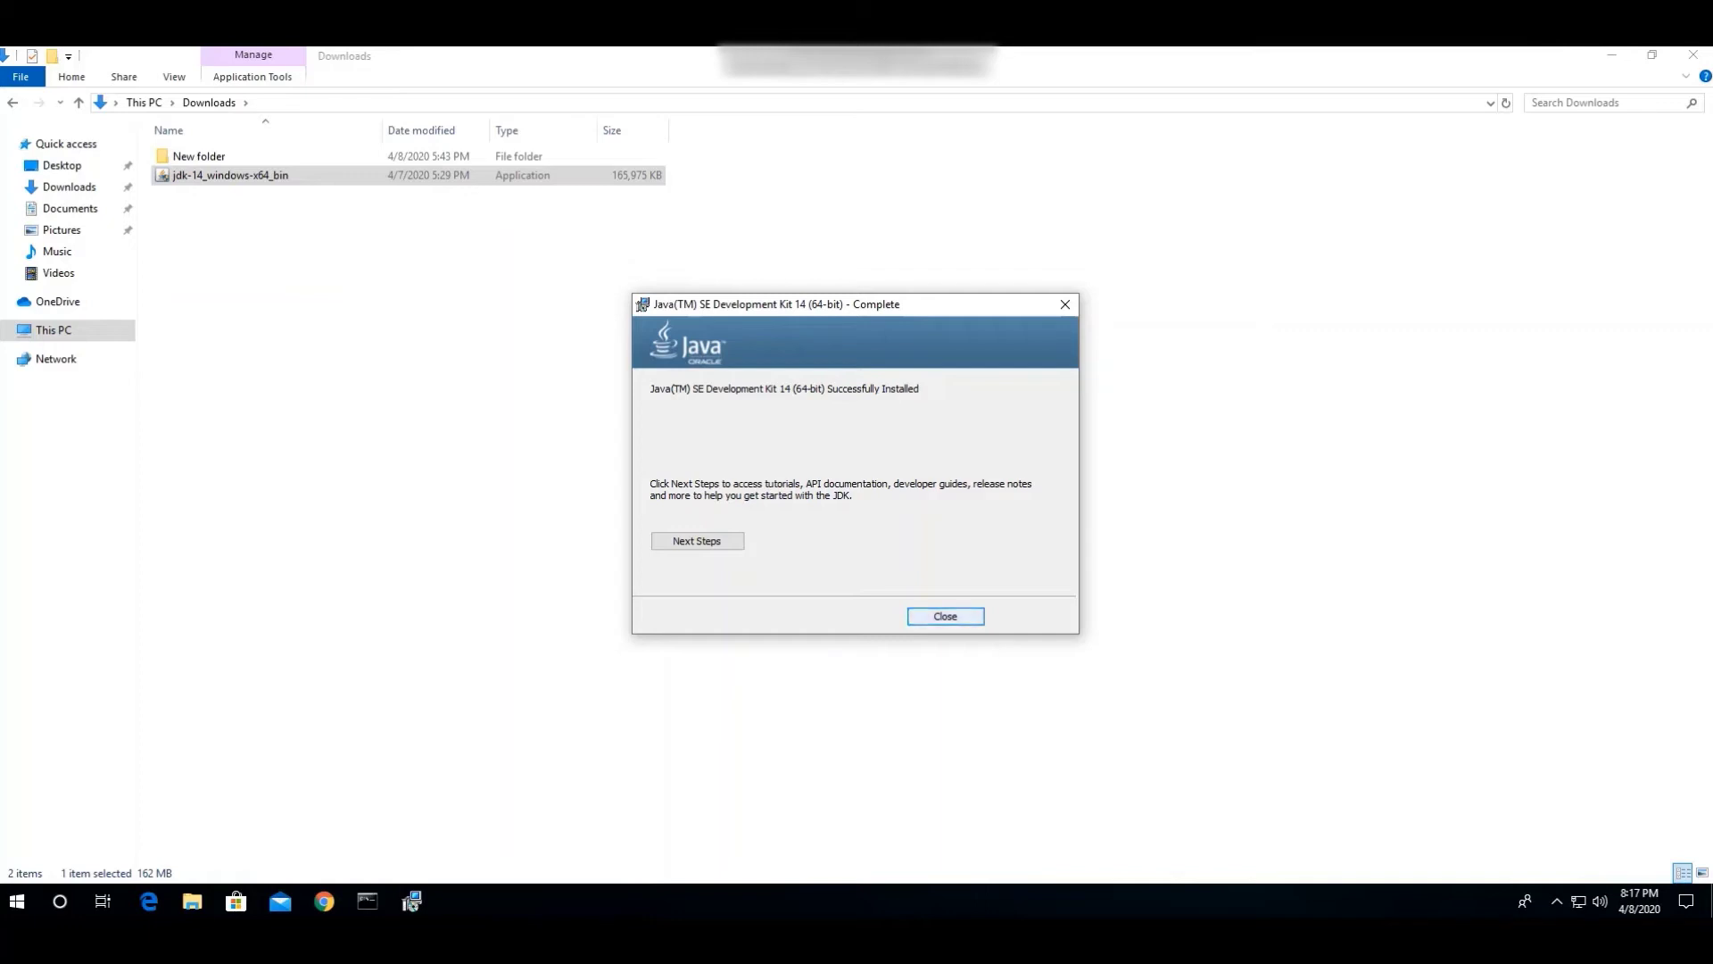
key("Return")
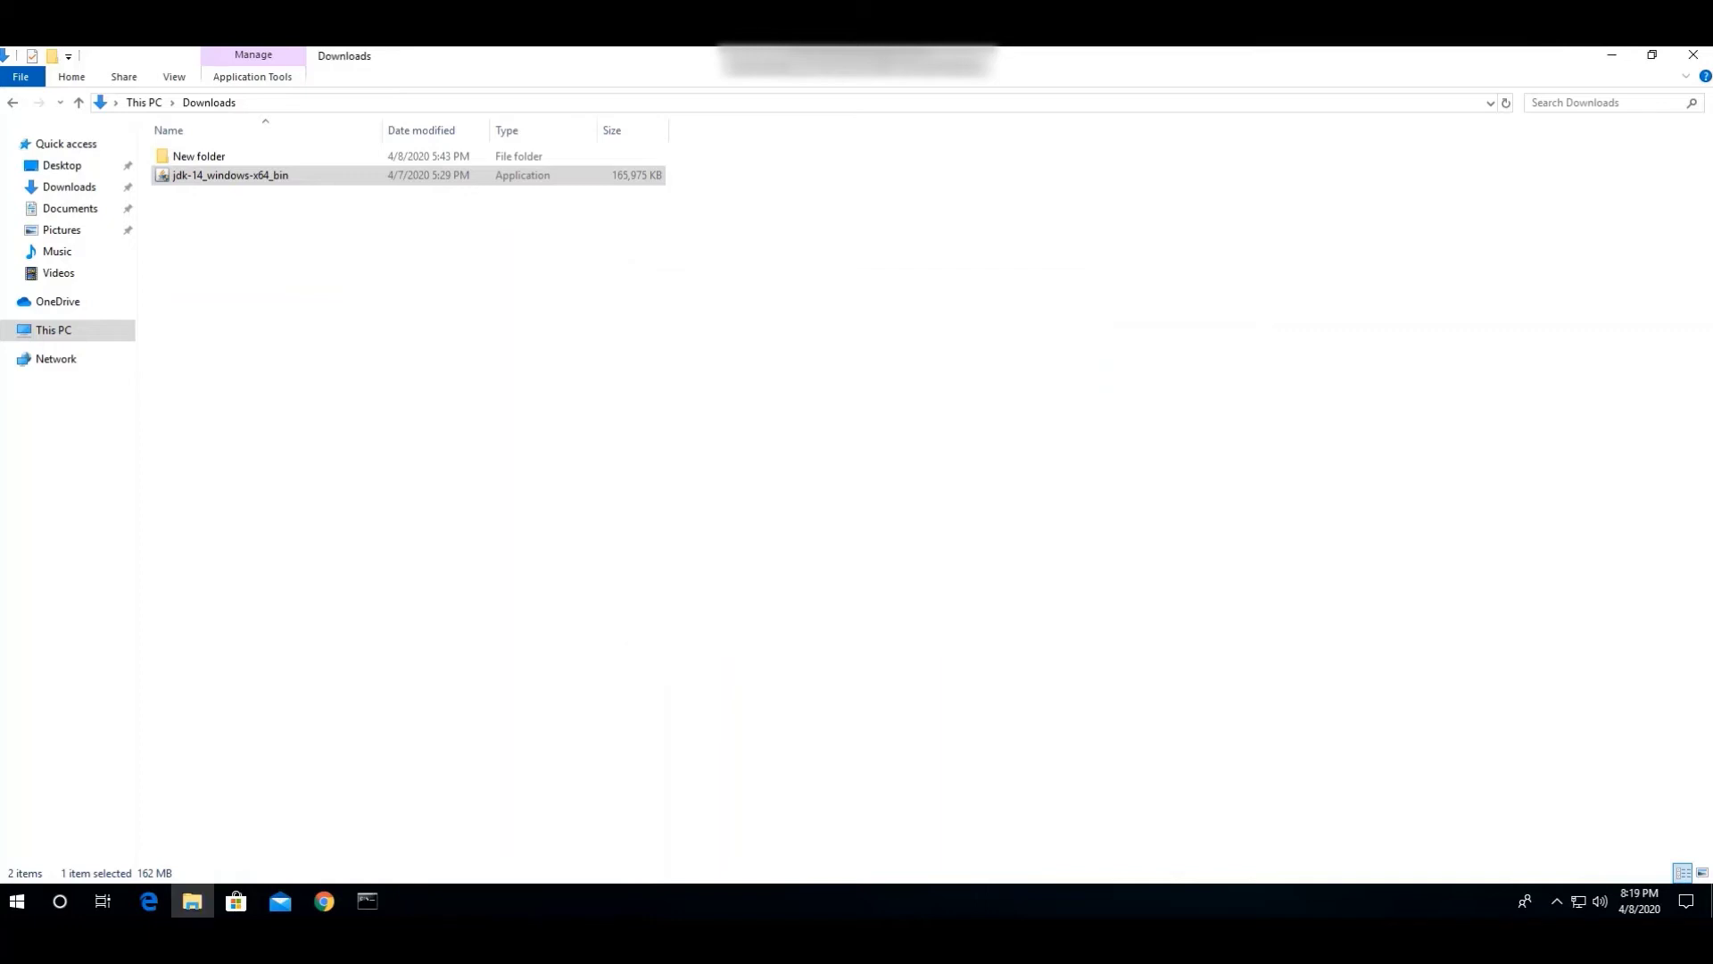
Replace the old Command Prompt with a fresh one and run java -version to check the installation
left_click(367, 902)
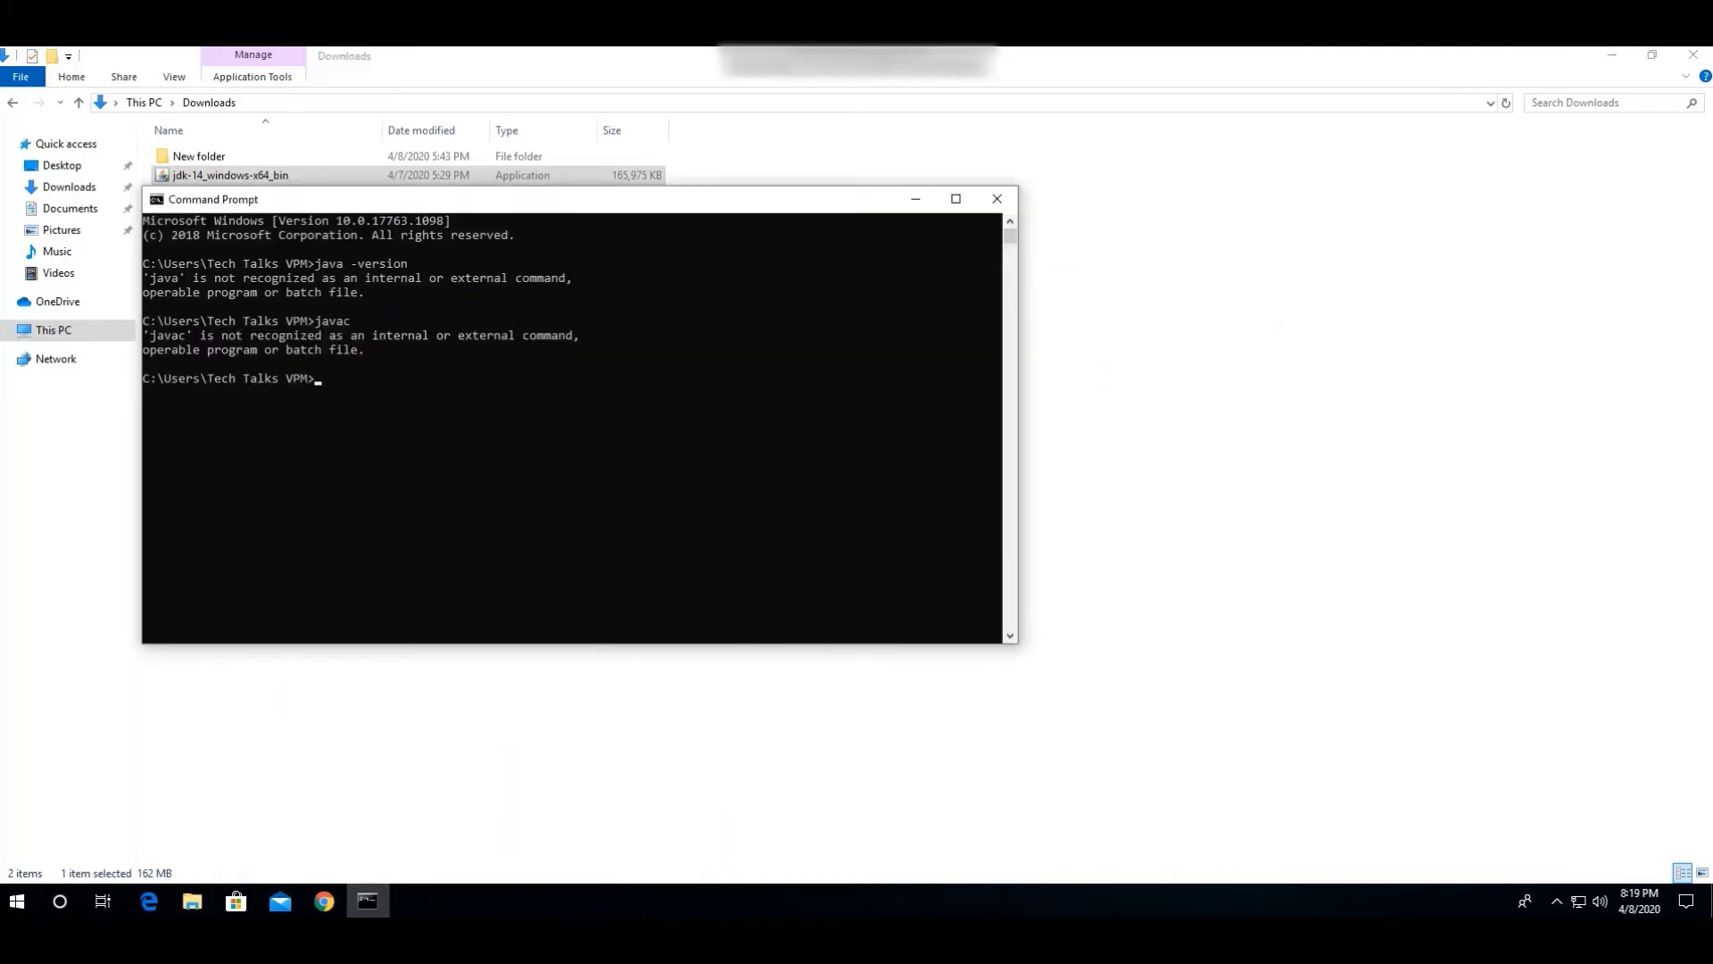
left_click(997, 198)
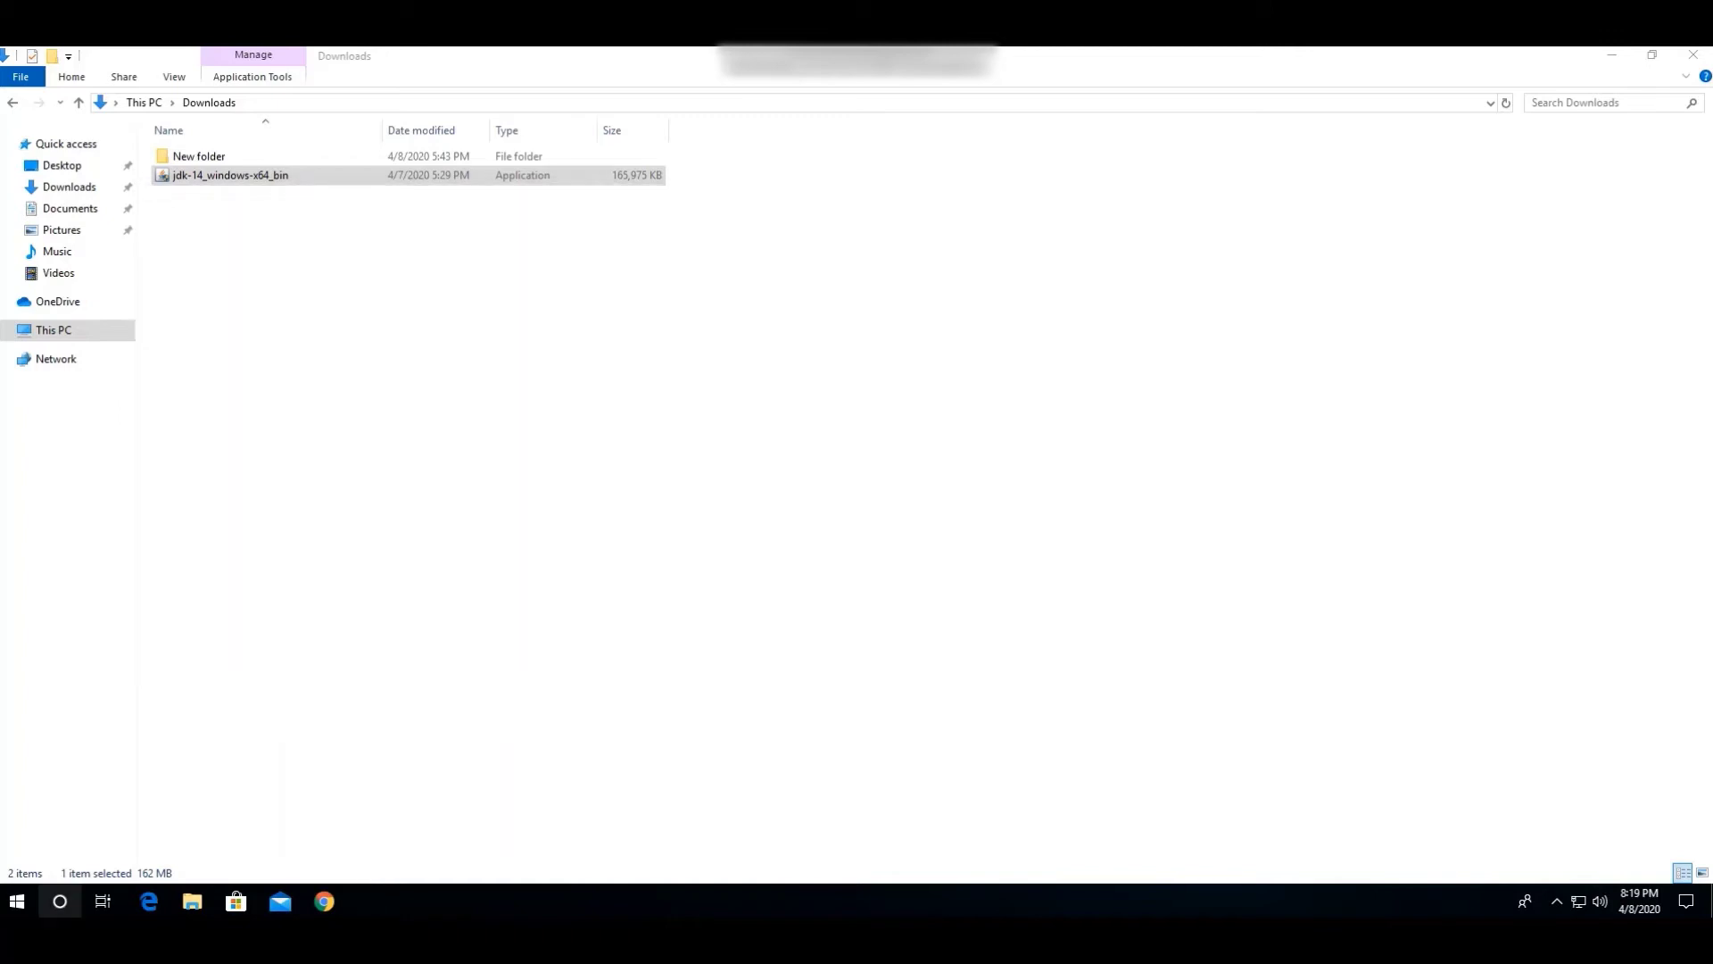
left_click(17, 901)
left_click(17, 901)
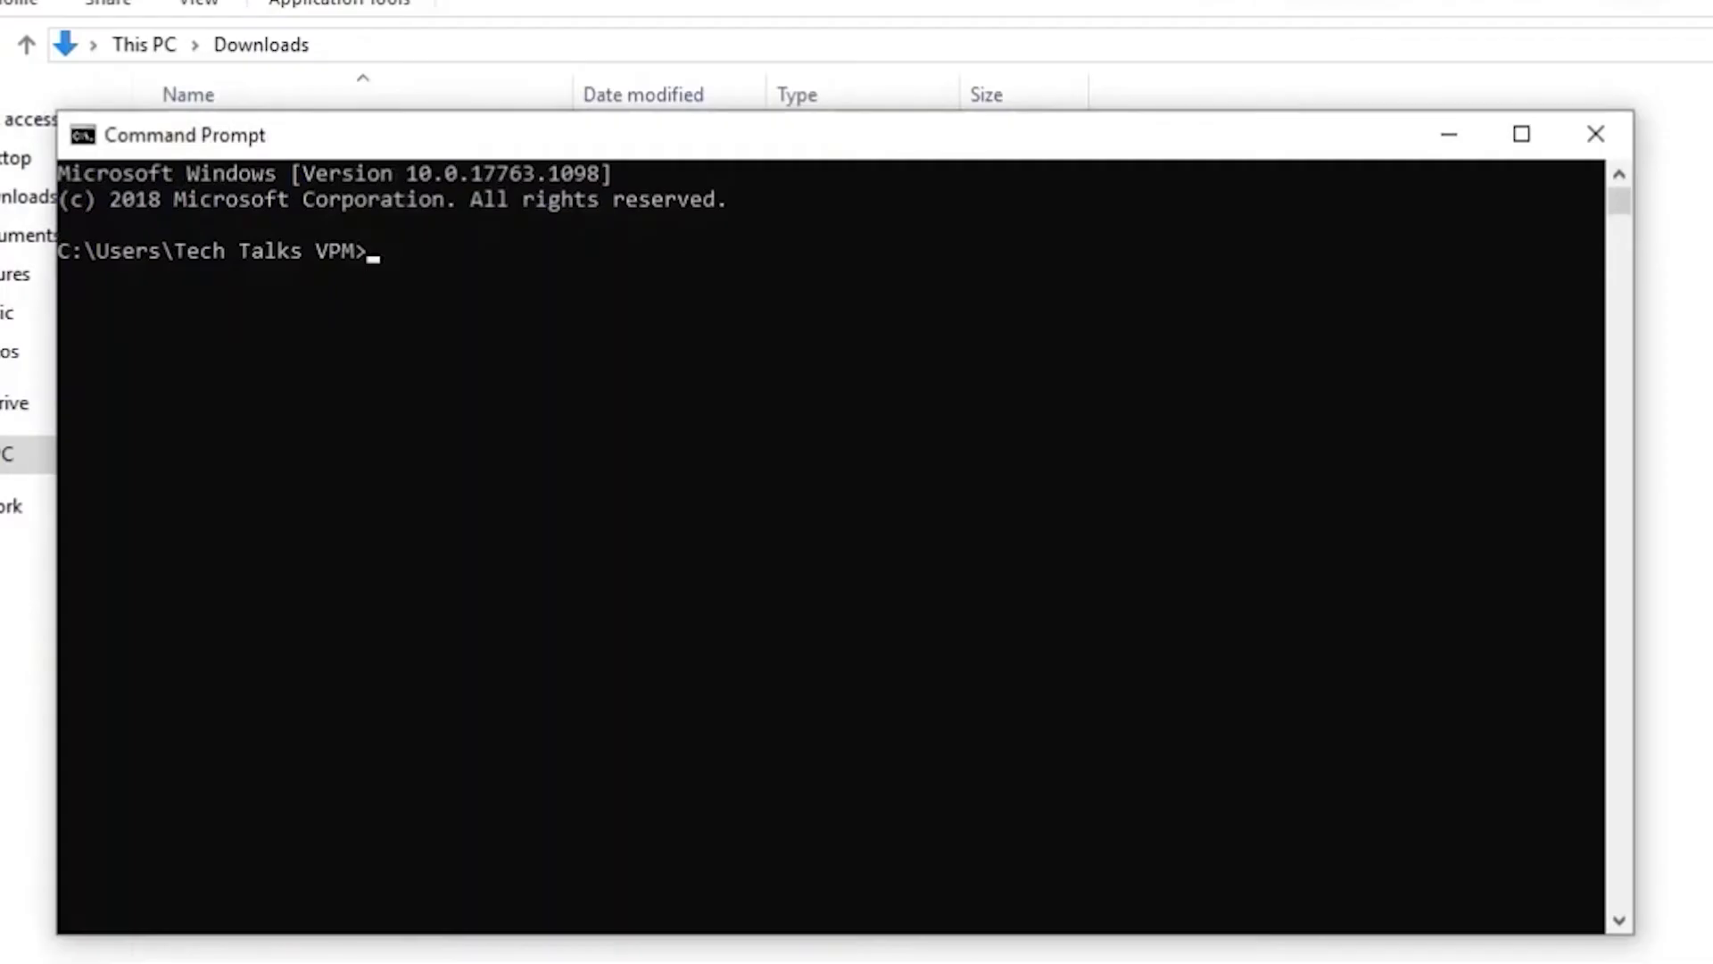
type("java -version")
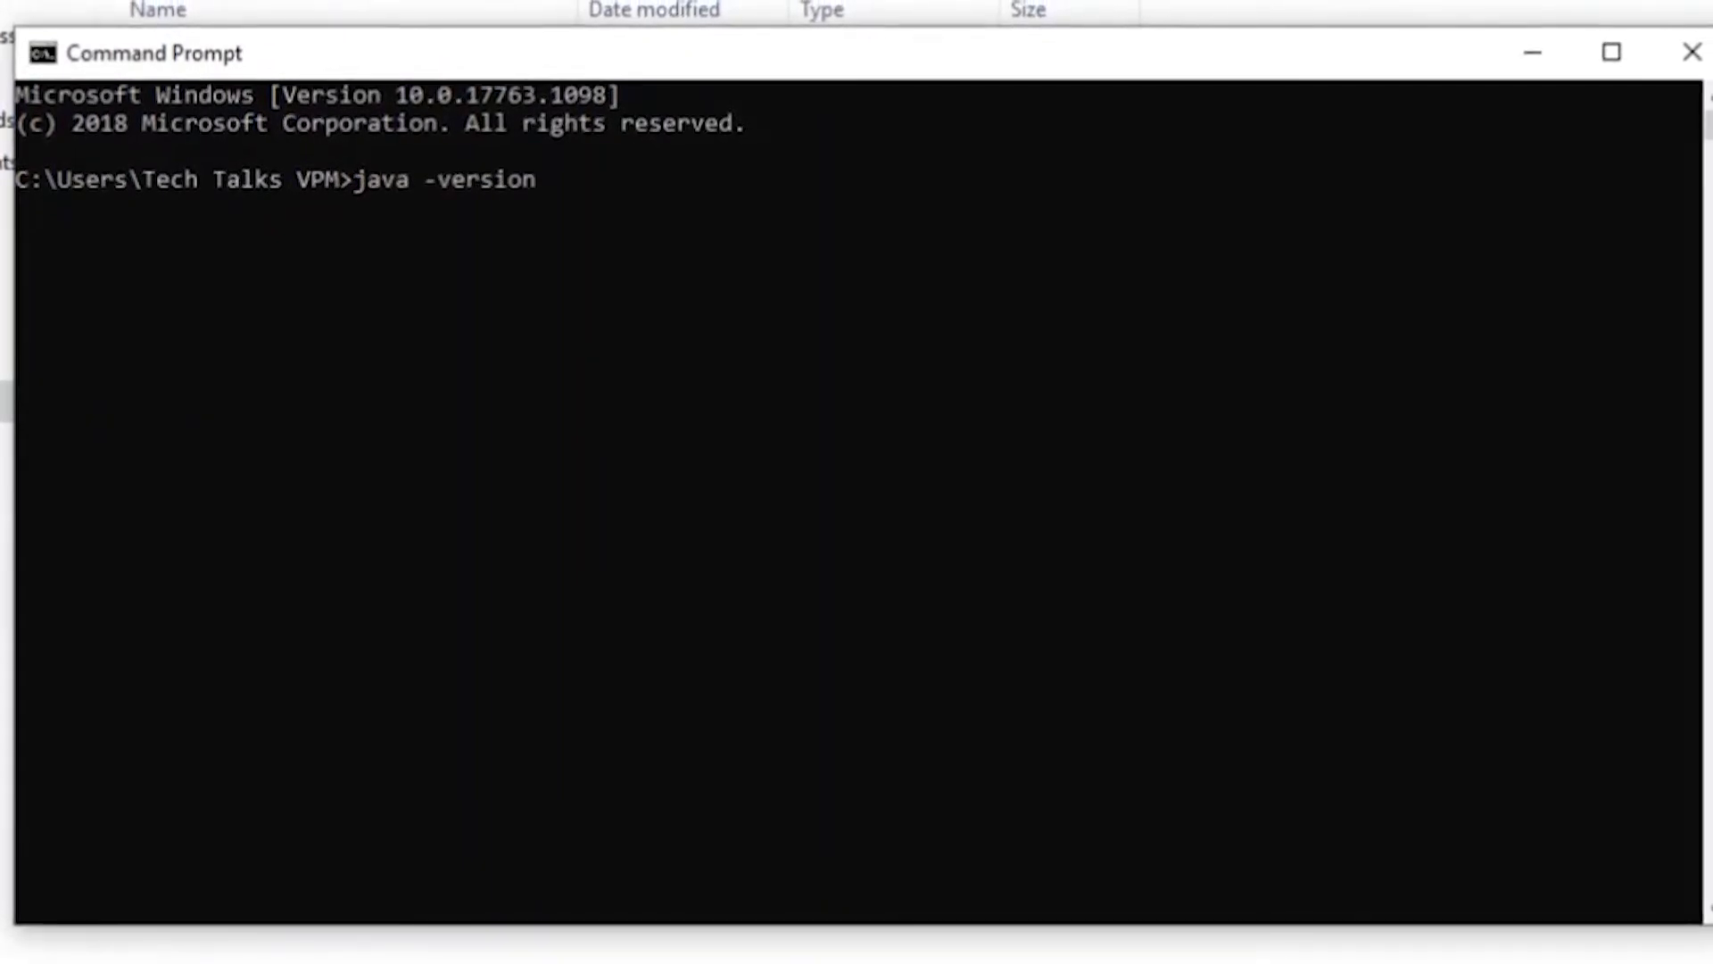
key("Return")
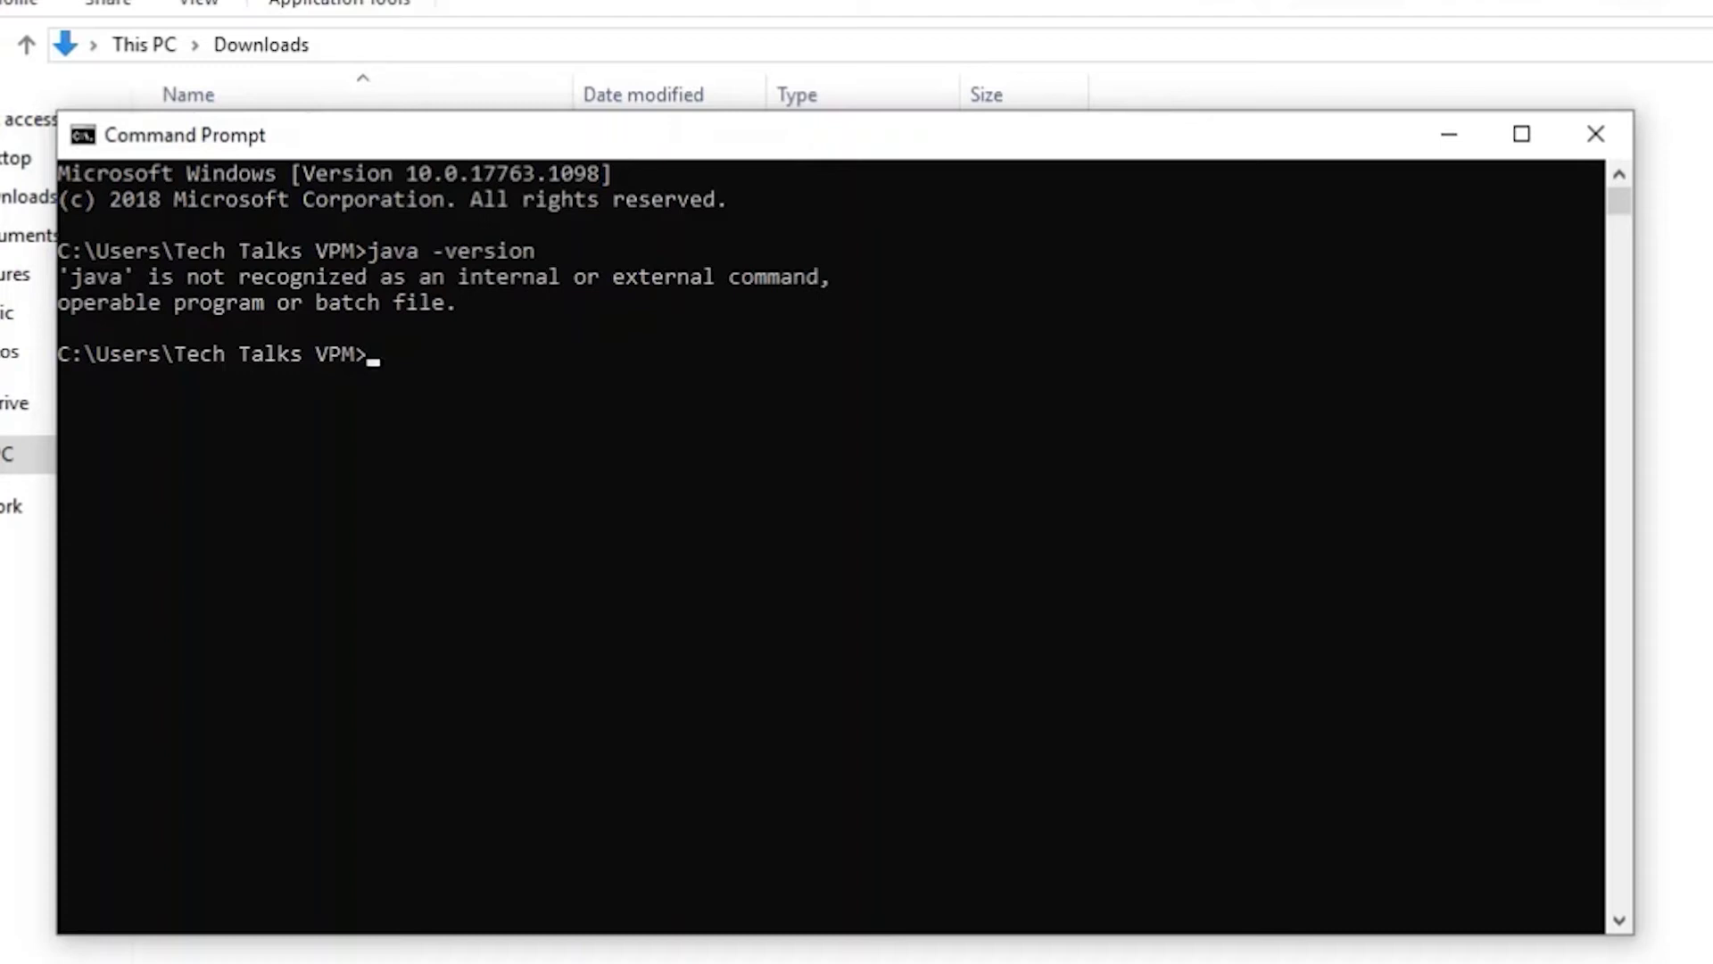
left_click(425, 353)
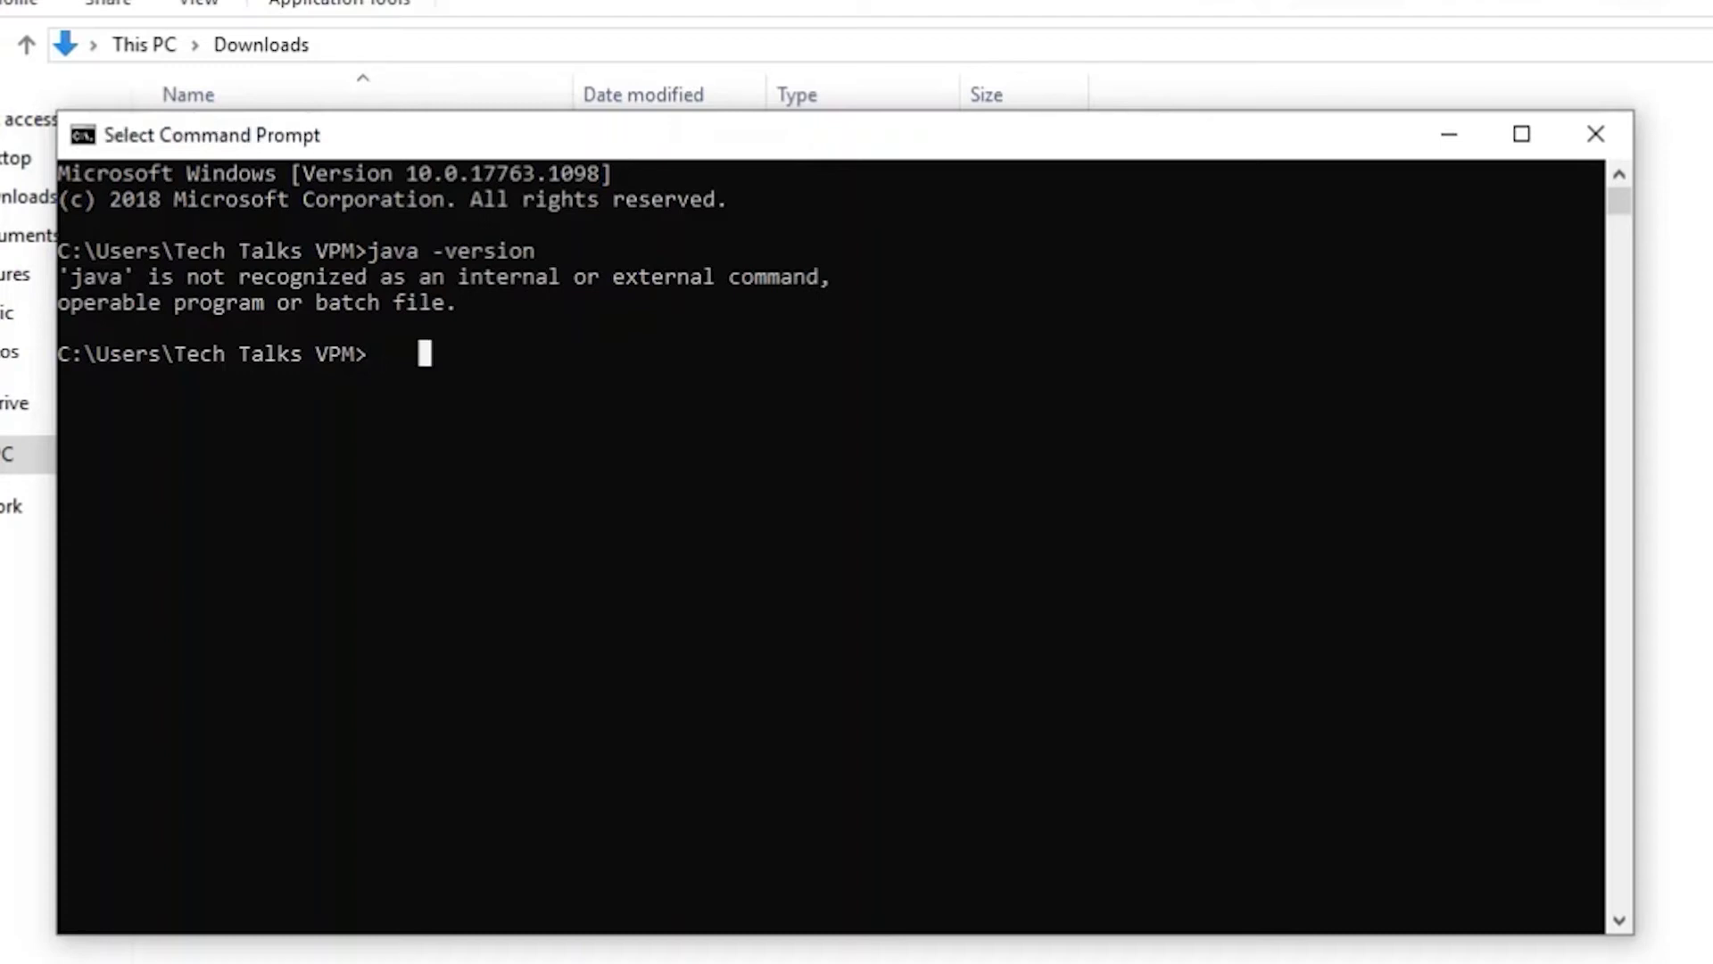
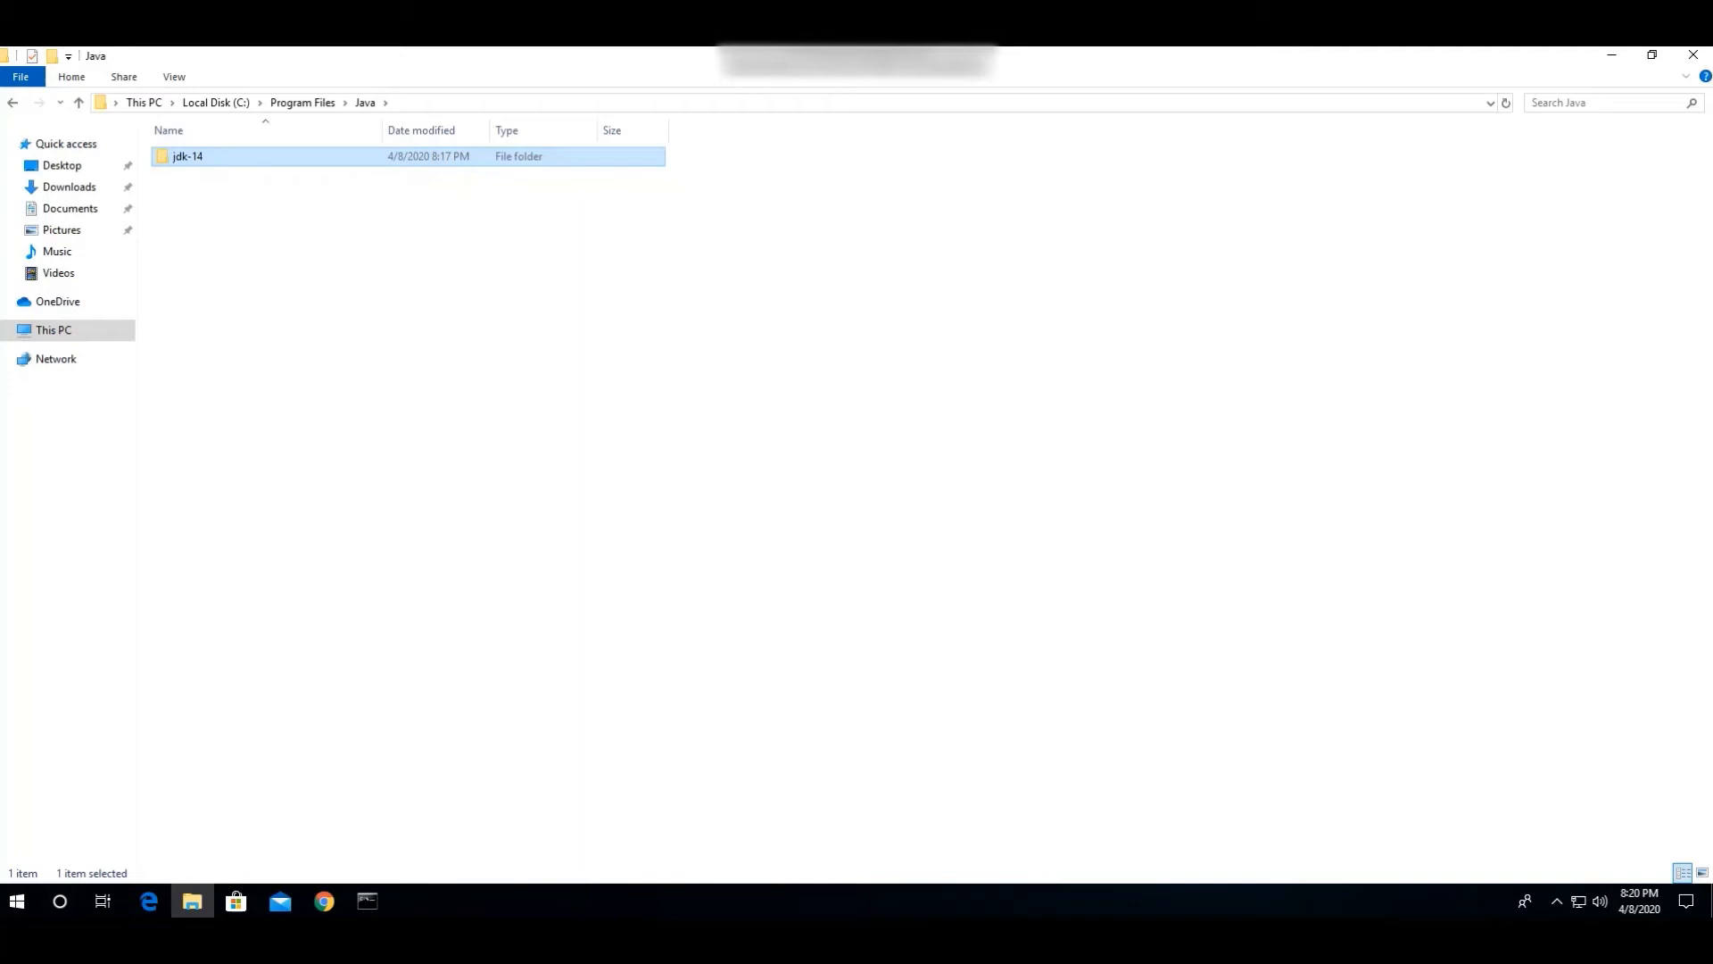
Open the bin folder inside C:\Program Files\Java\jdk-14 in File Explorer
key("alt+d")
key("Escape")
key("Return")
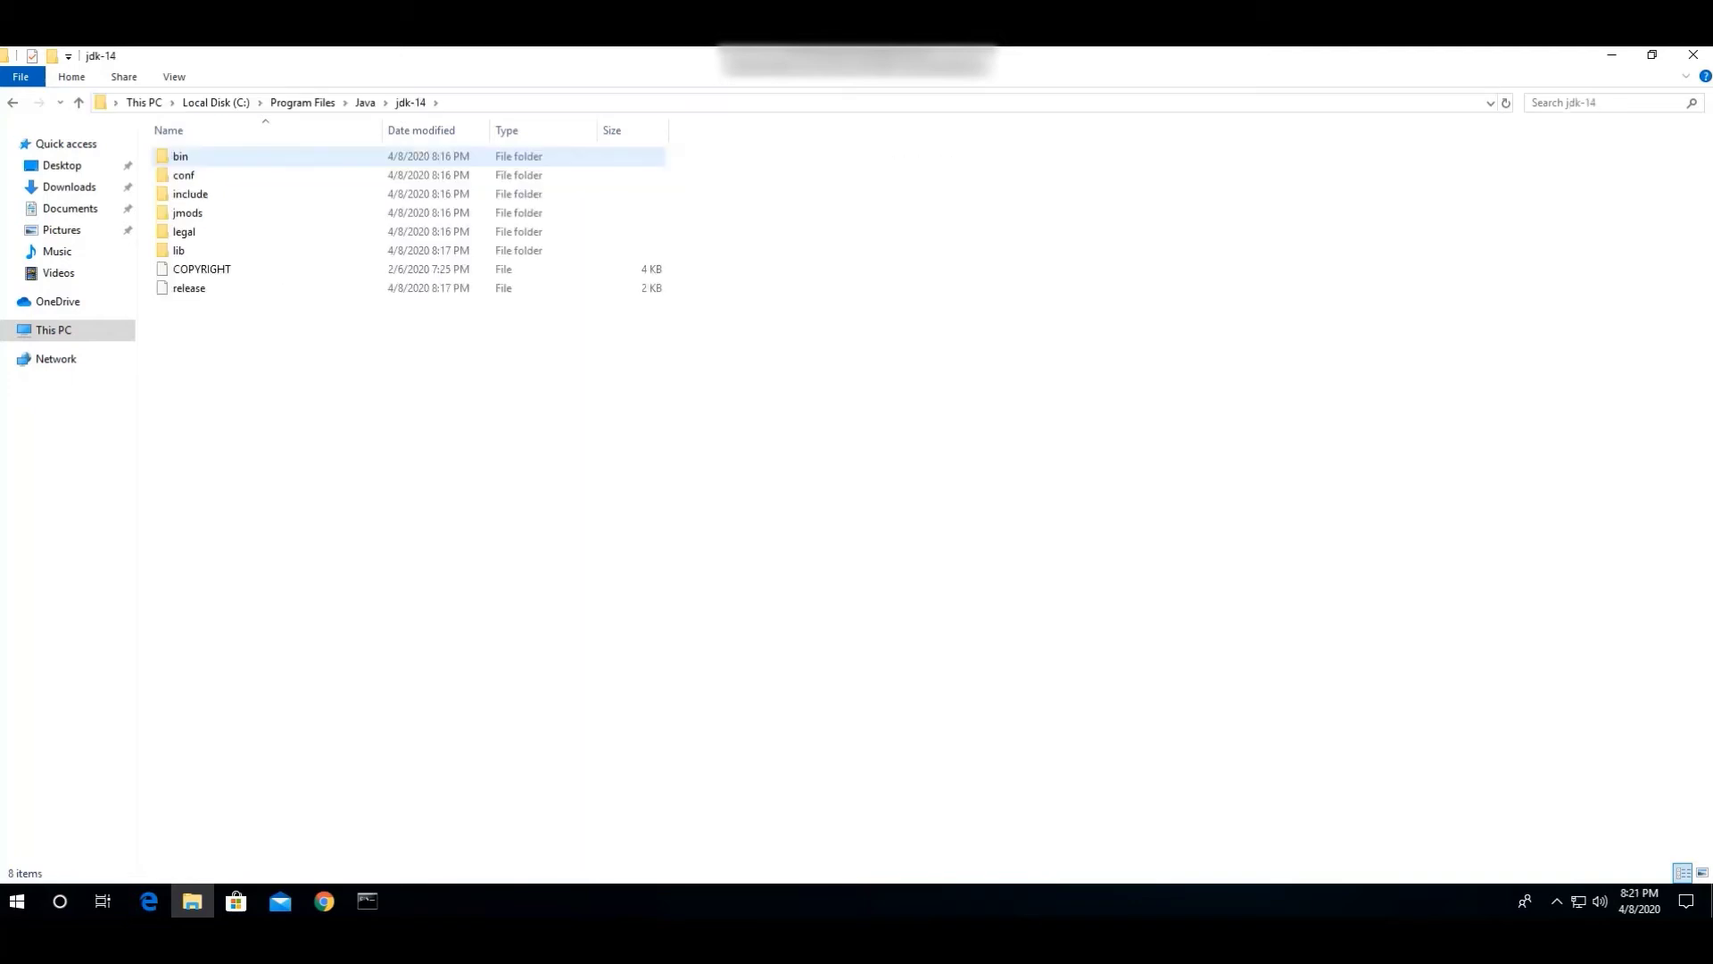
double_click(517, 156)
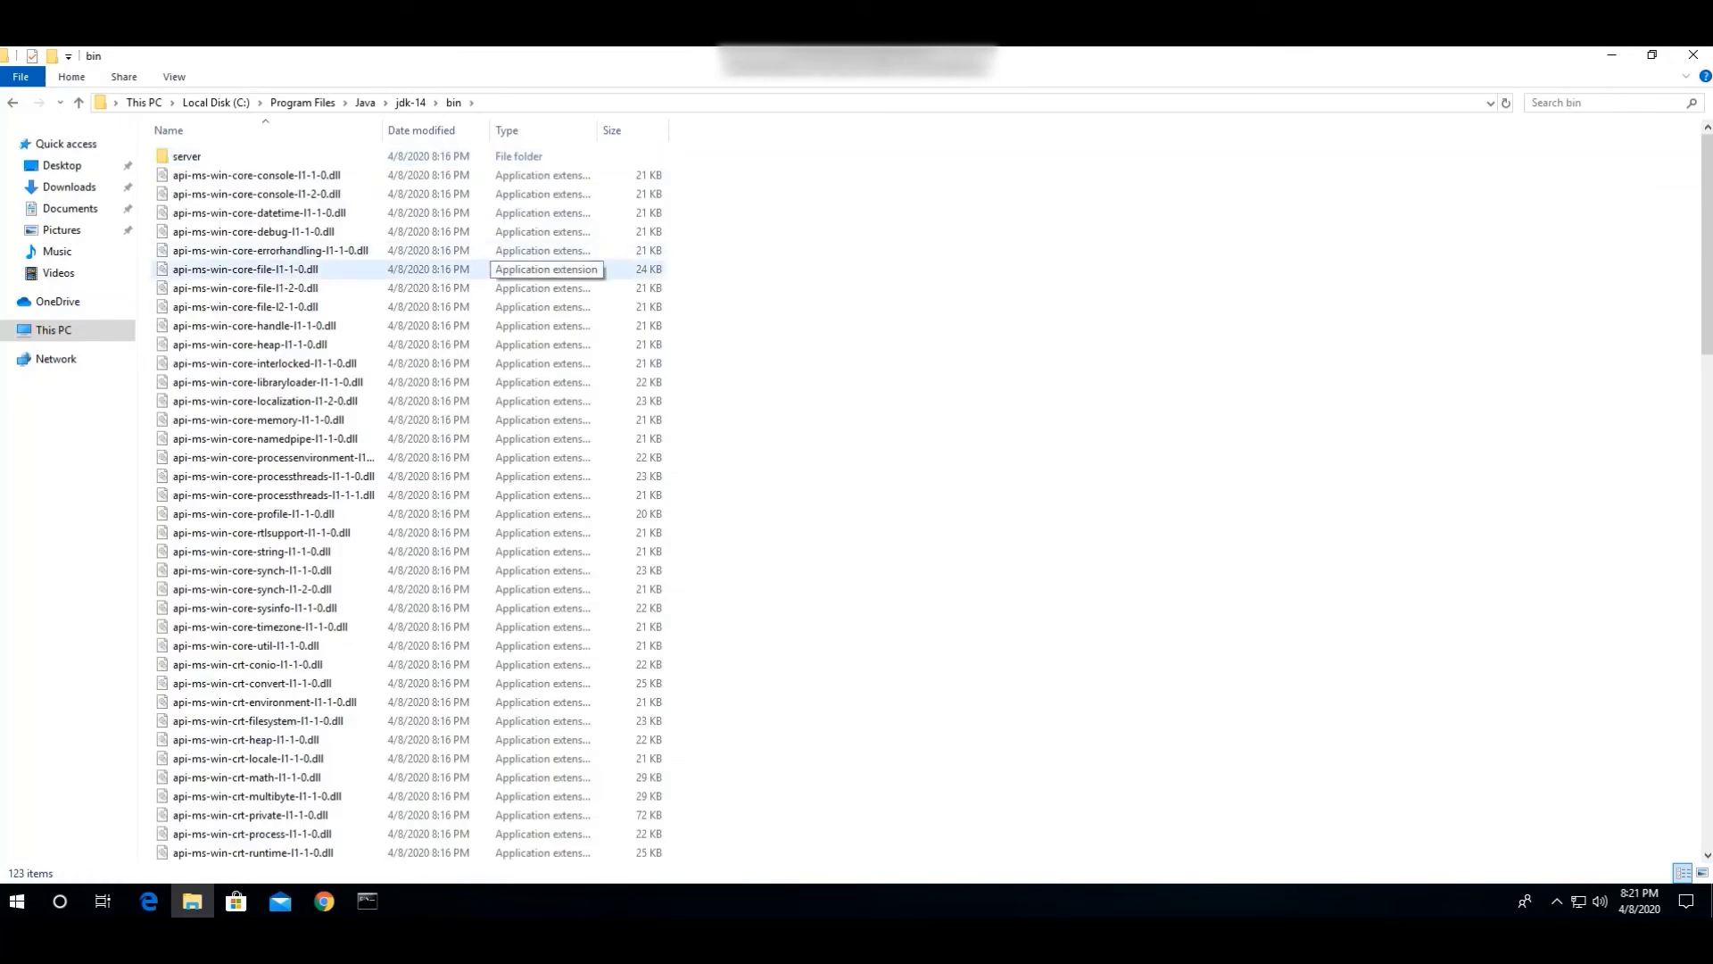
Look through the files in the jdk-14 bin folder and copy the folder path C:\Program Files\Java\jdk-14\bin
scroll(535, 495, "down", 16)
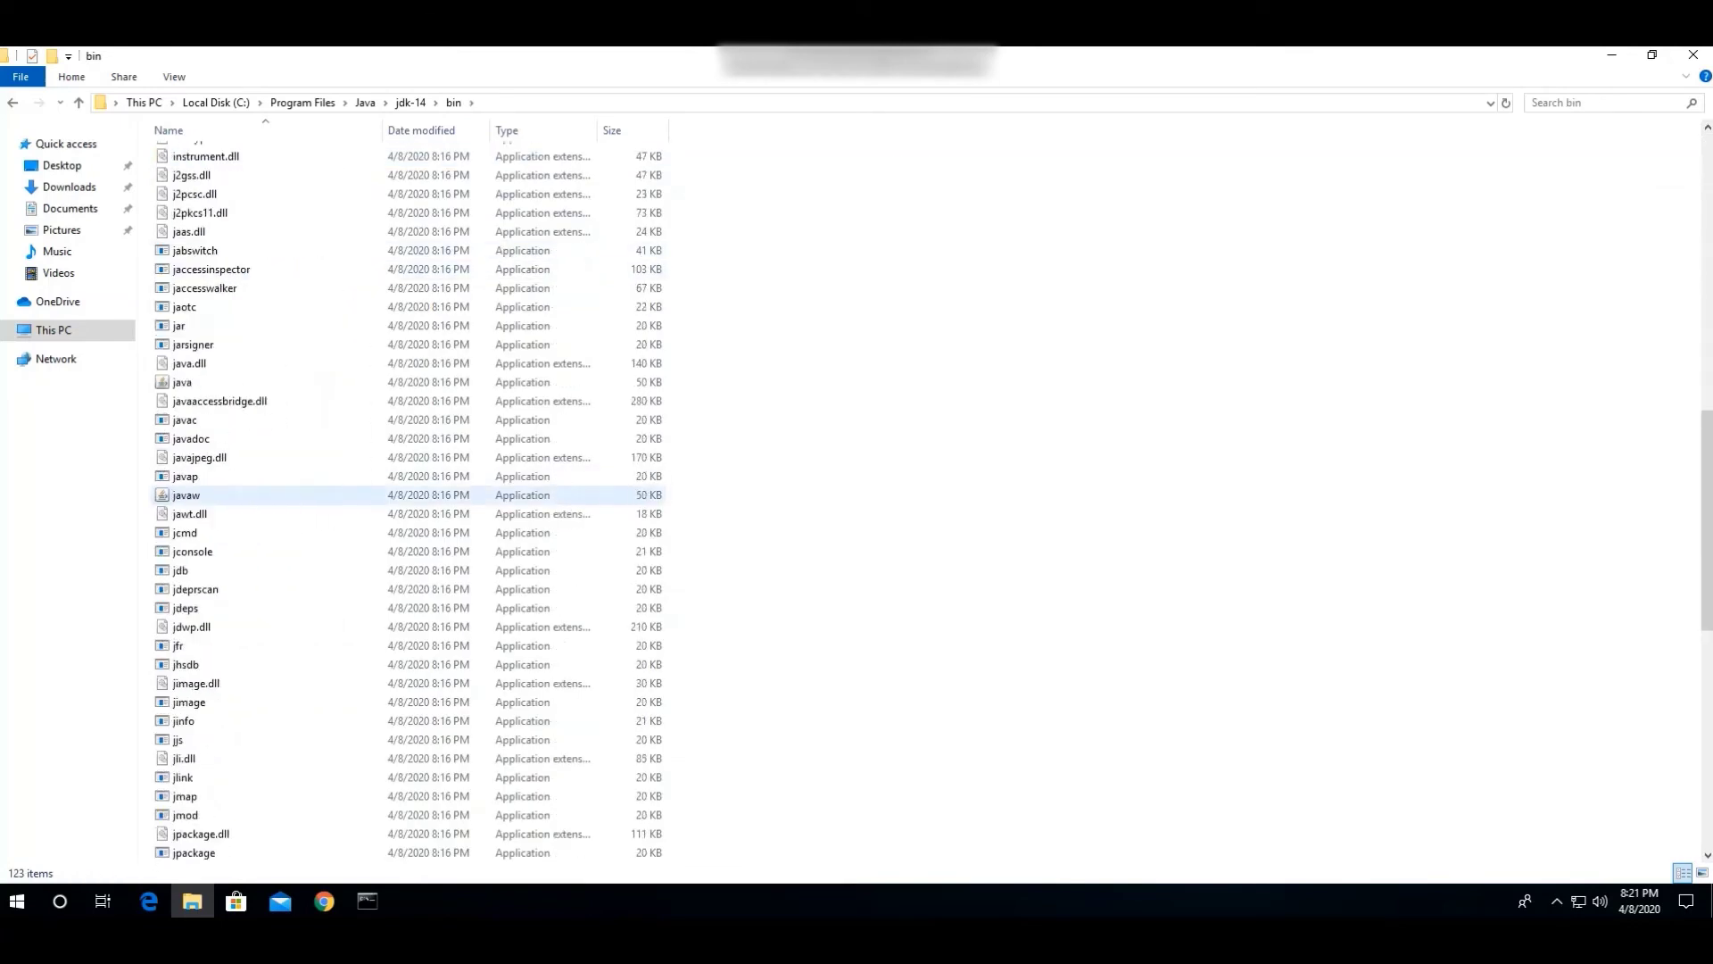
scroll(535, 495, "up", 16)
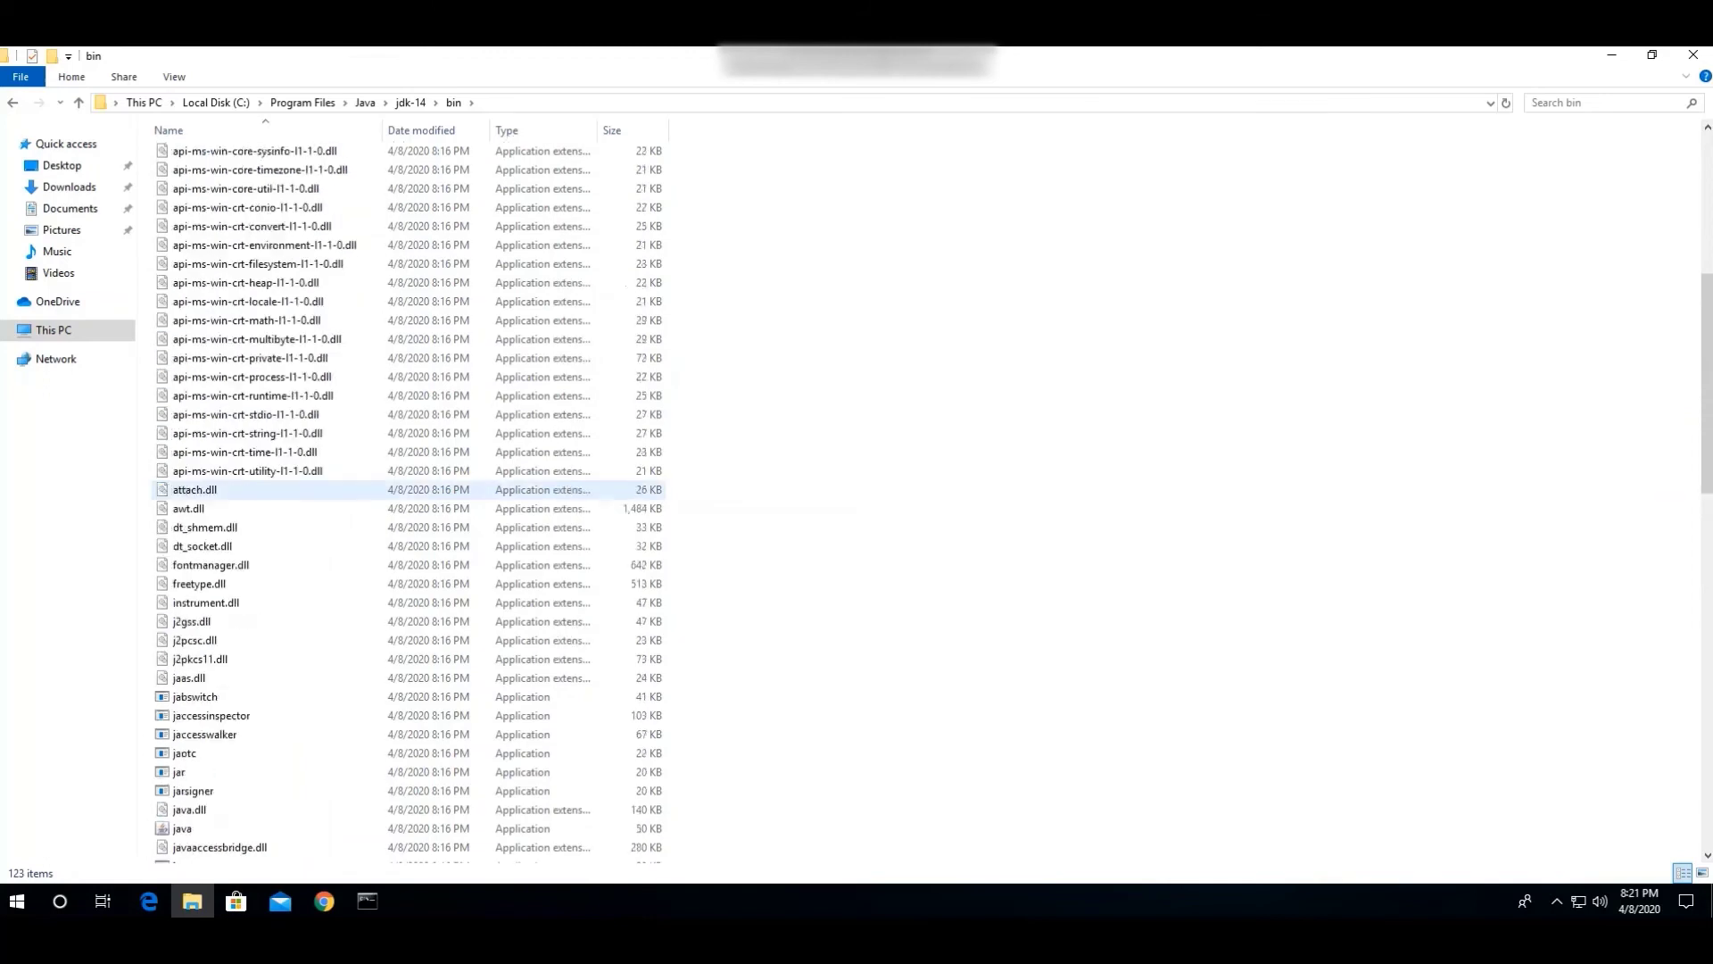
left_click(191, 103)
key("ctrl+c")
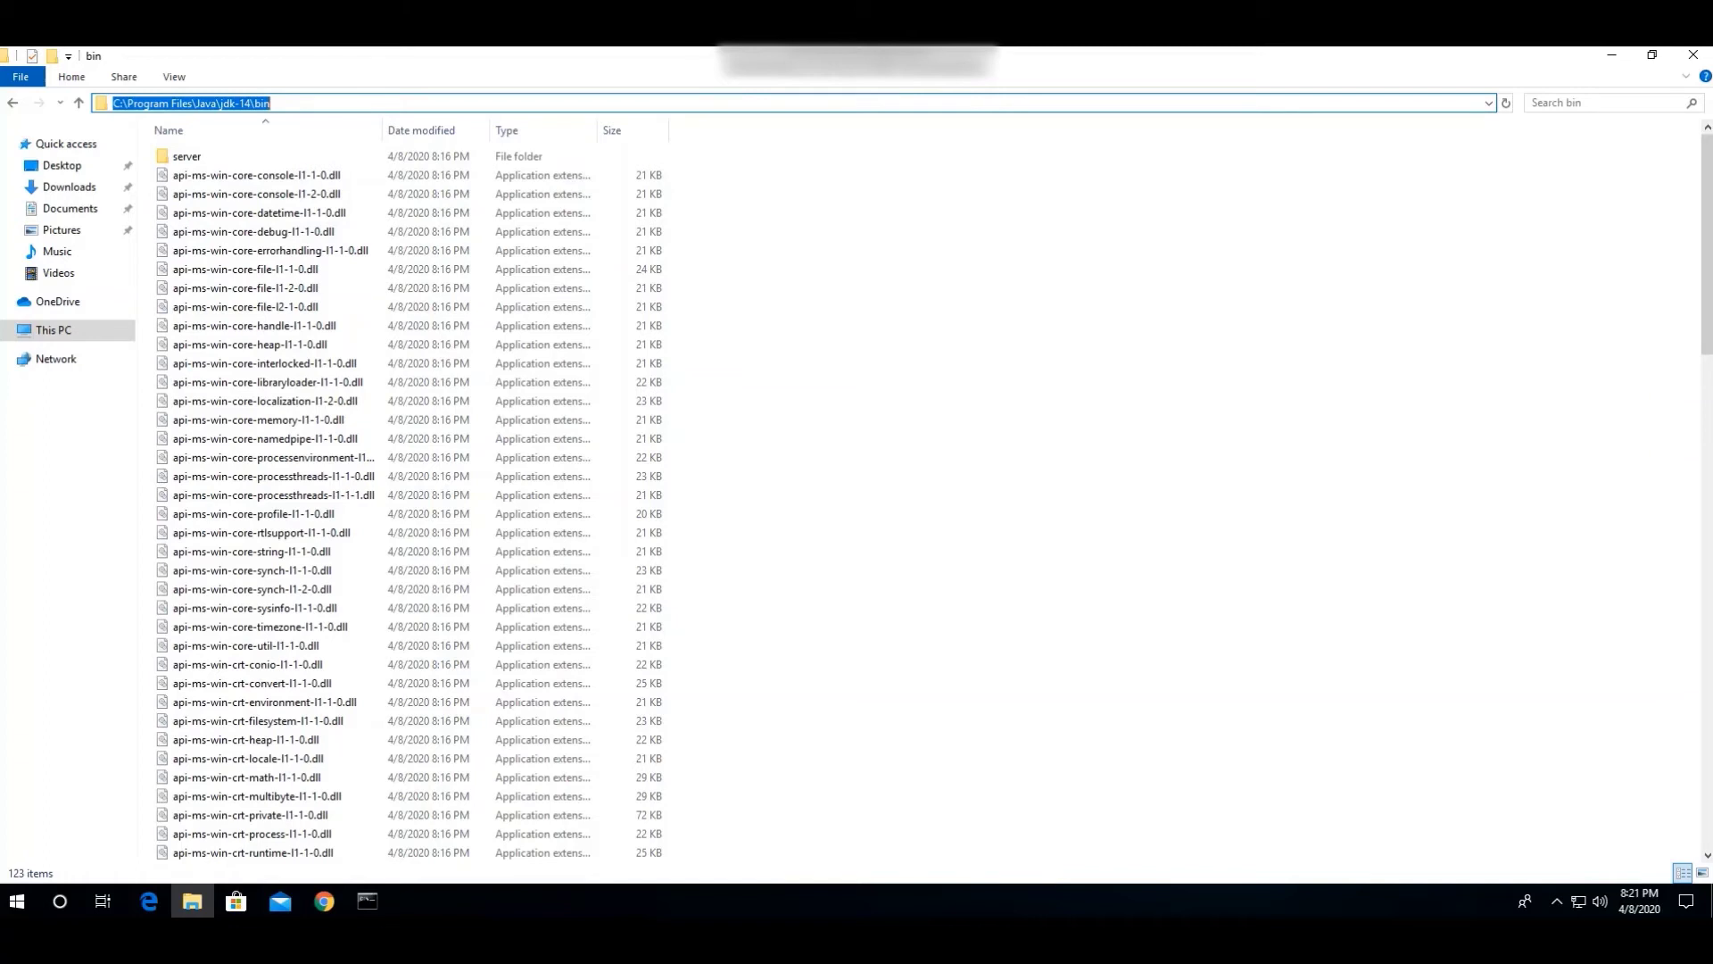
Open the Environment Variables window through This PC's properties and the advanced system settings
right_click(82, 330)
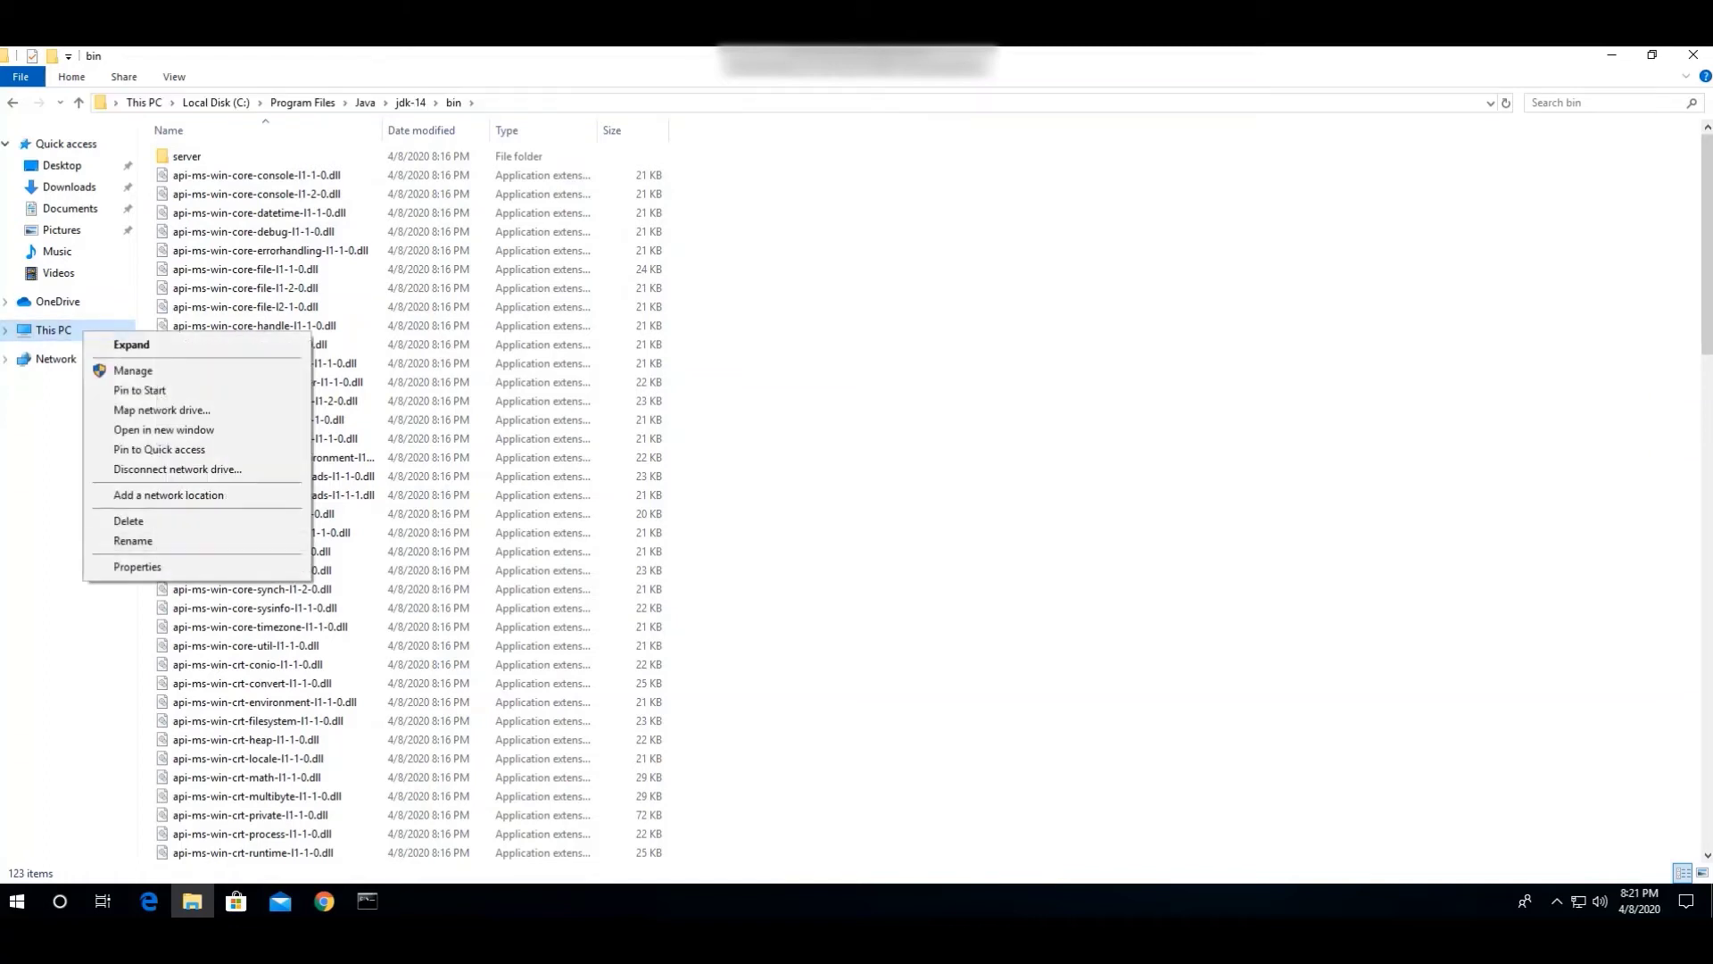
left_click(136, 566)
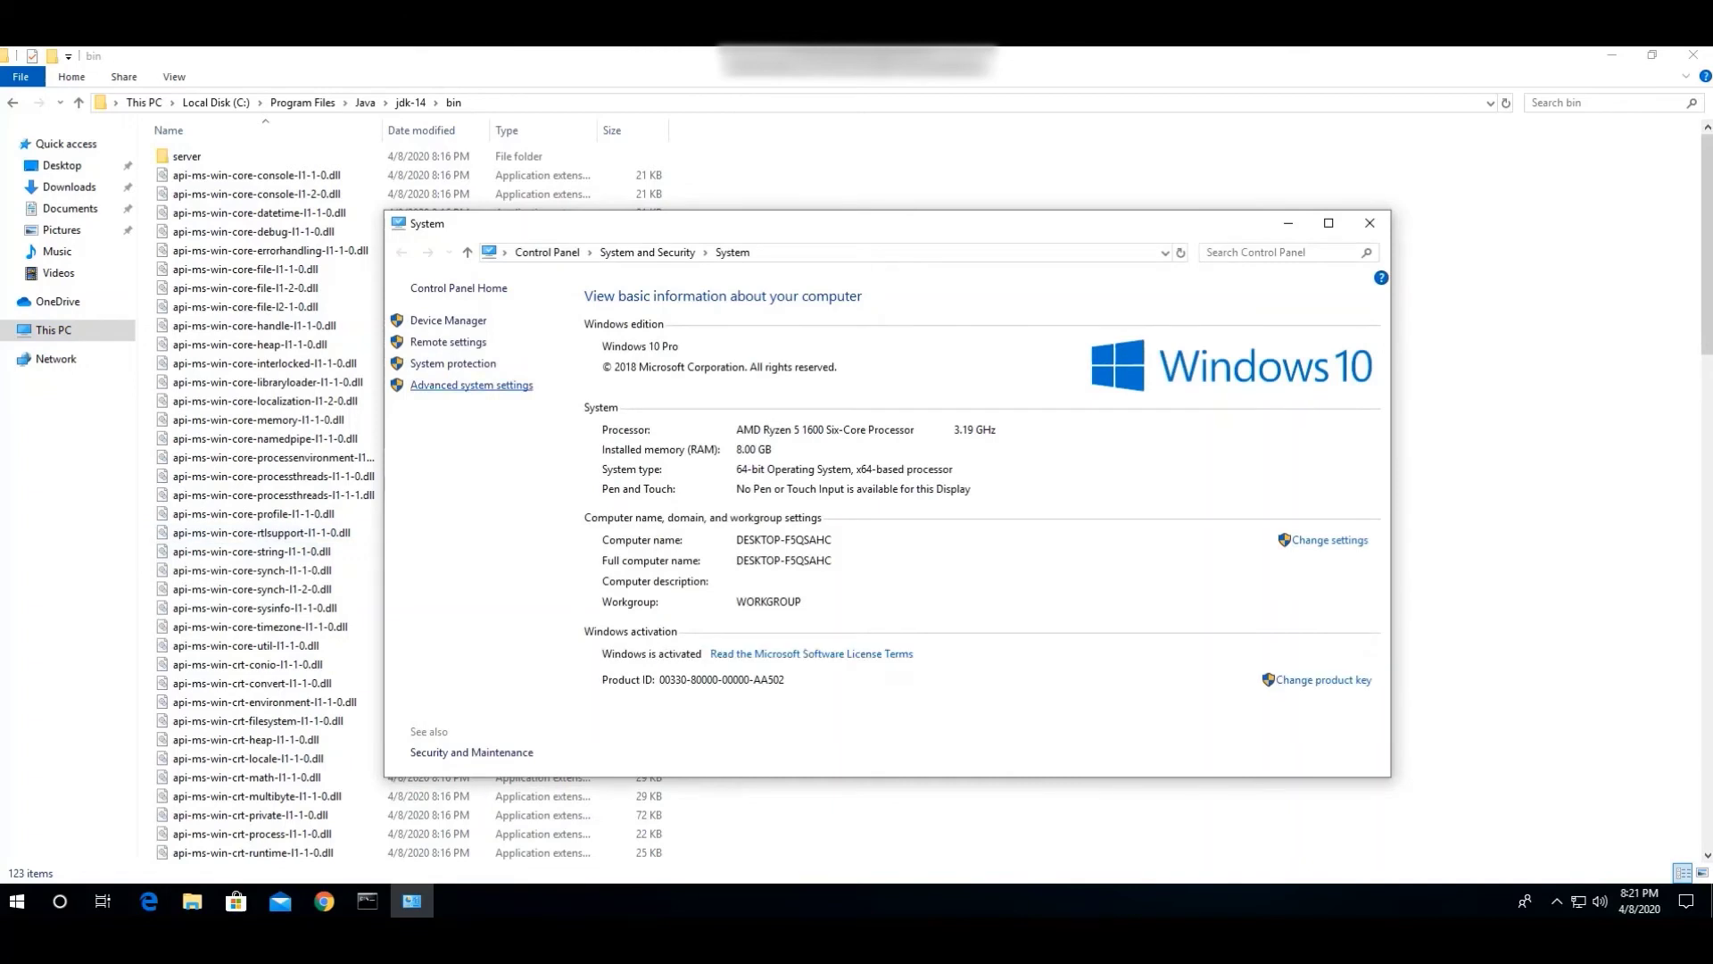
left_click(471, 384)
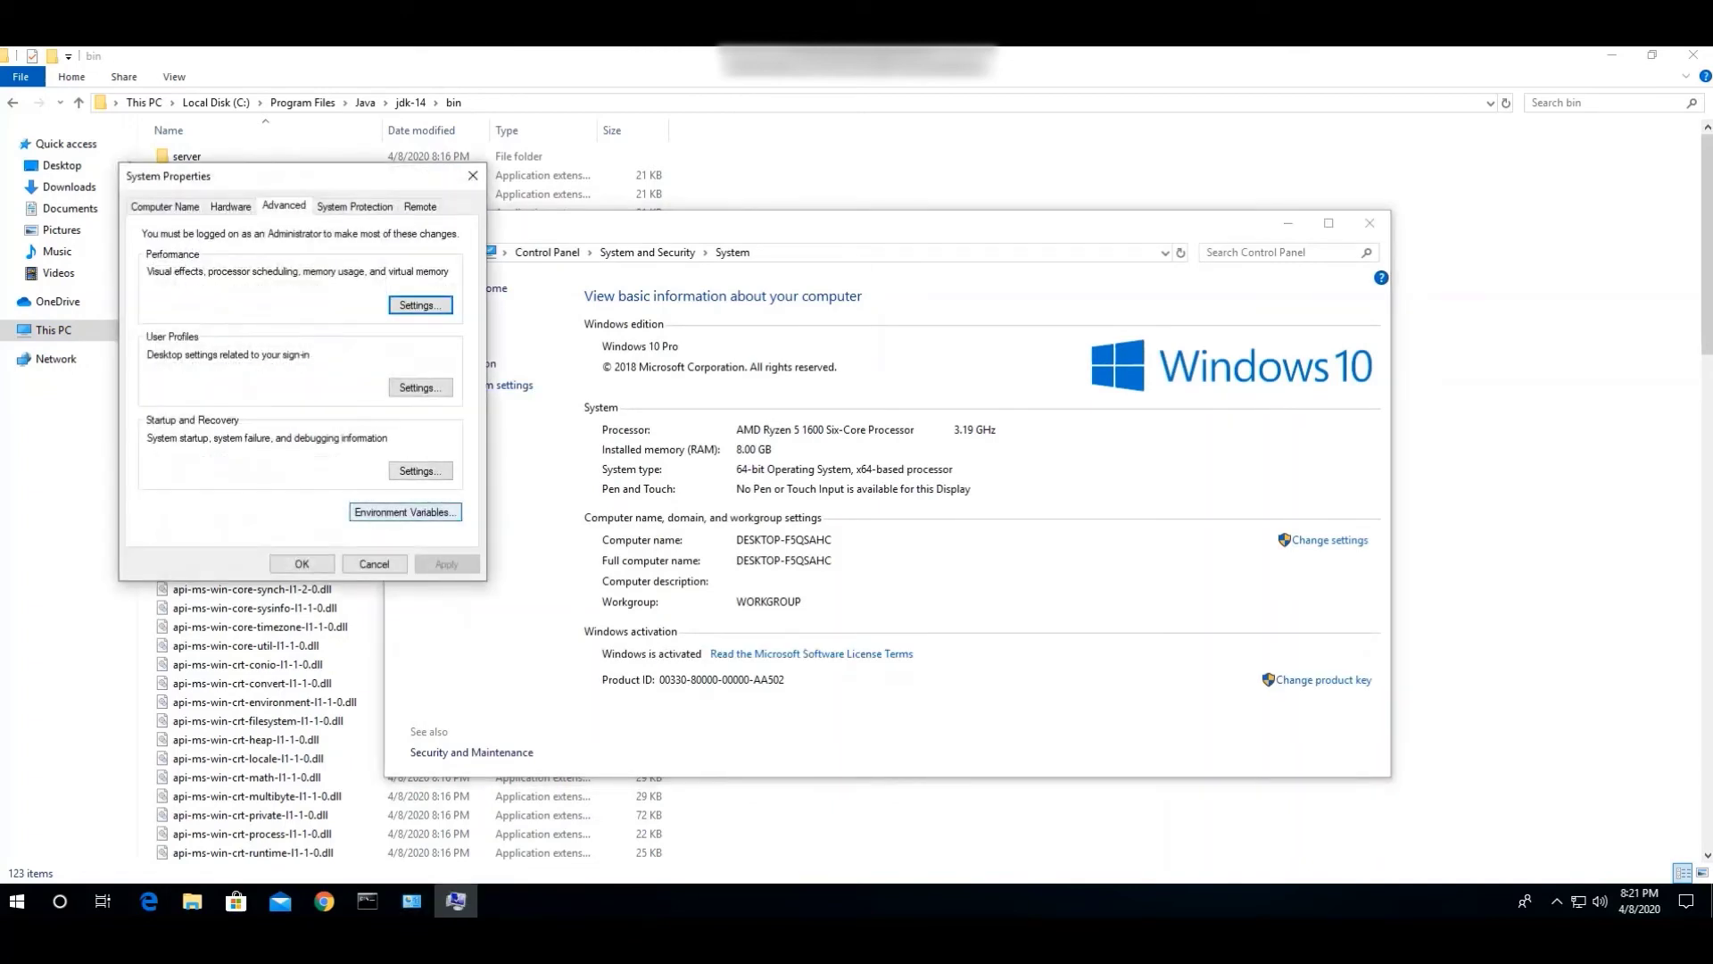
left_click(404, 511)
scroll(855, 557, "down", 1)
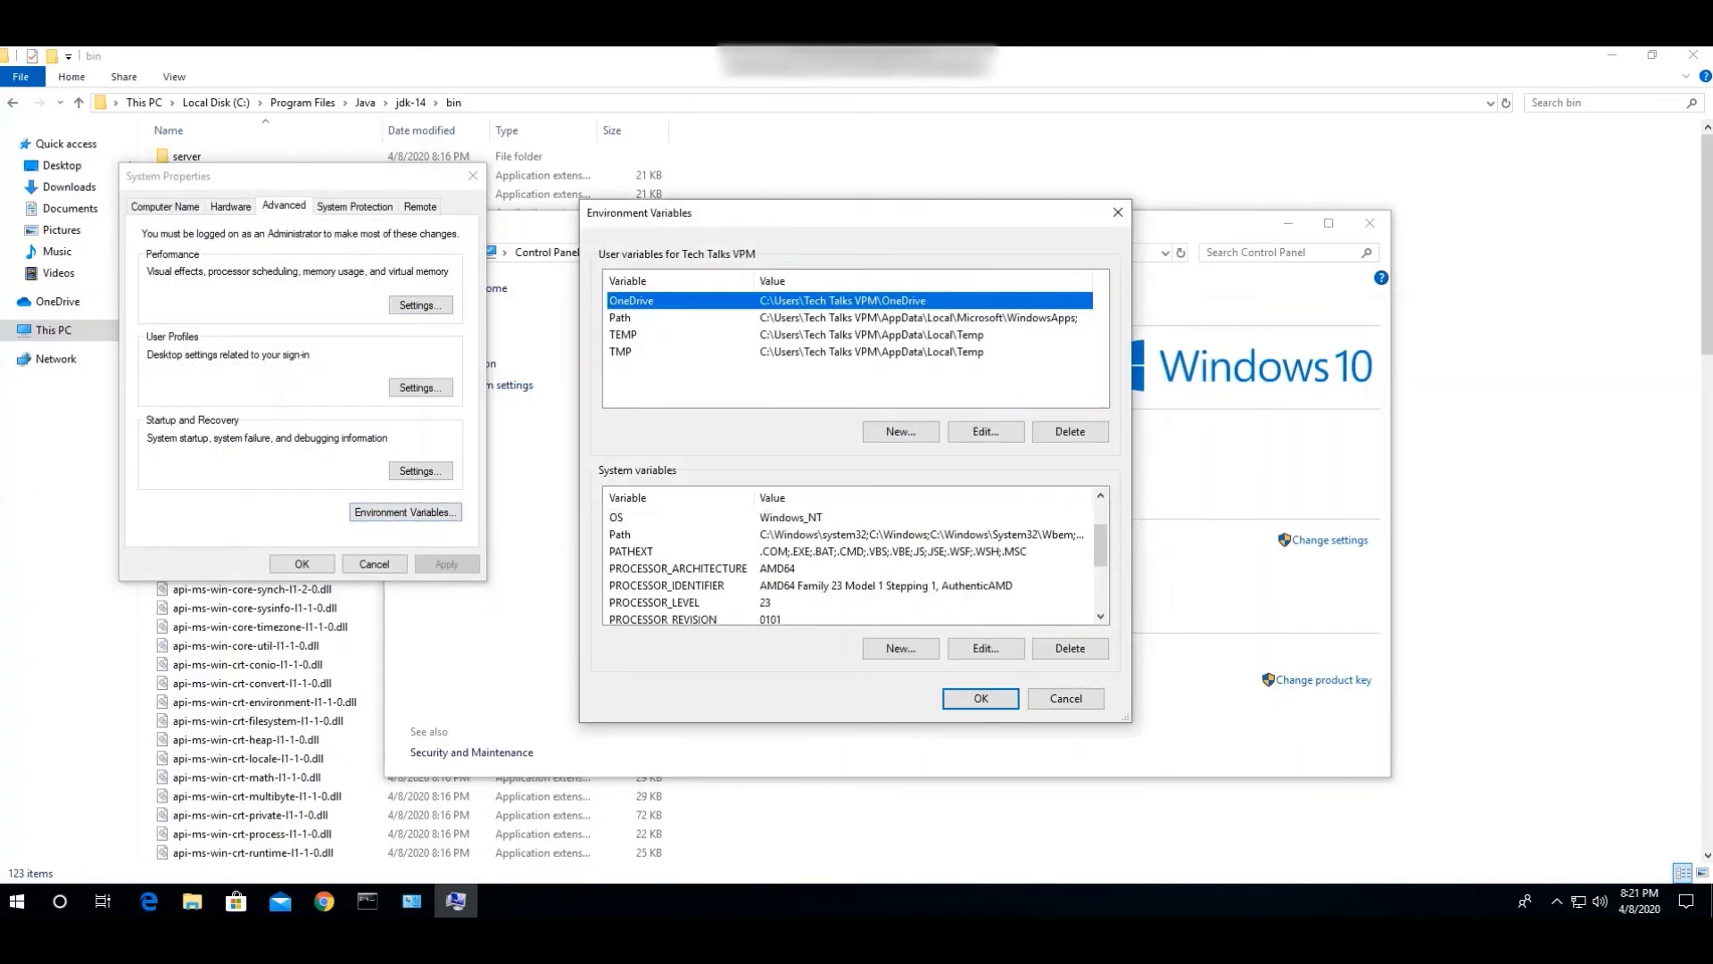
Add the copied path C:\Program Files\Java\jdk-14\bin as a new entry in the system Path variable and confirm all the settings dialogs
left_click(670, 534)
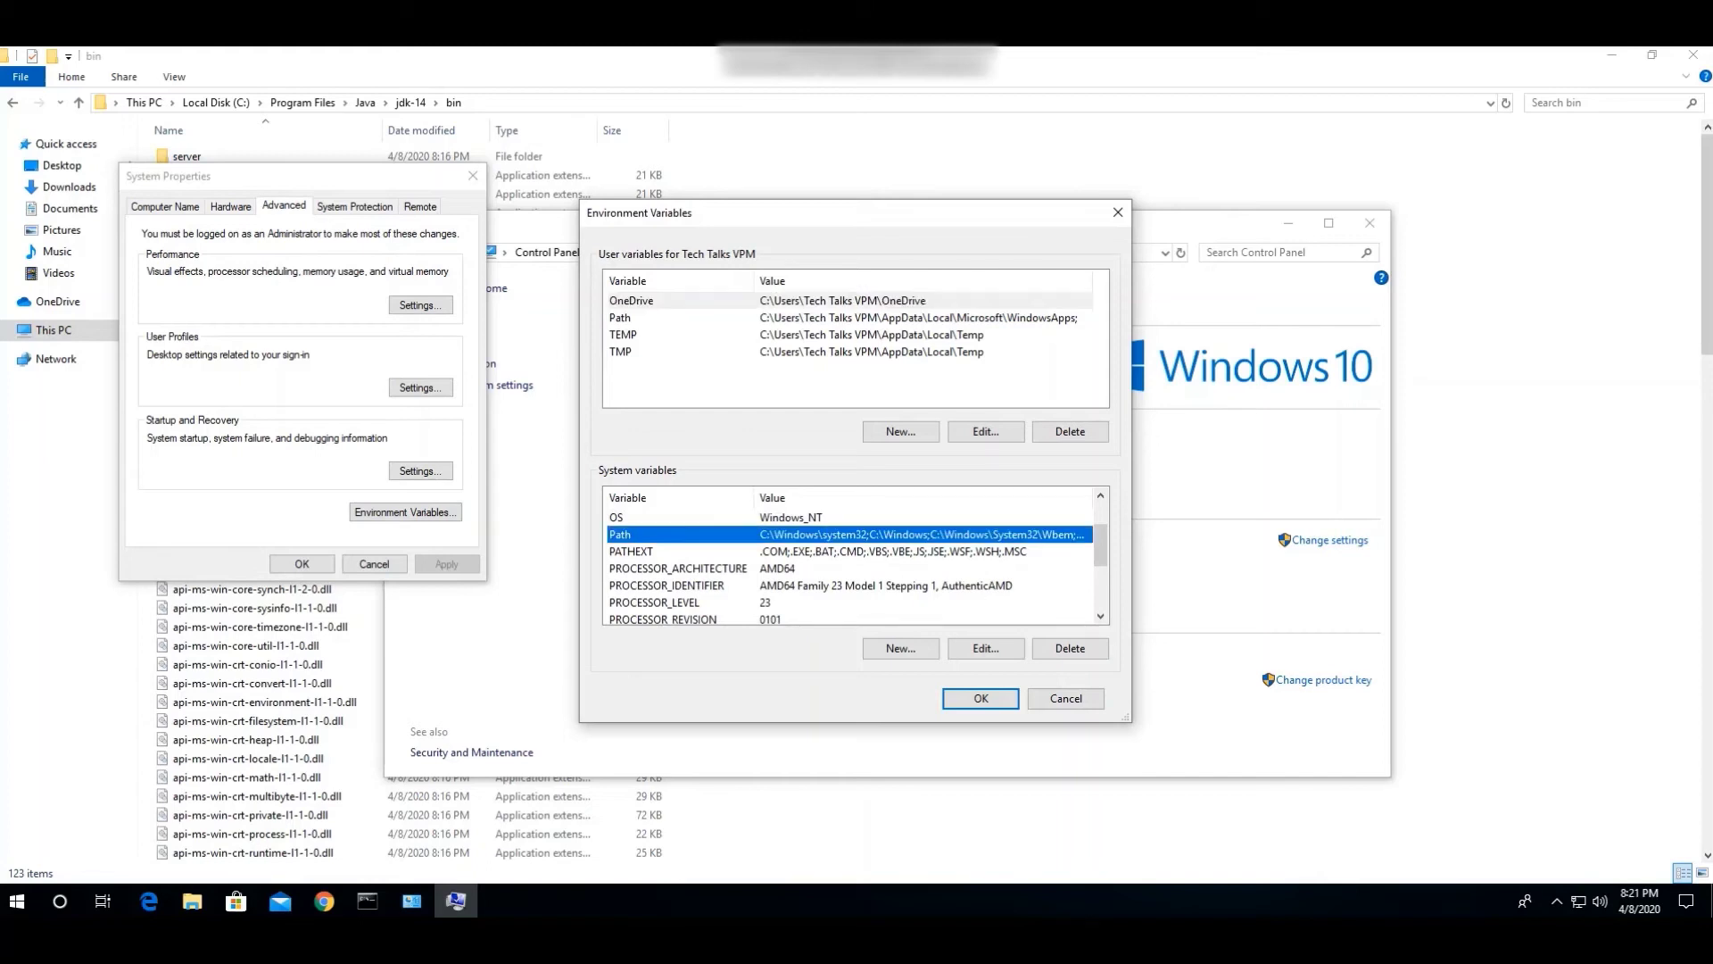
left_click(985, 648)
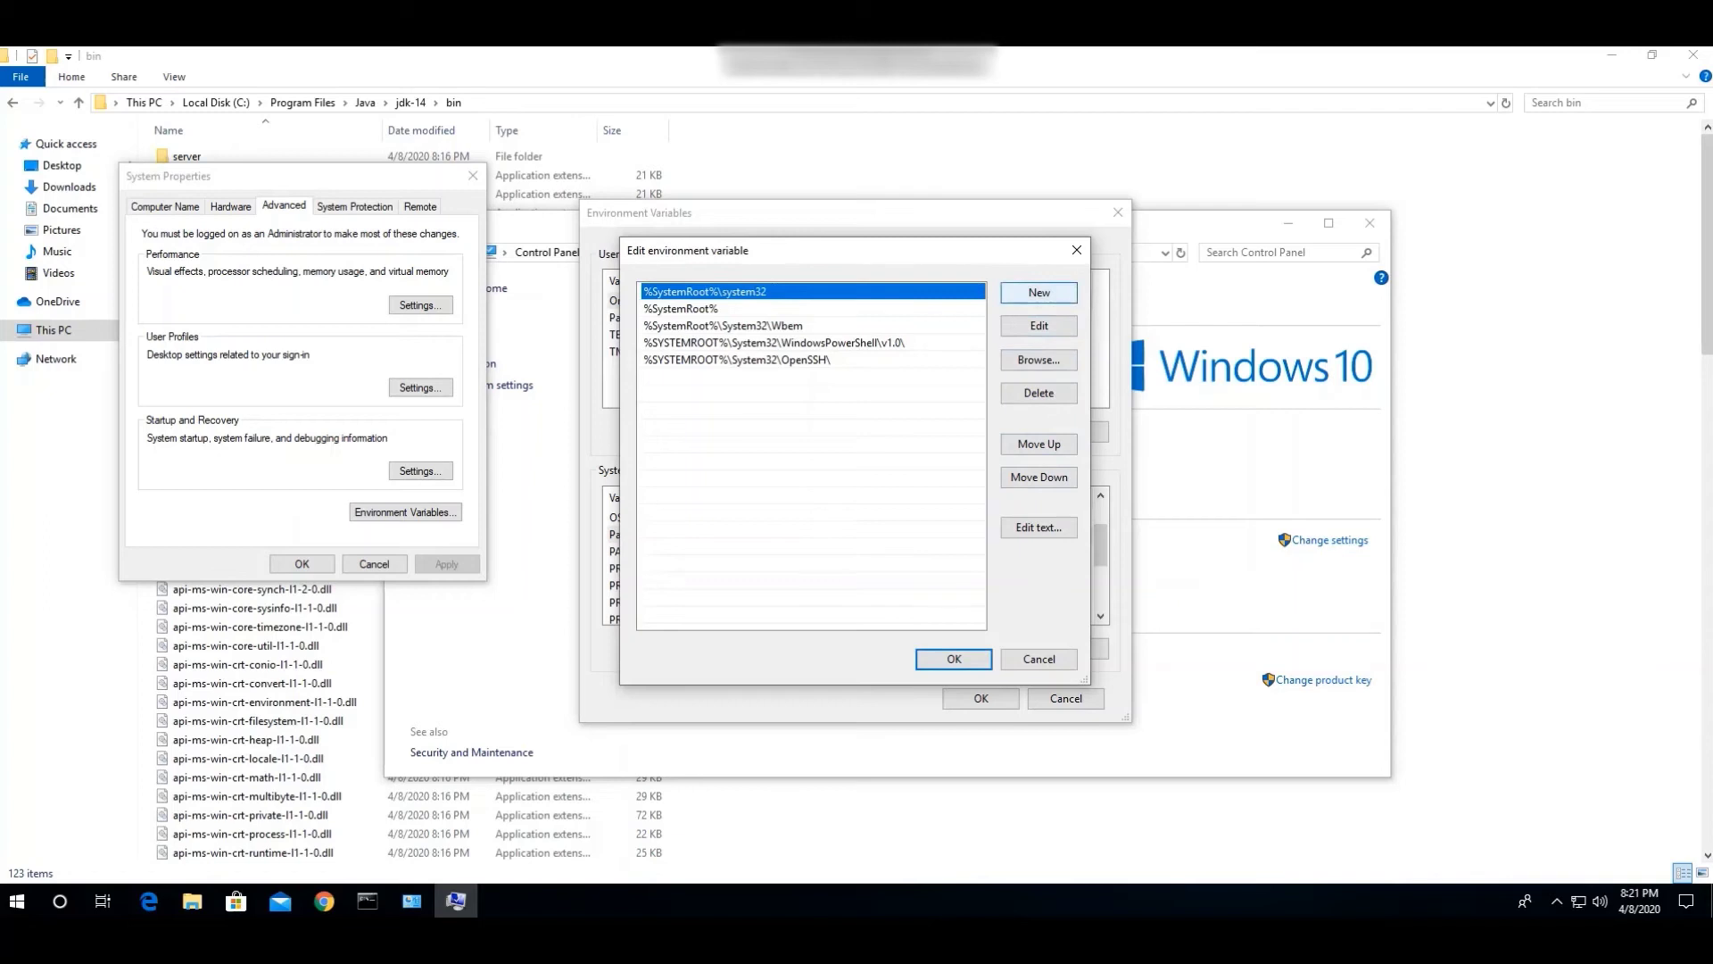
left_click(1039, 293)
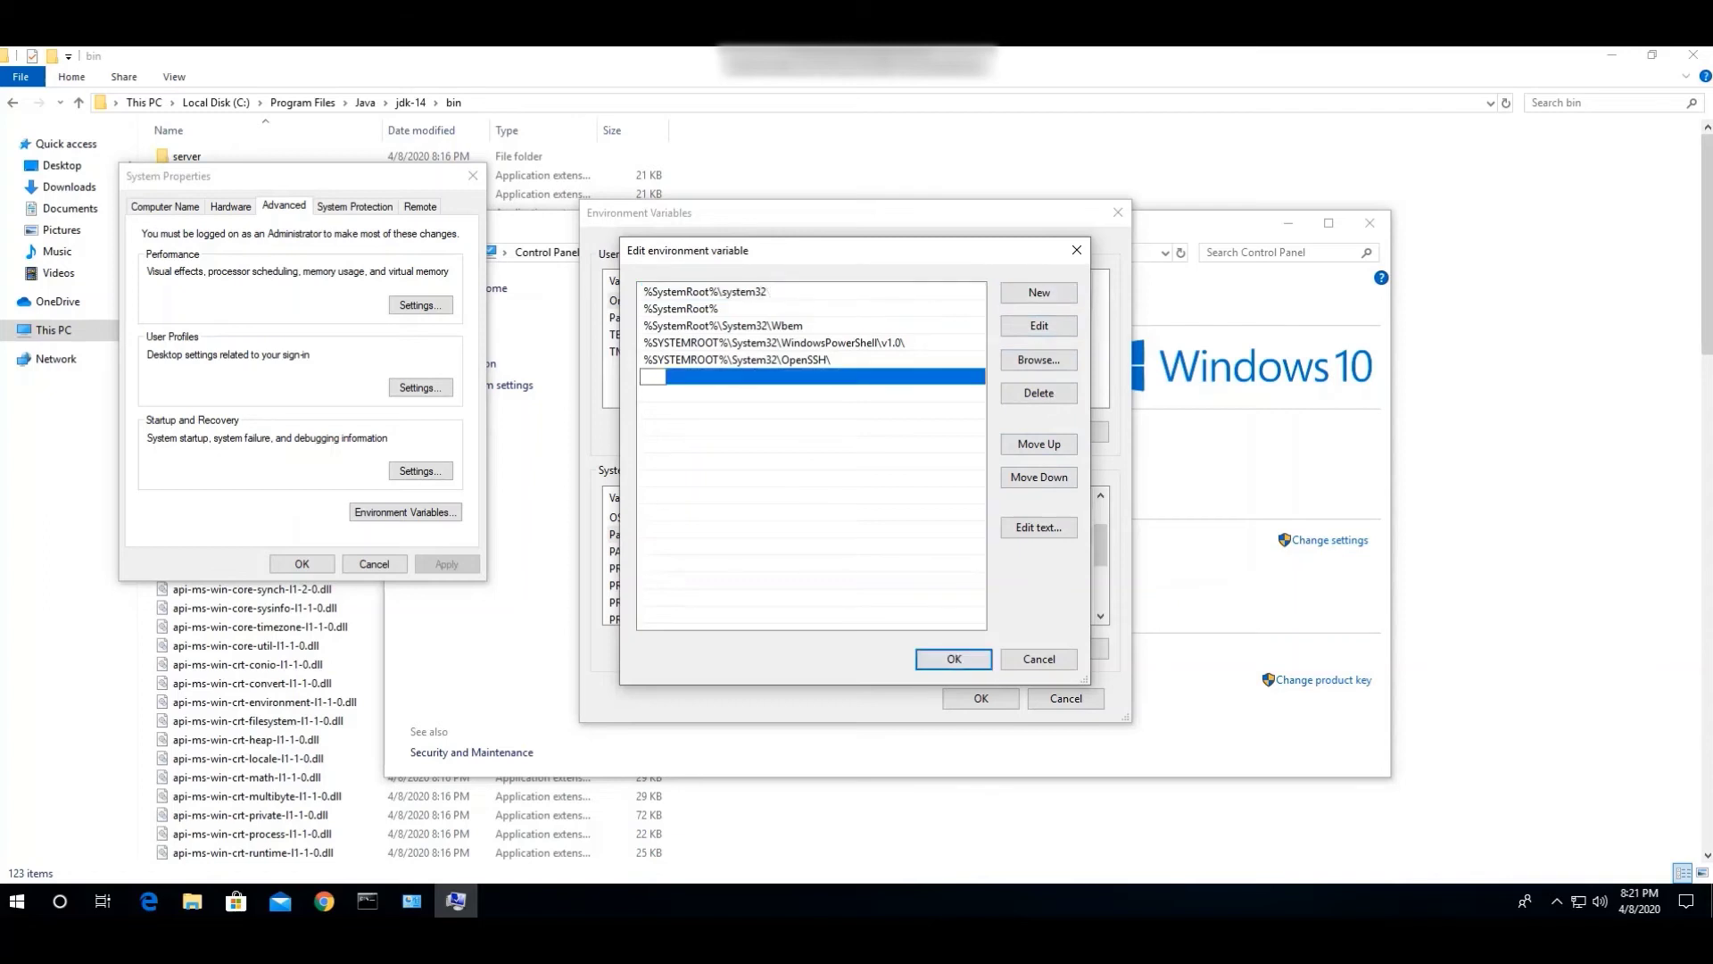
key("ctrl+v")
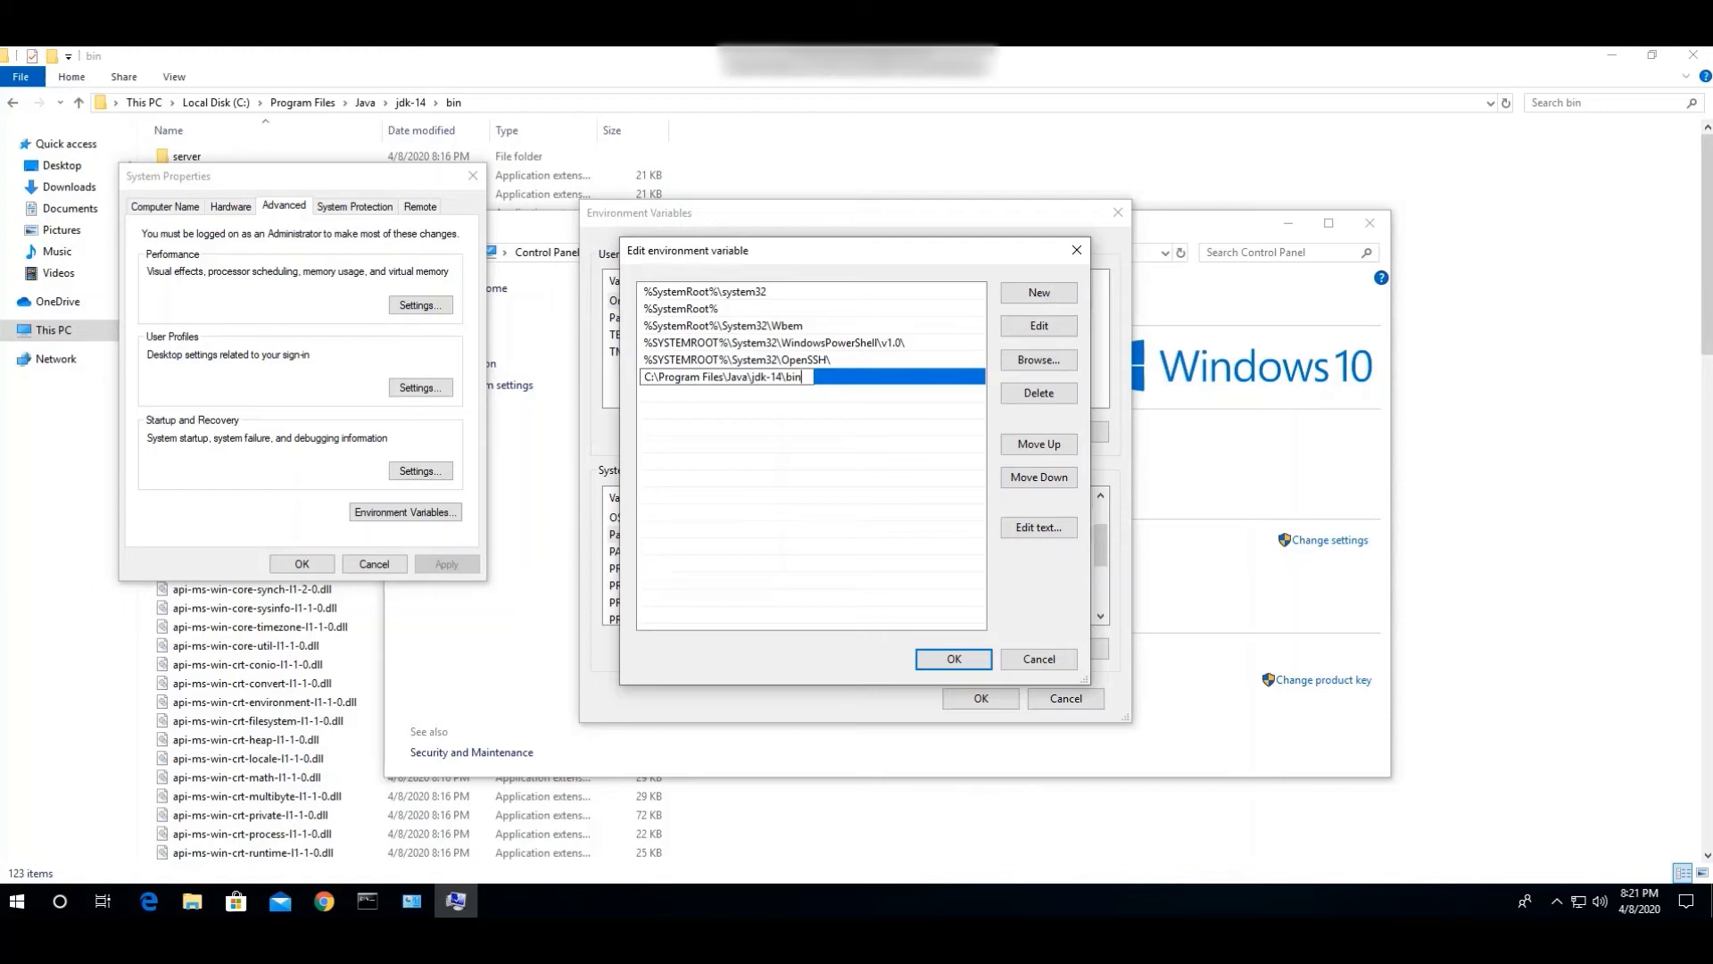
left_click(954, 658)
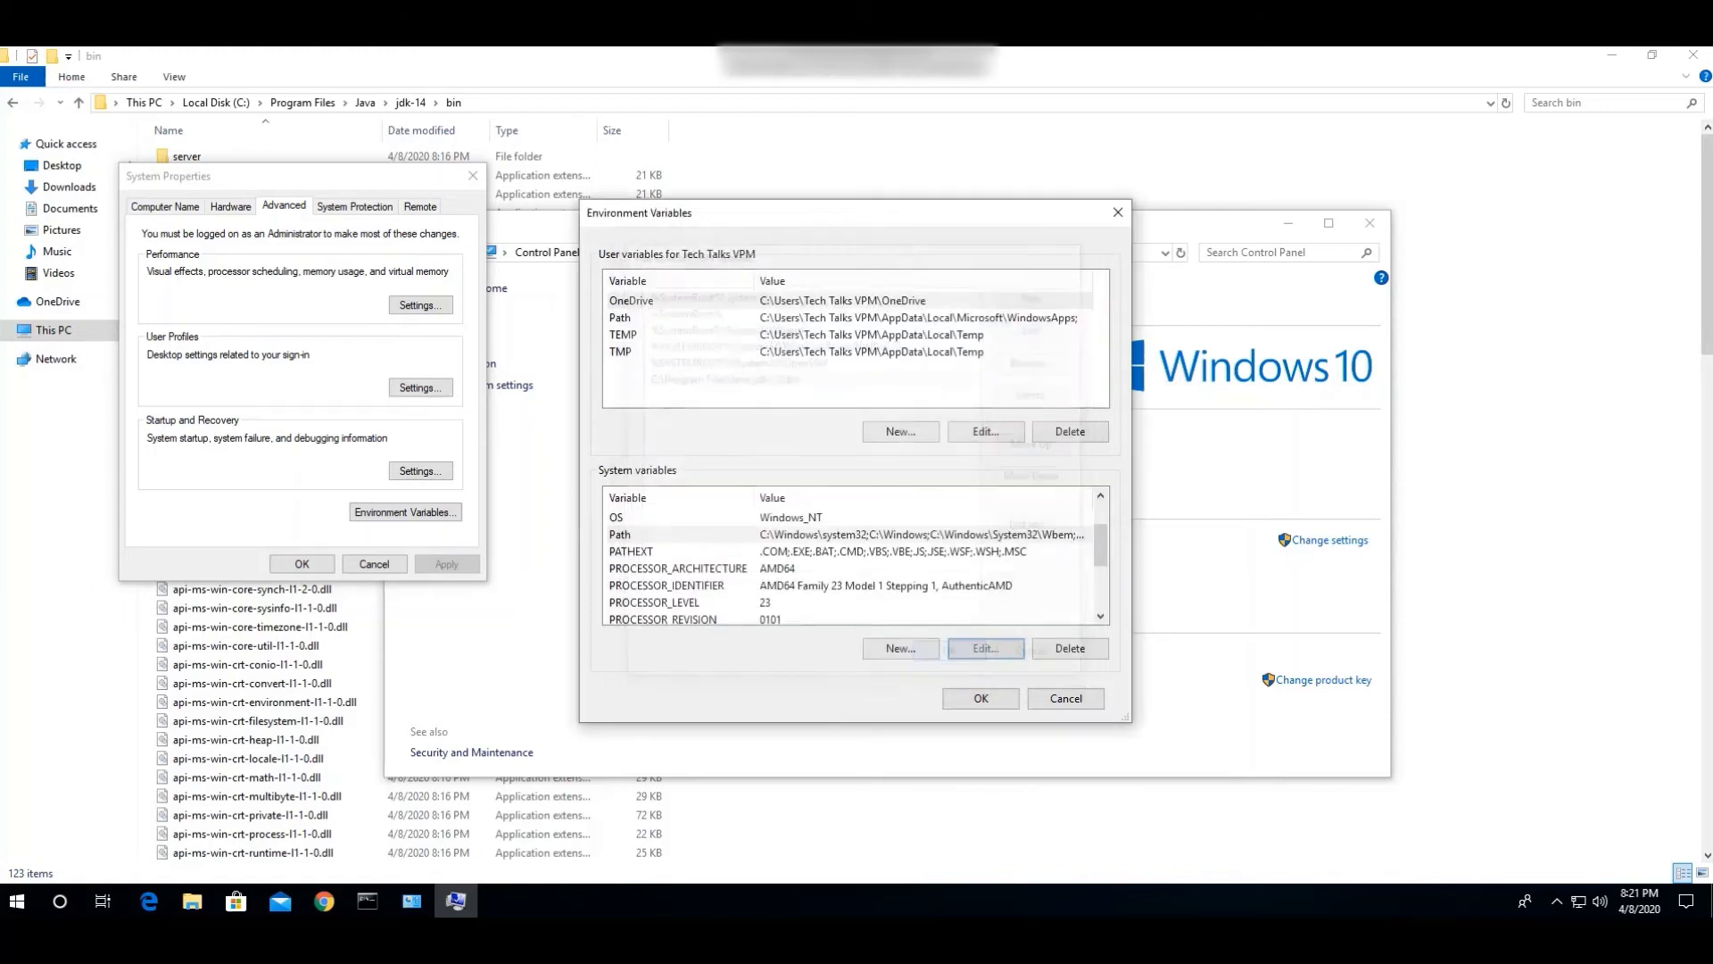
left_click(980, 698)
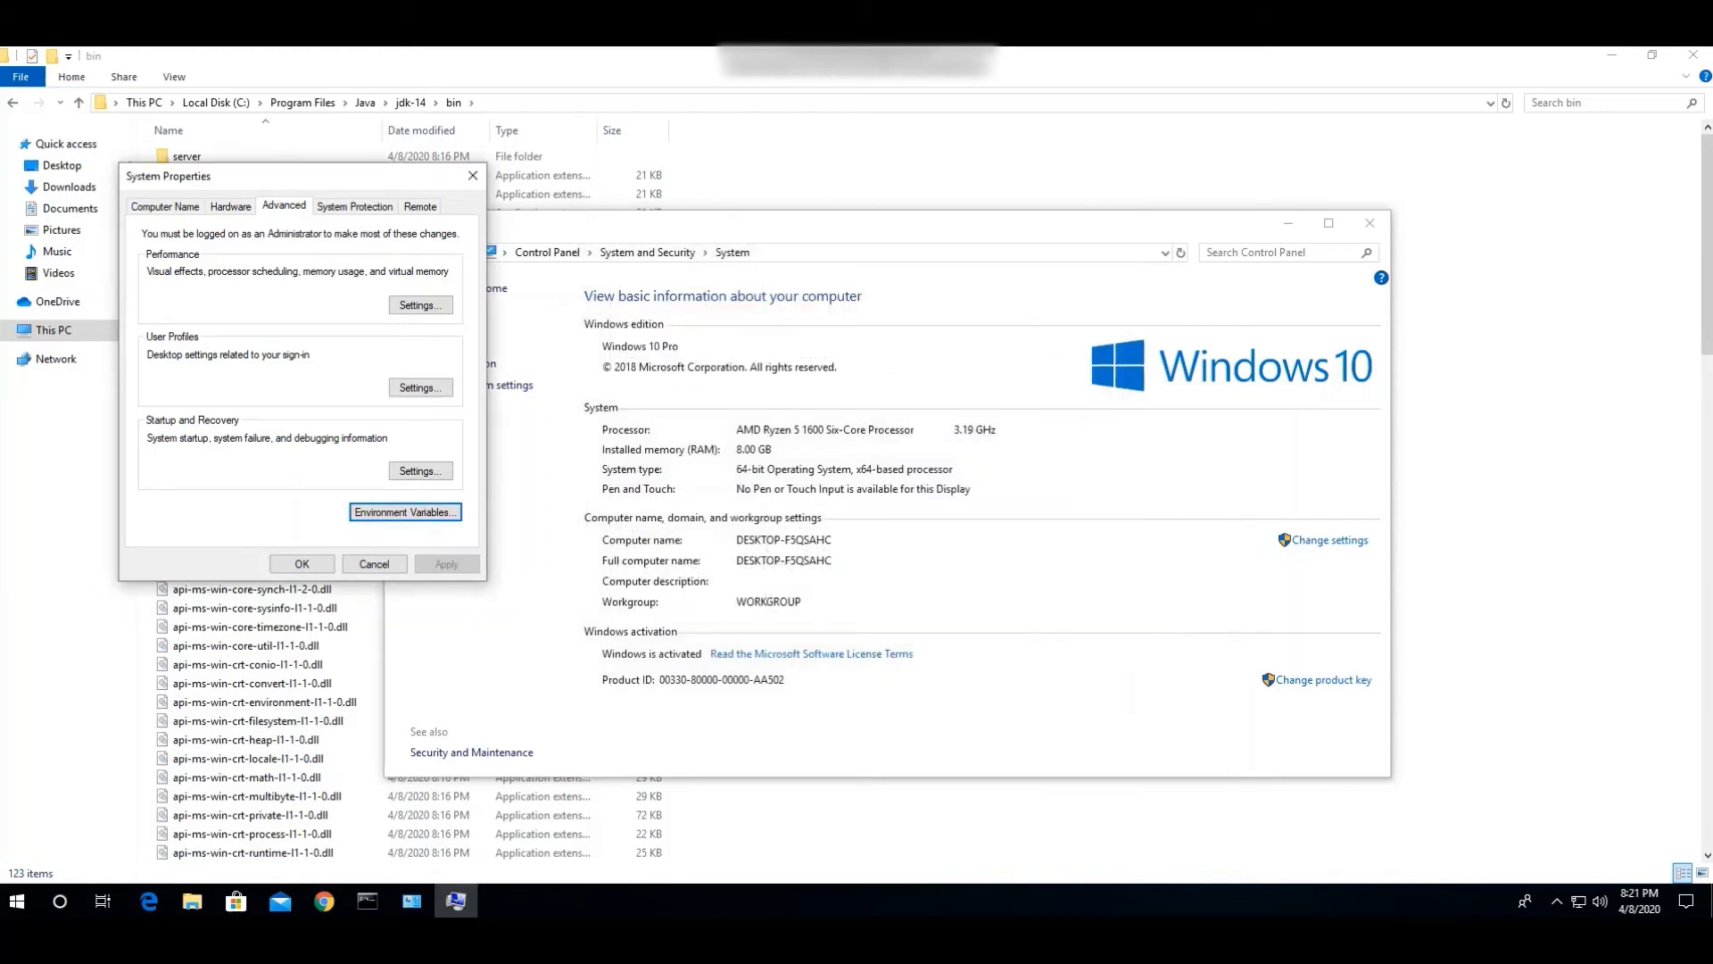
left_click(301, 563)
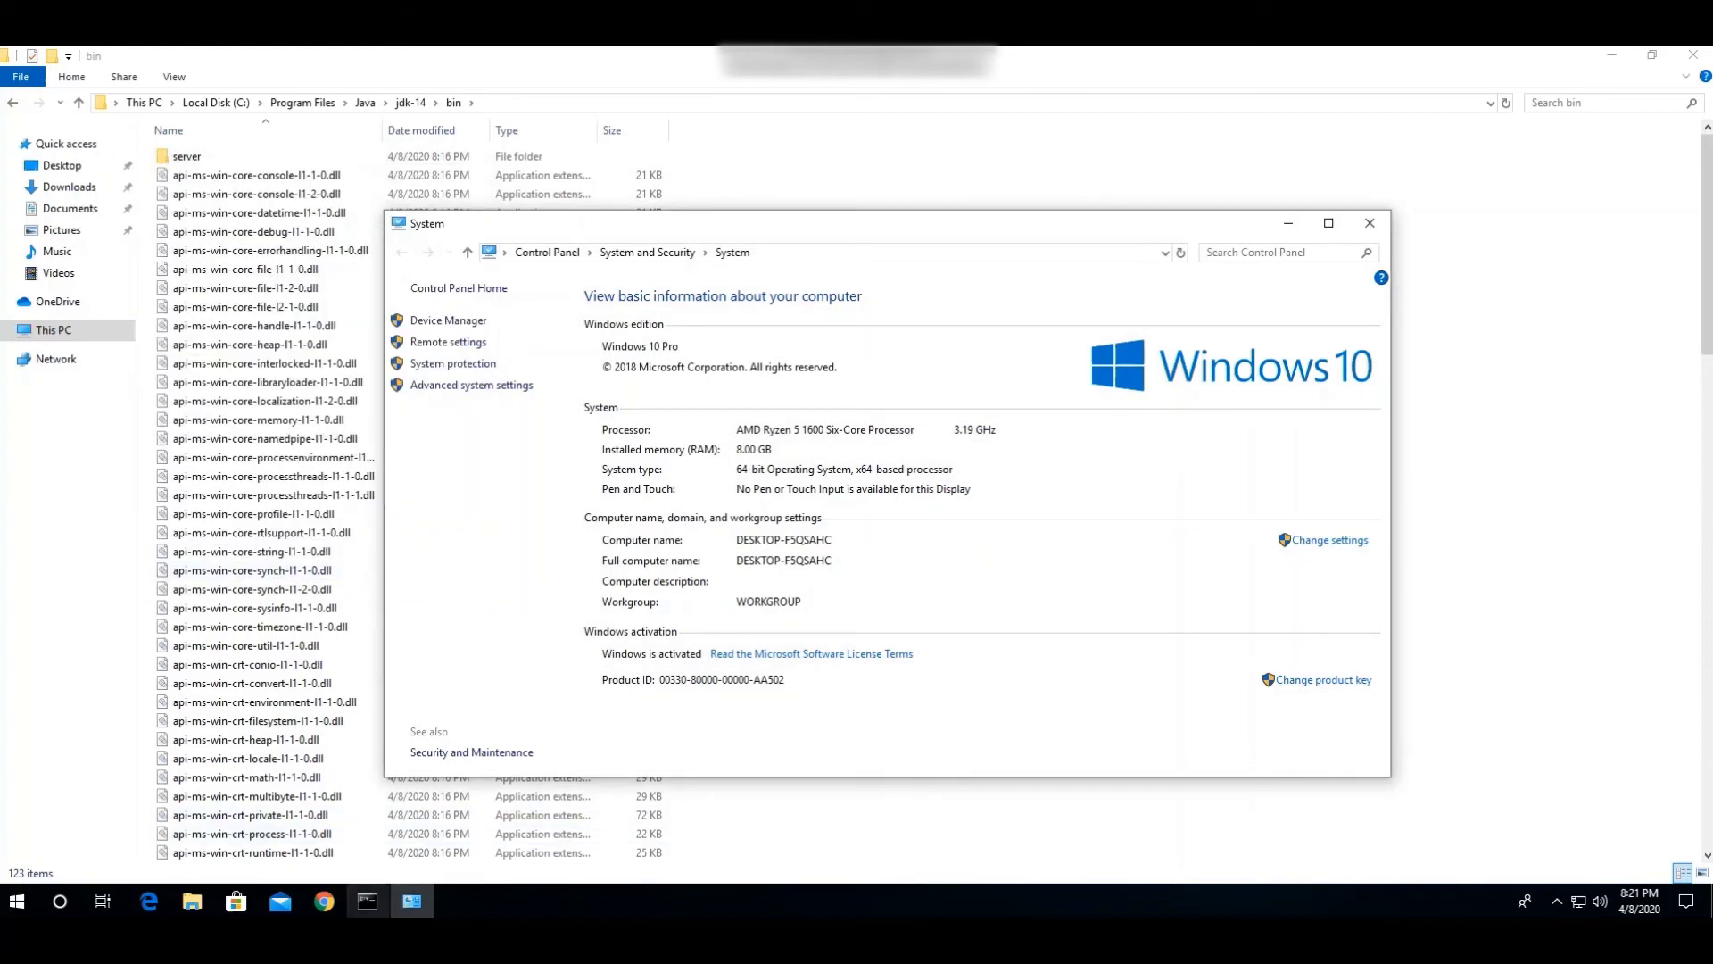
Close the old Command Prompt, open a new one and run java -version to test the updated Path
mouse_move(367, 901)
left_click(449, 775)
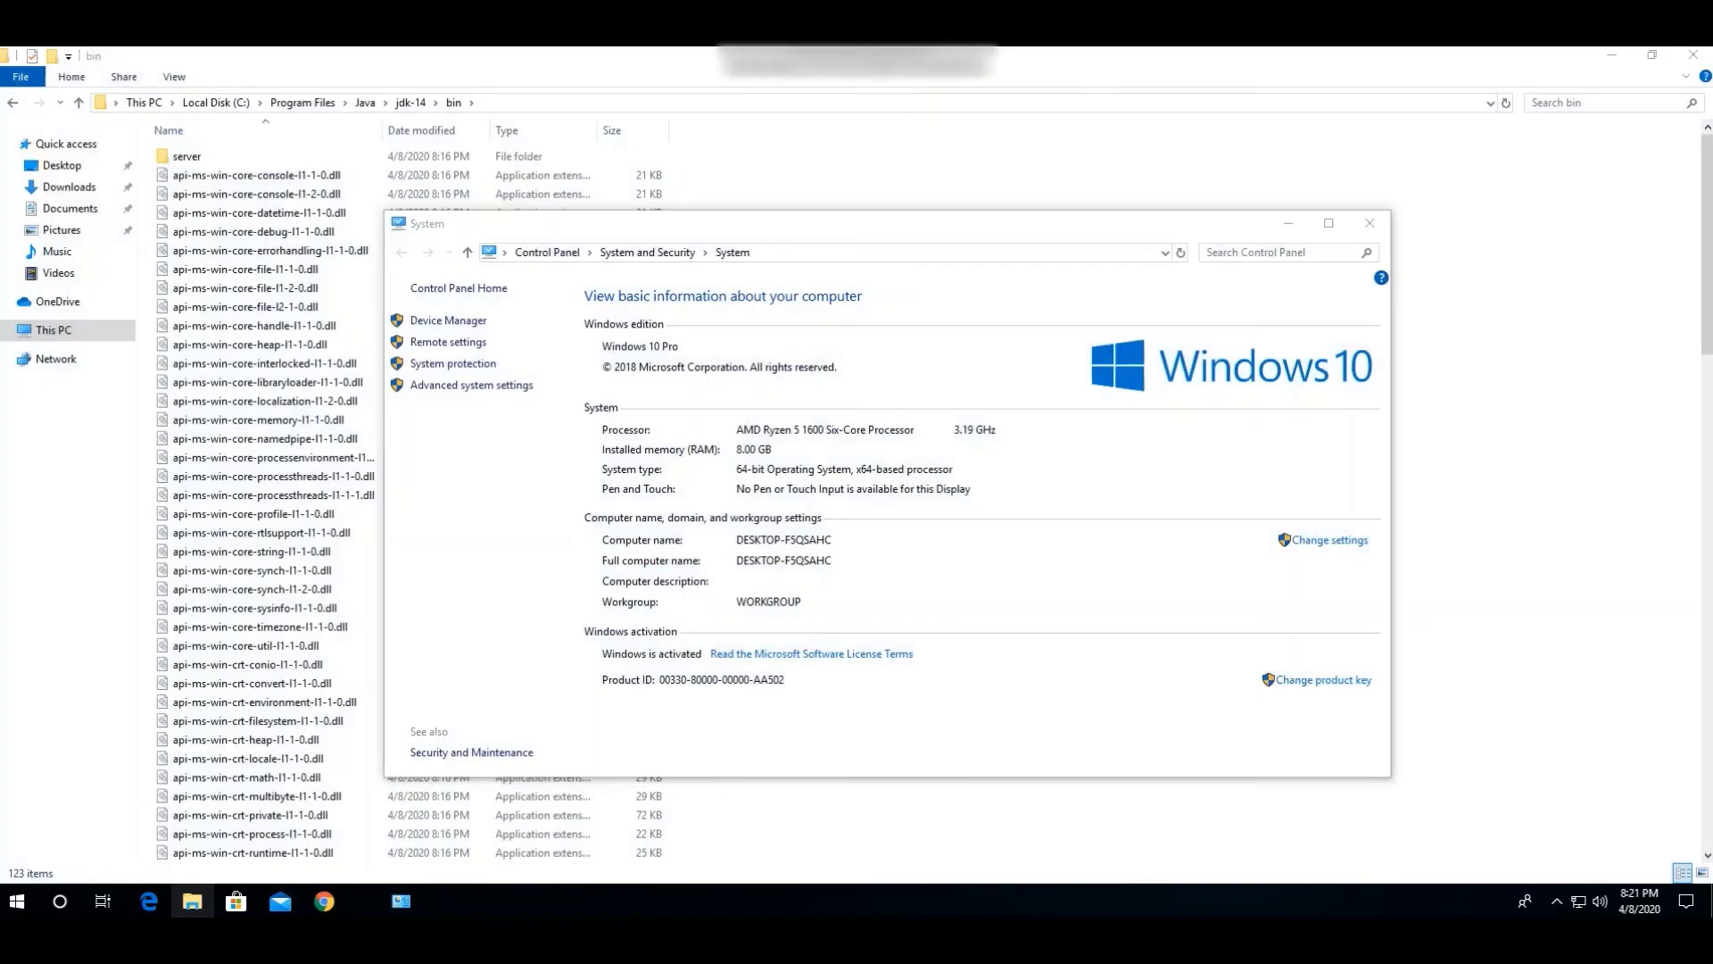
left_click(16, 901)
type("cmd")
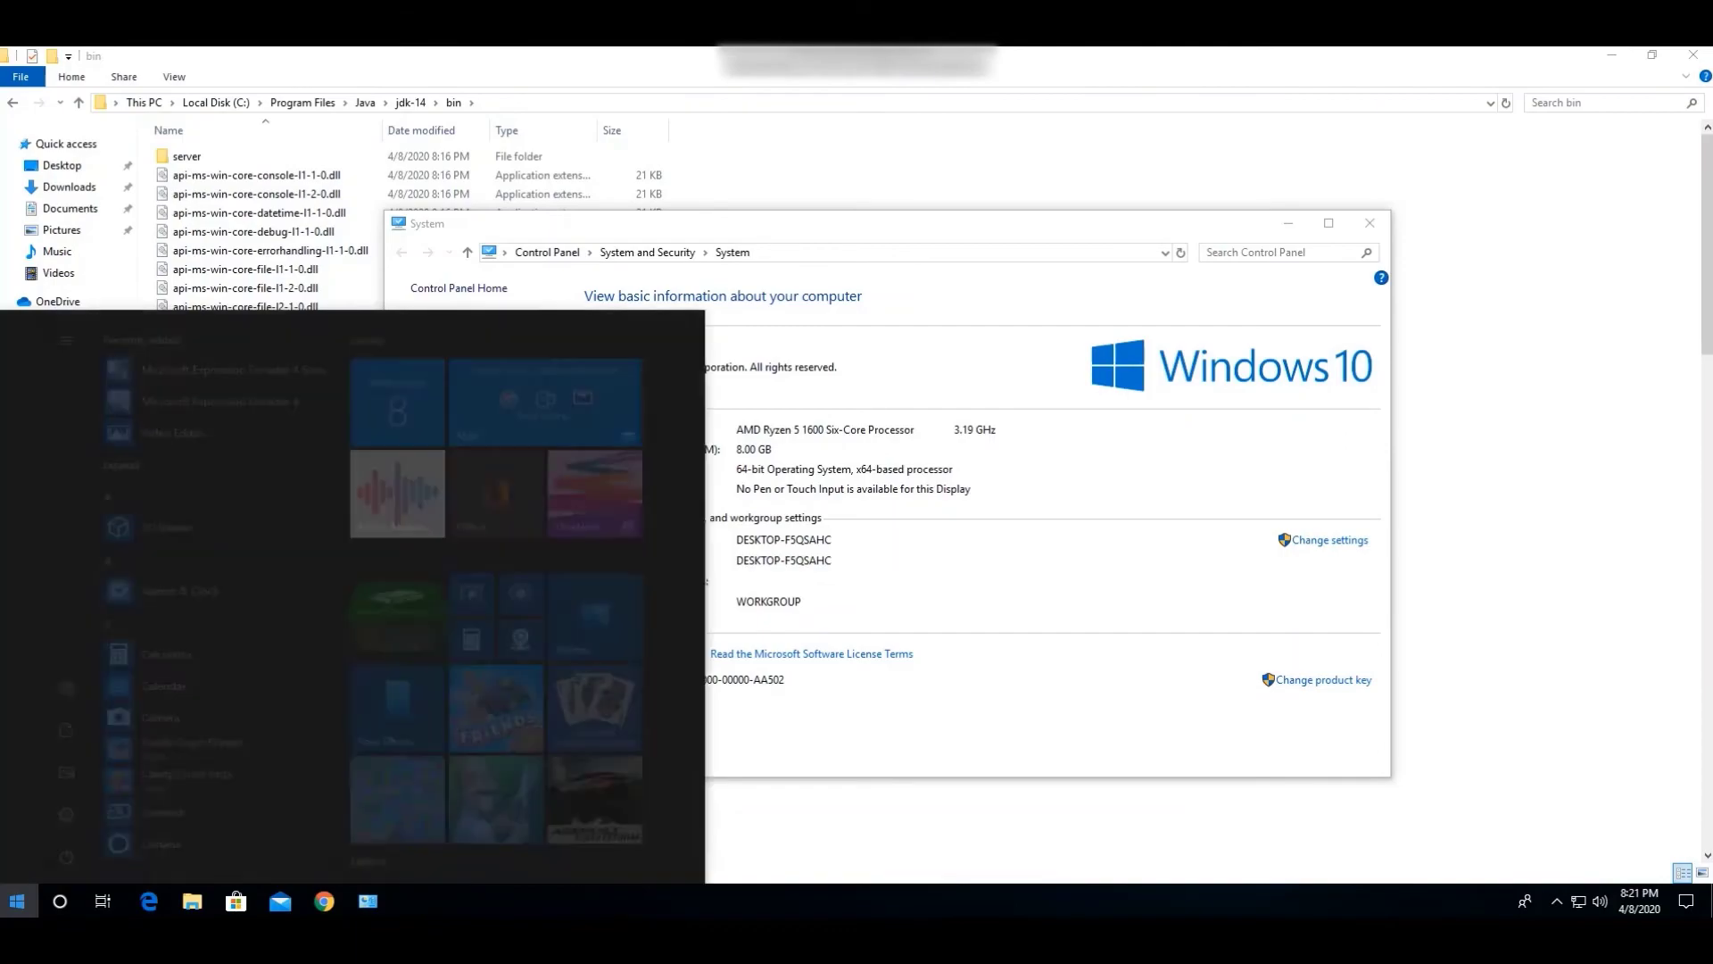
key("Return")
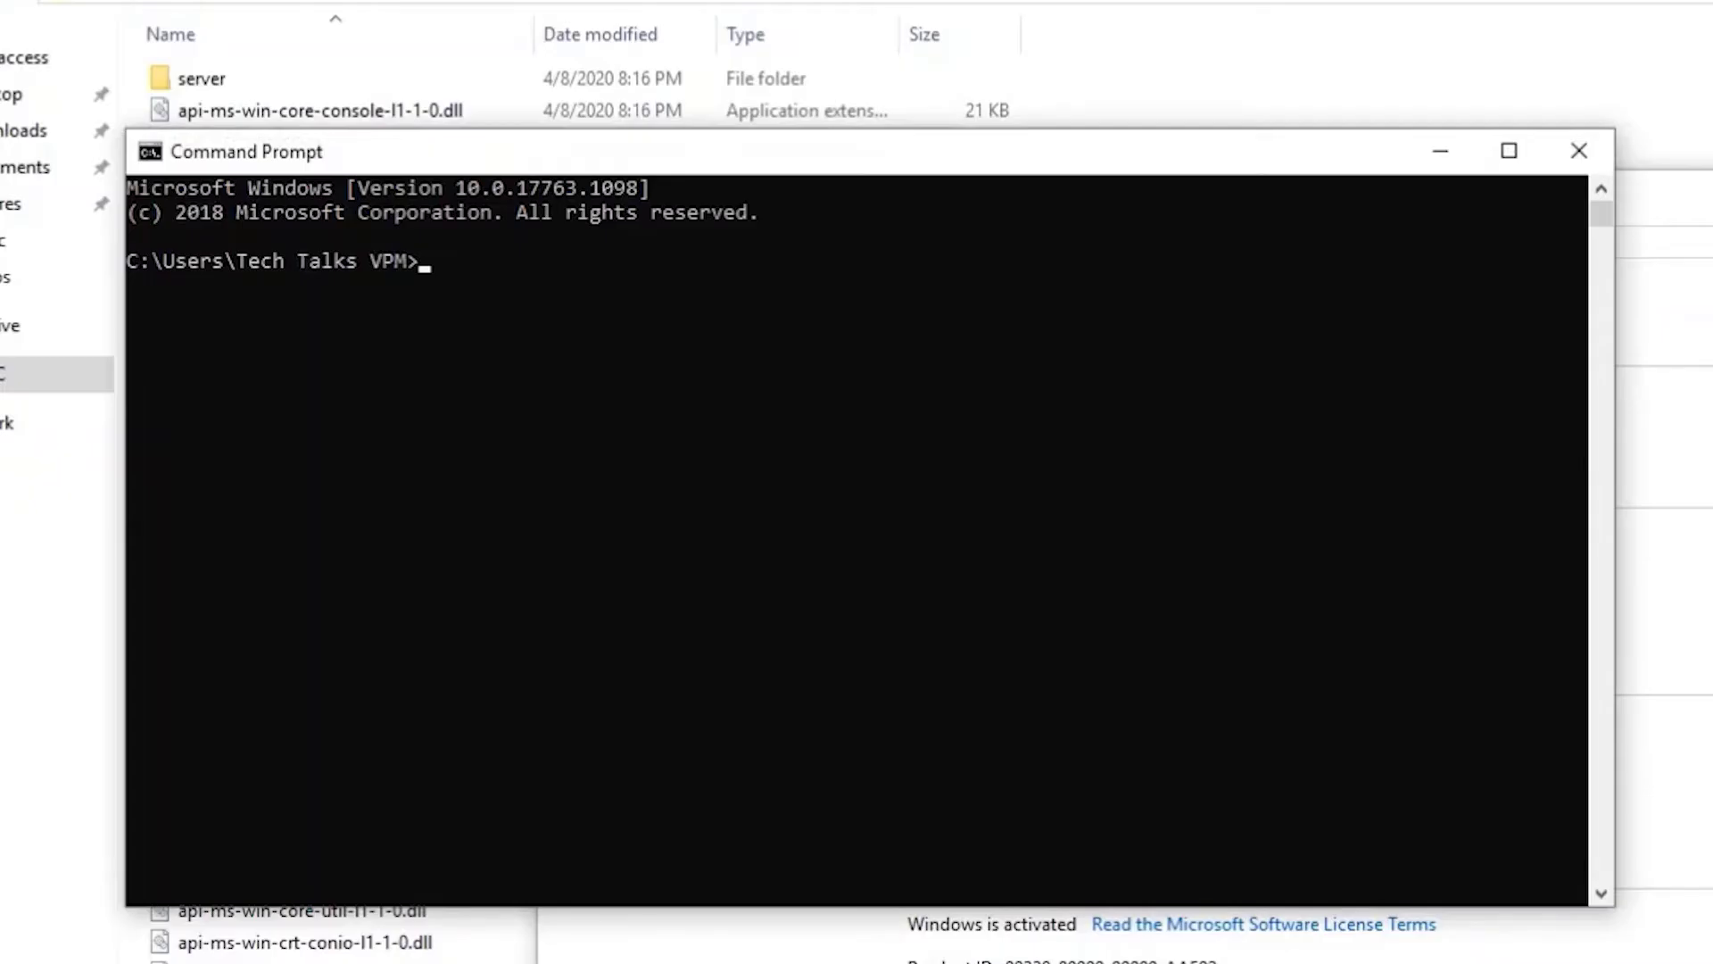
type("java -version")
key("Return")
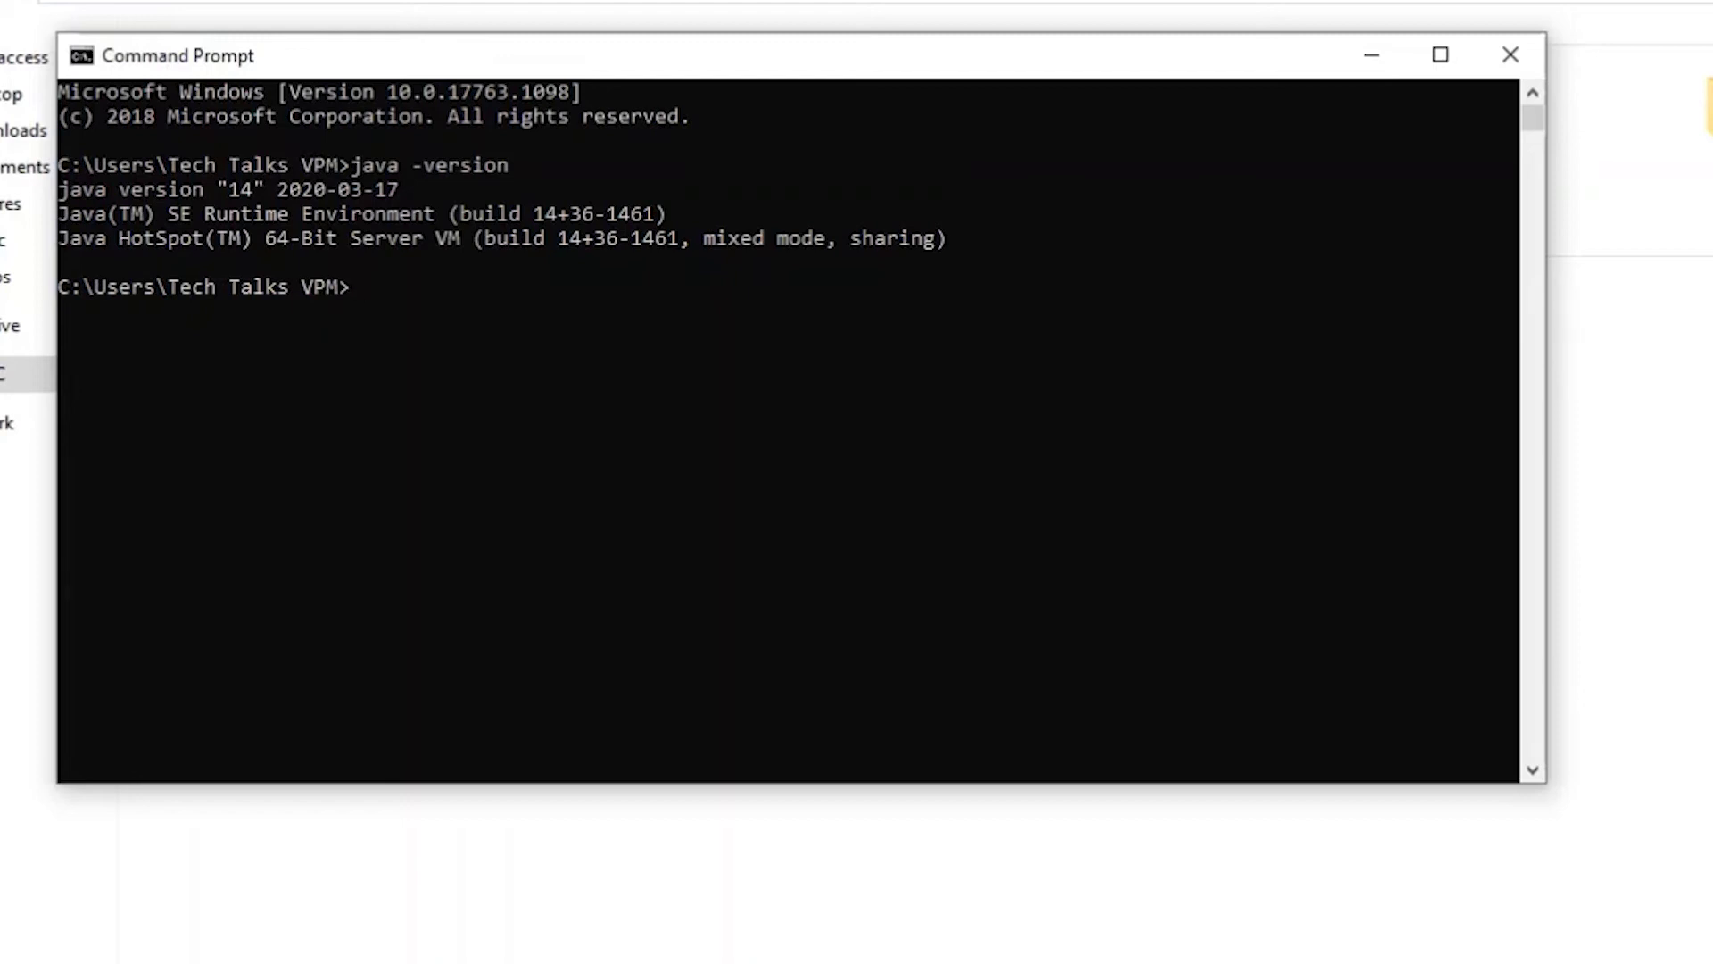
left_click(429, 286)
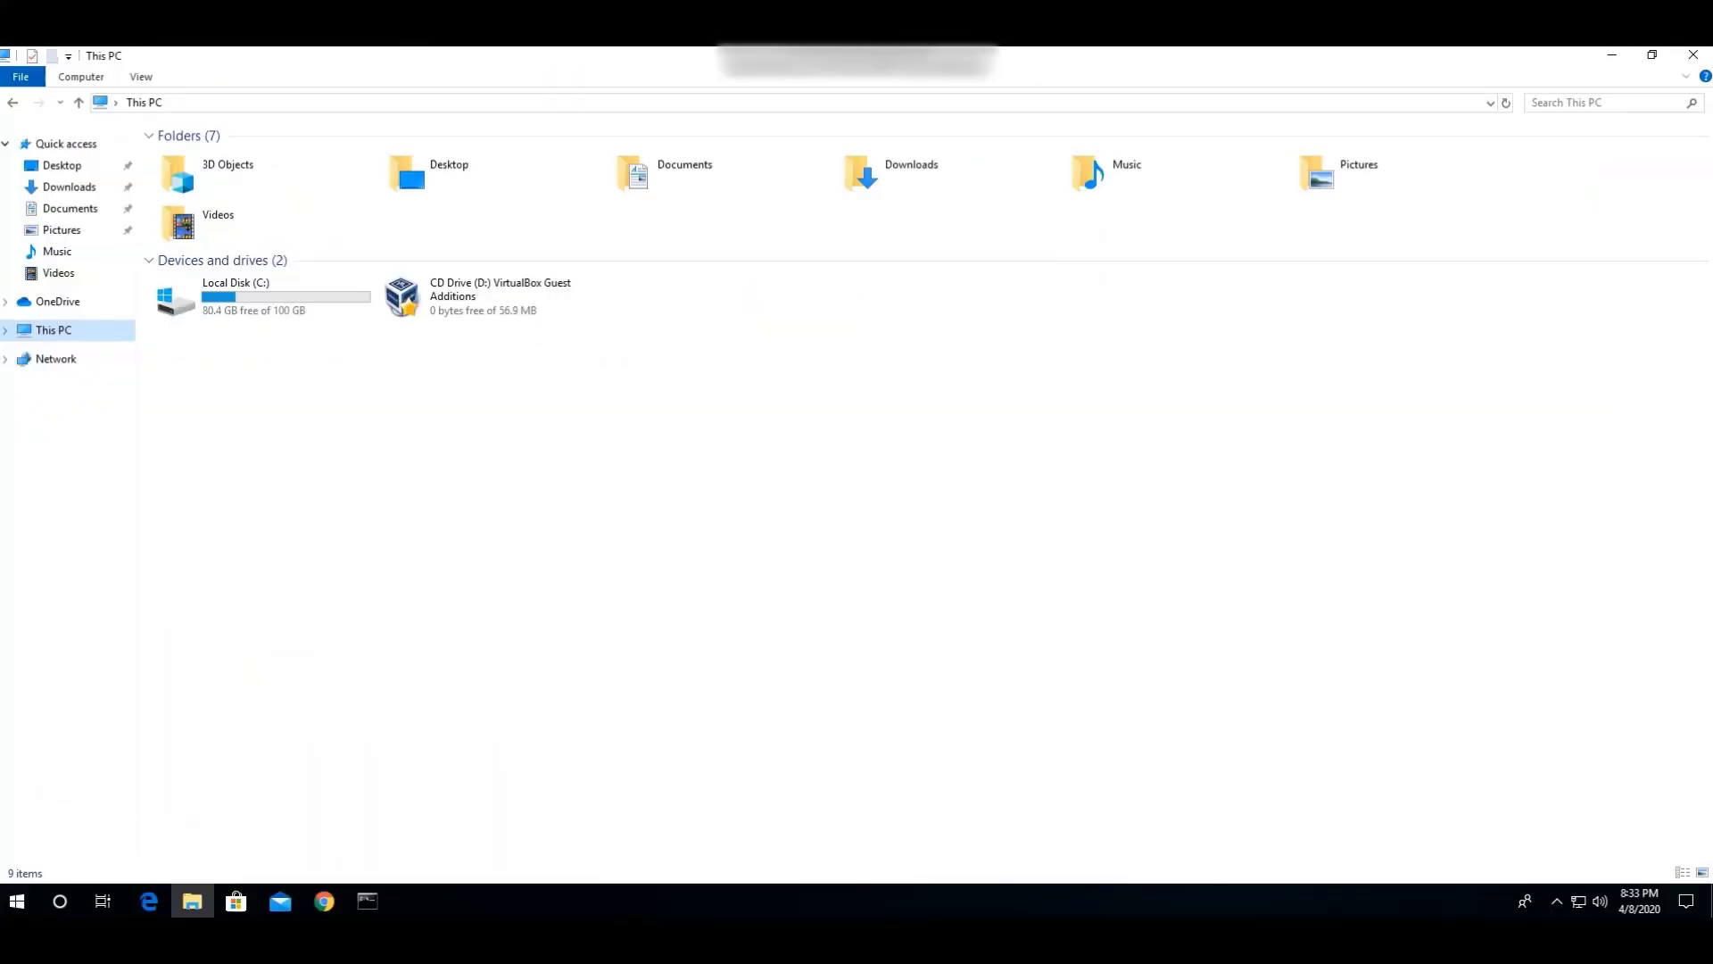
Reopen the Environment Variables window from This PC's advanced system settings and look through the system variables
right_click(84, 331)
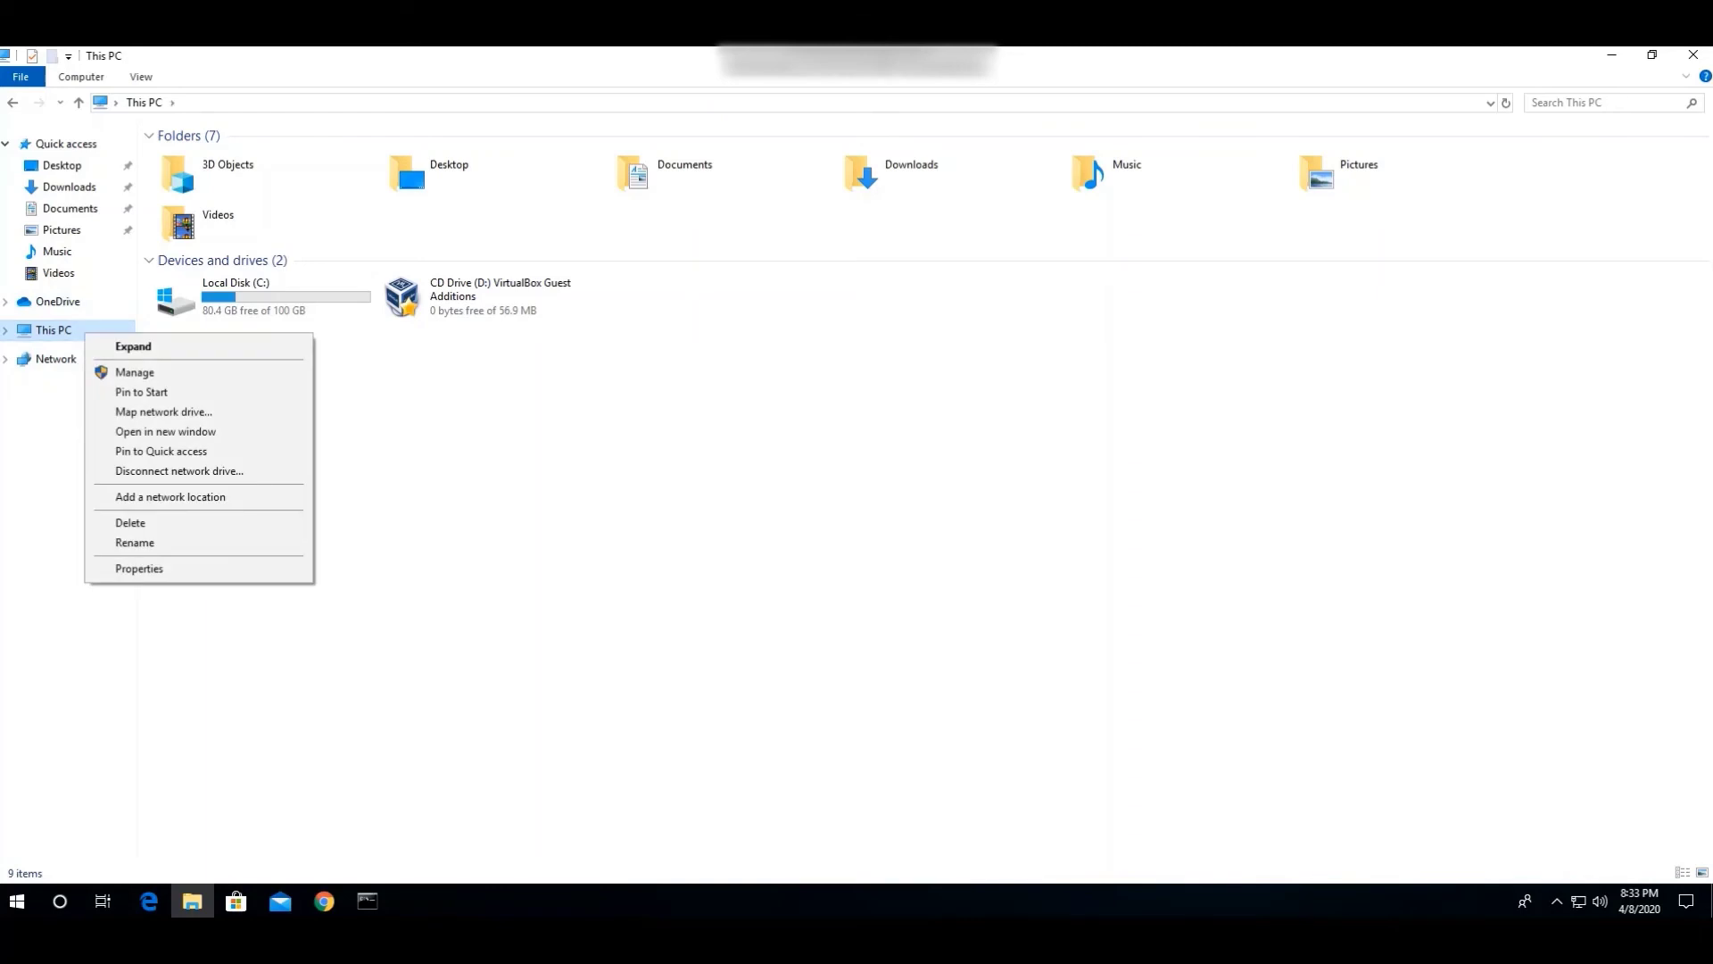
left_click(139, 568)
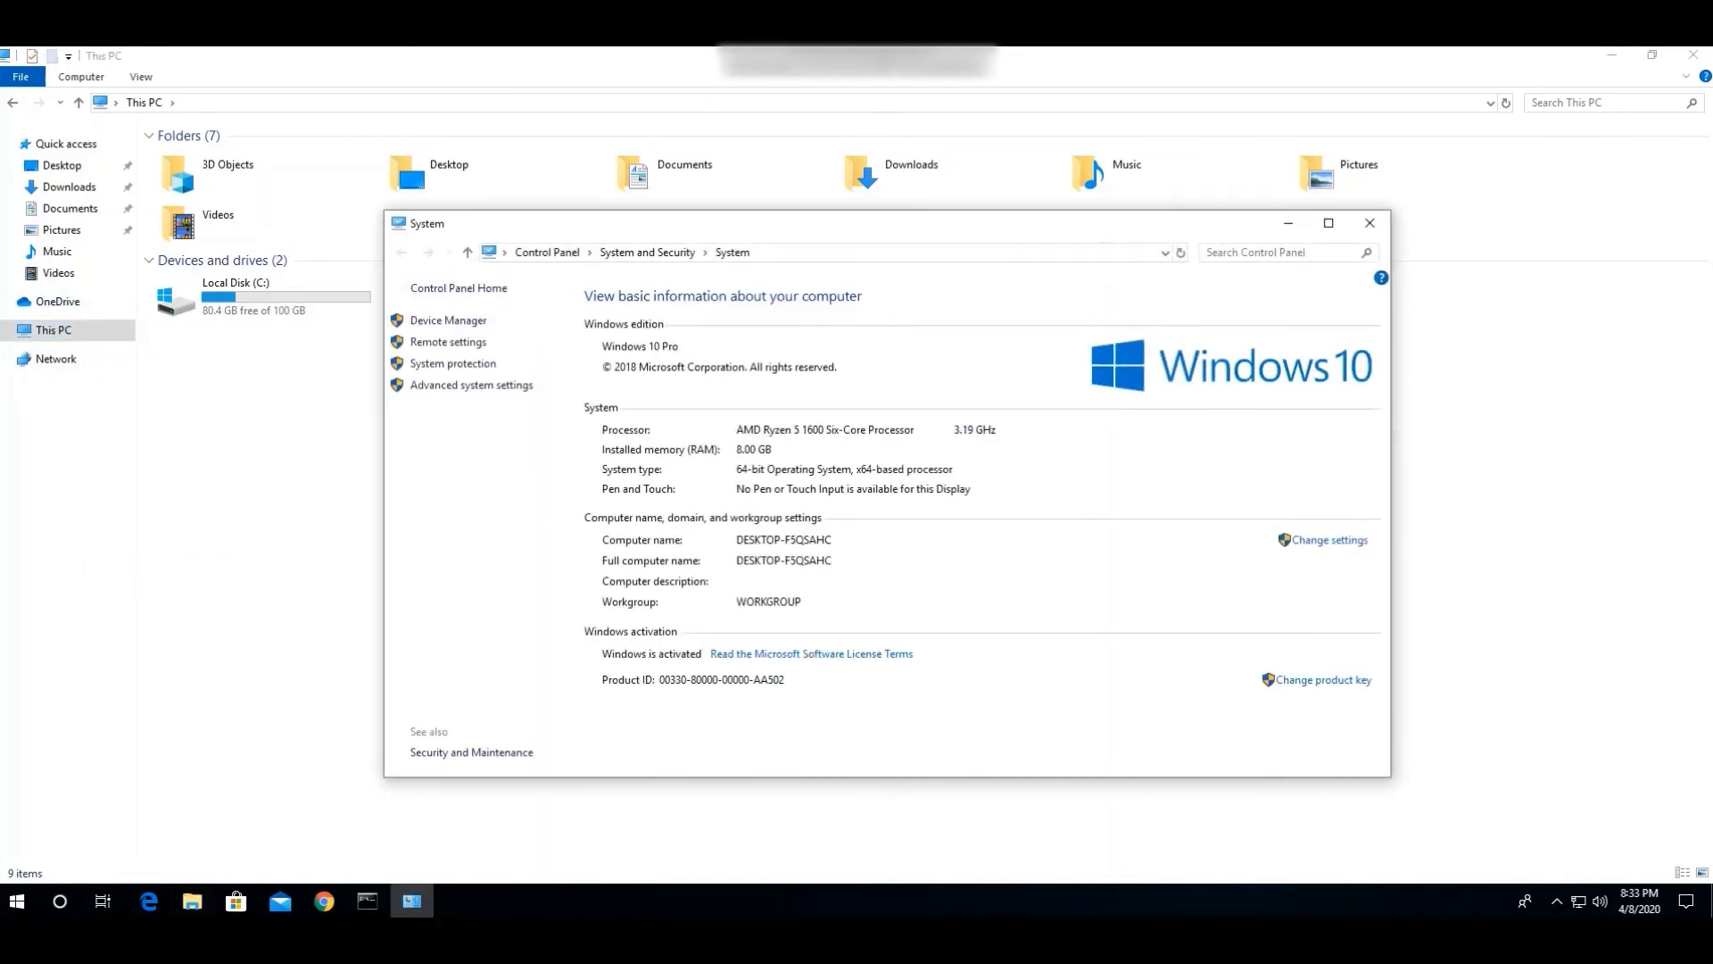
left_click(472, 385)
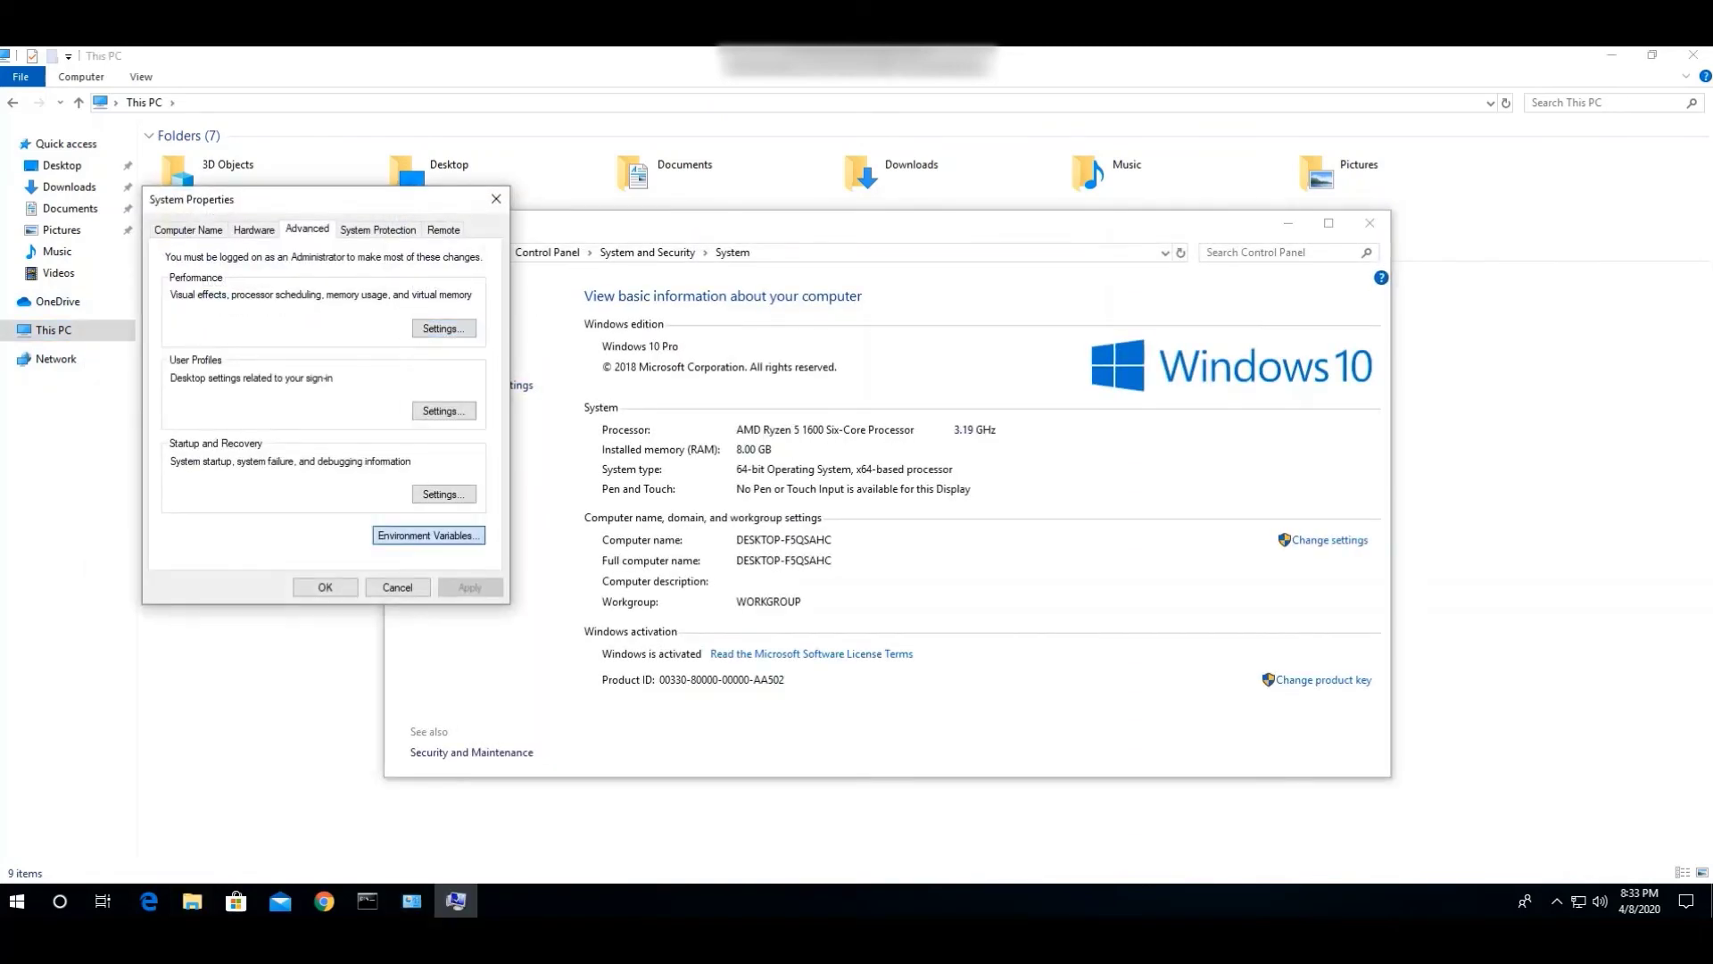
left_click(428, 535)
scroll(855, 562, "down", 1)
scroll(855, 562, "up", 1)
scroll(855, 562, "down", 3)
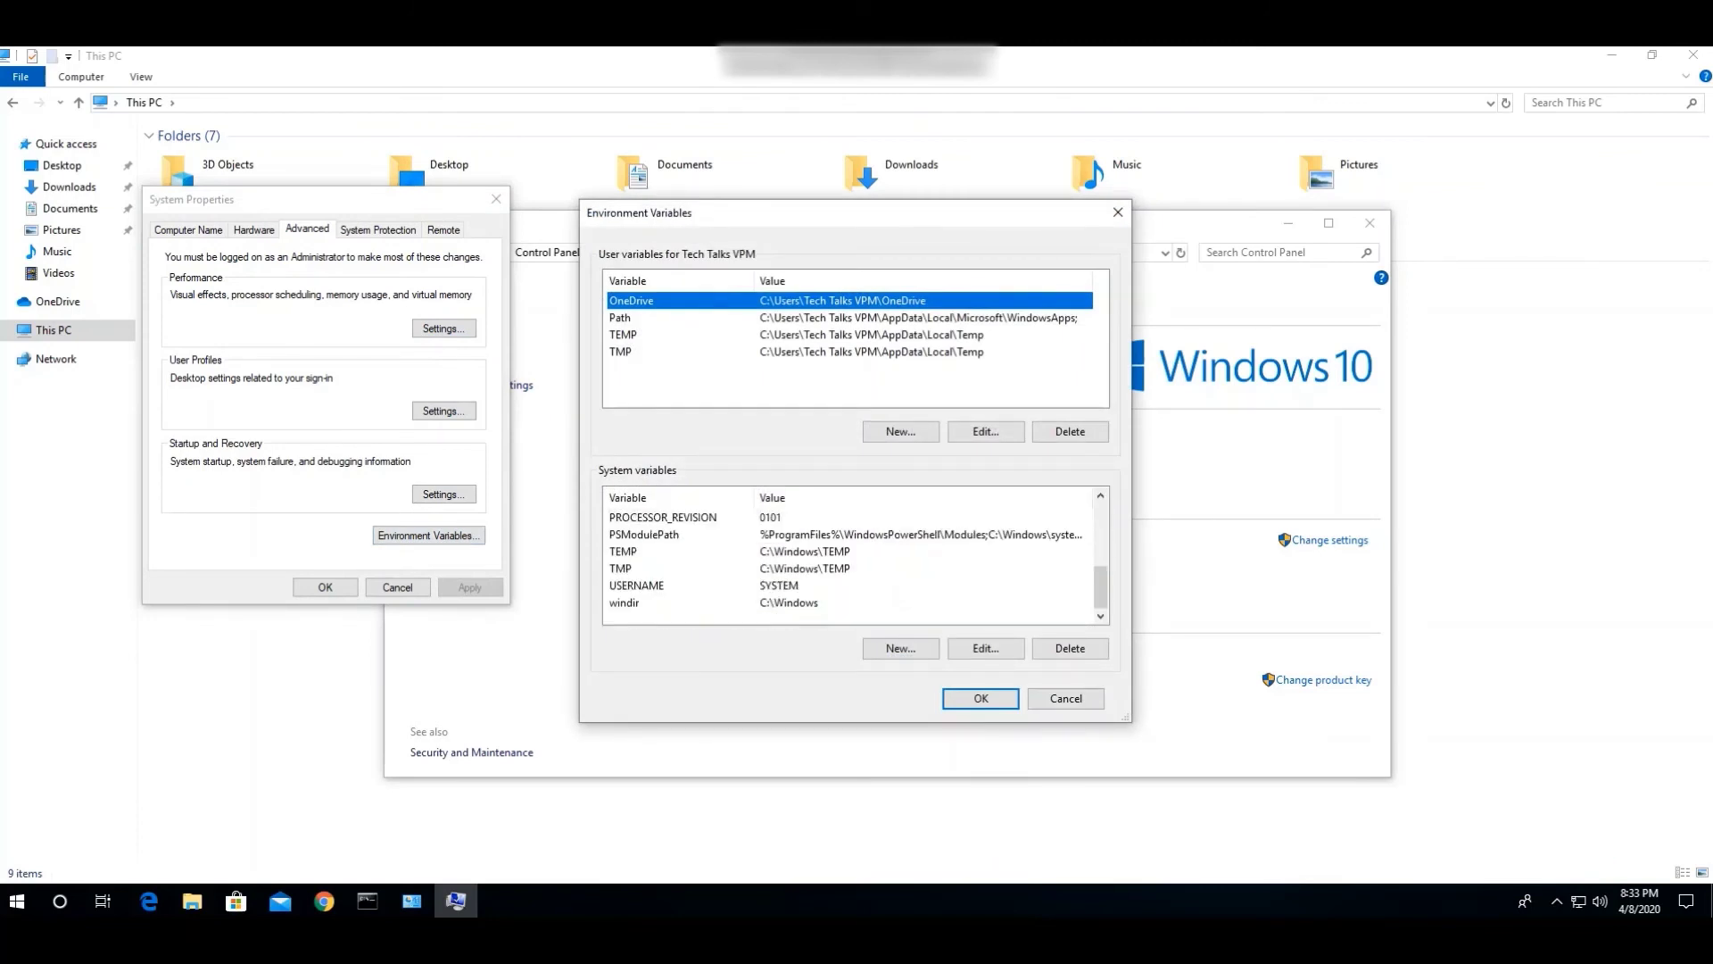
scroll(855, 558, "up", 2)
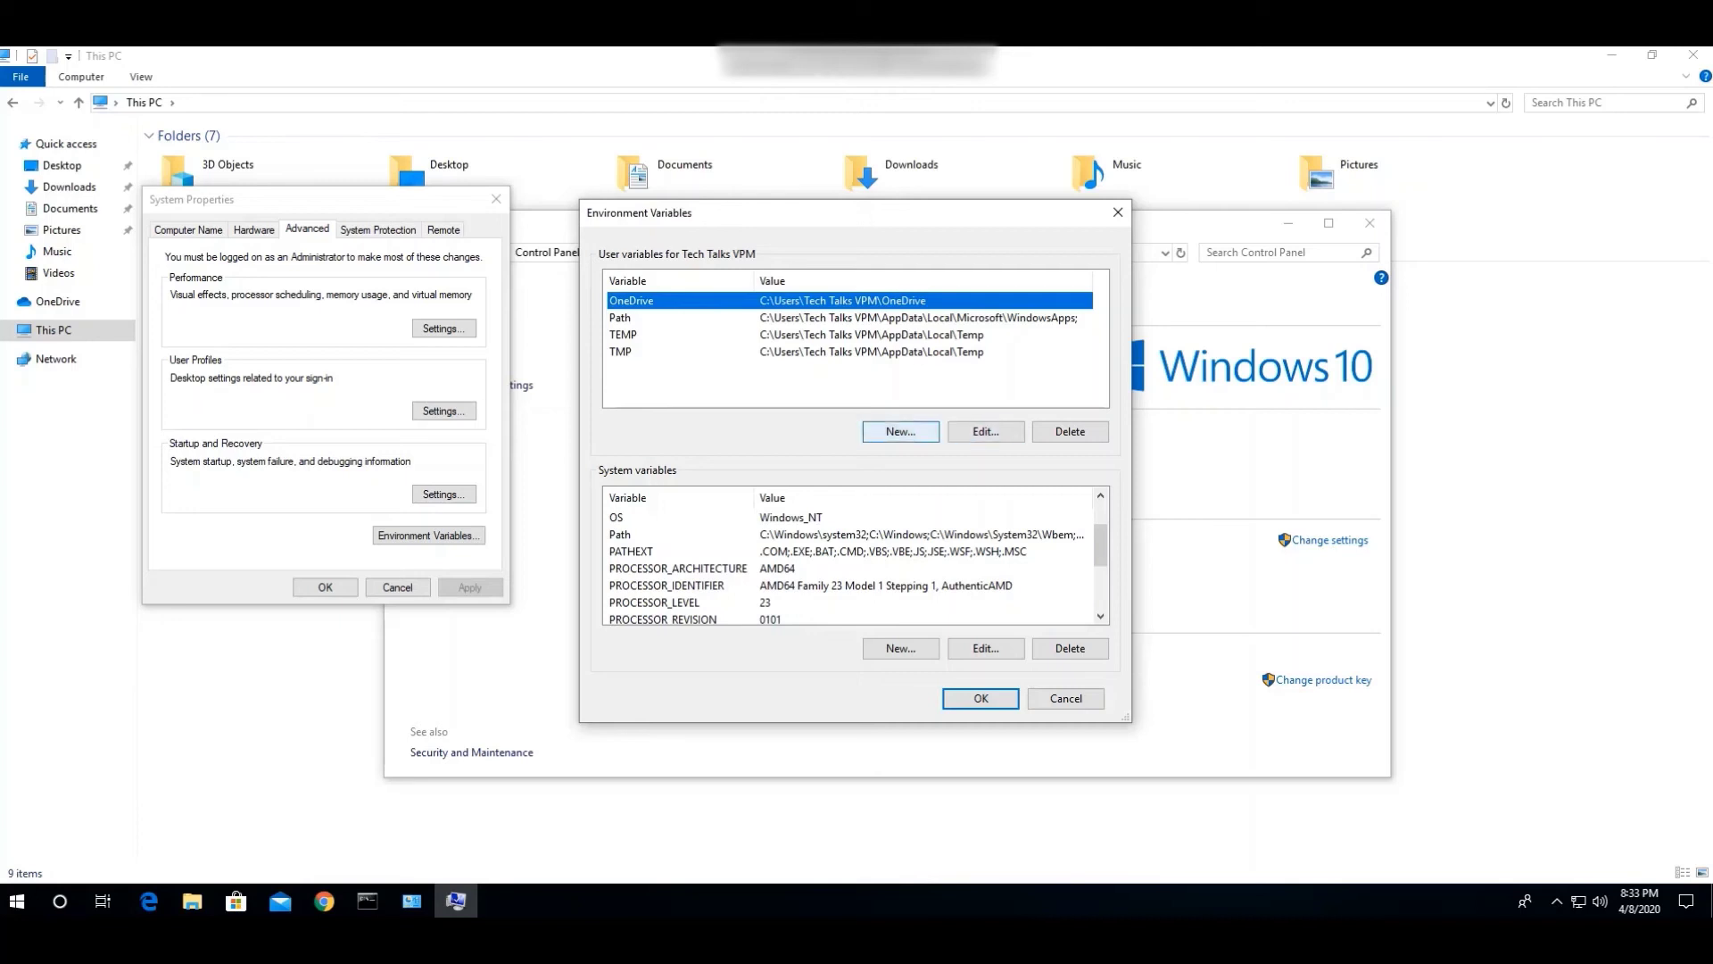
Start a new user variable named JAVA_HOME with the value C:\Program Files\Java\jdk-14\bin
left_click(900, 431)
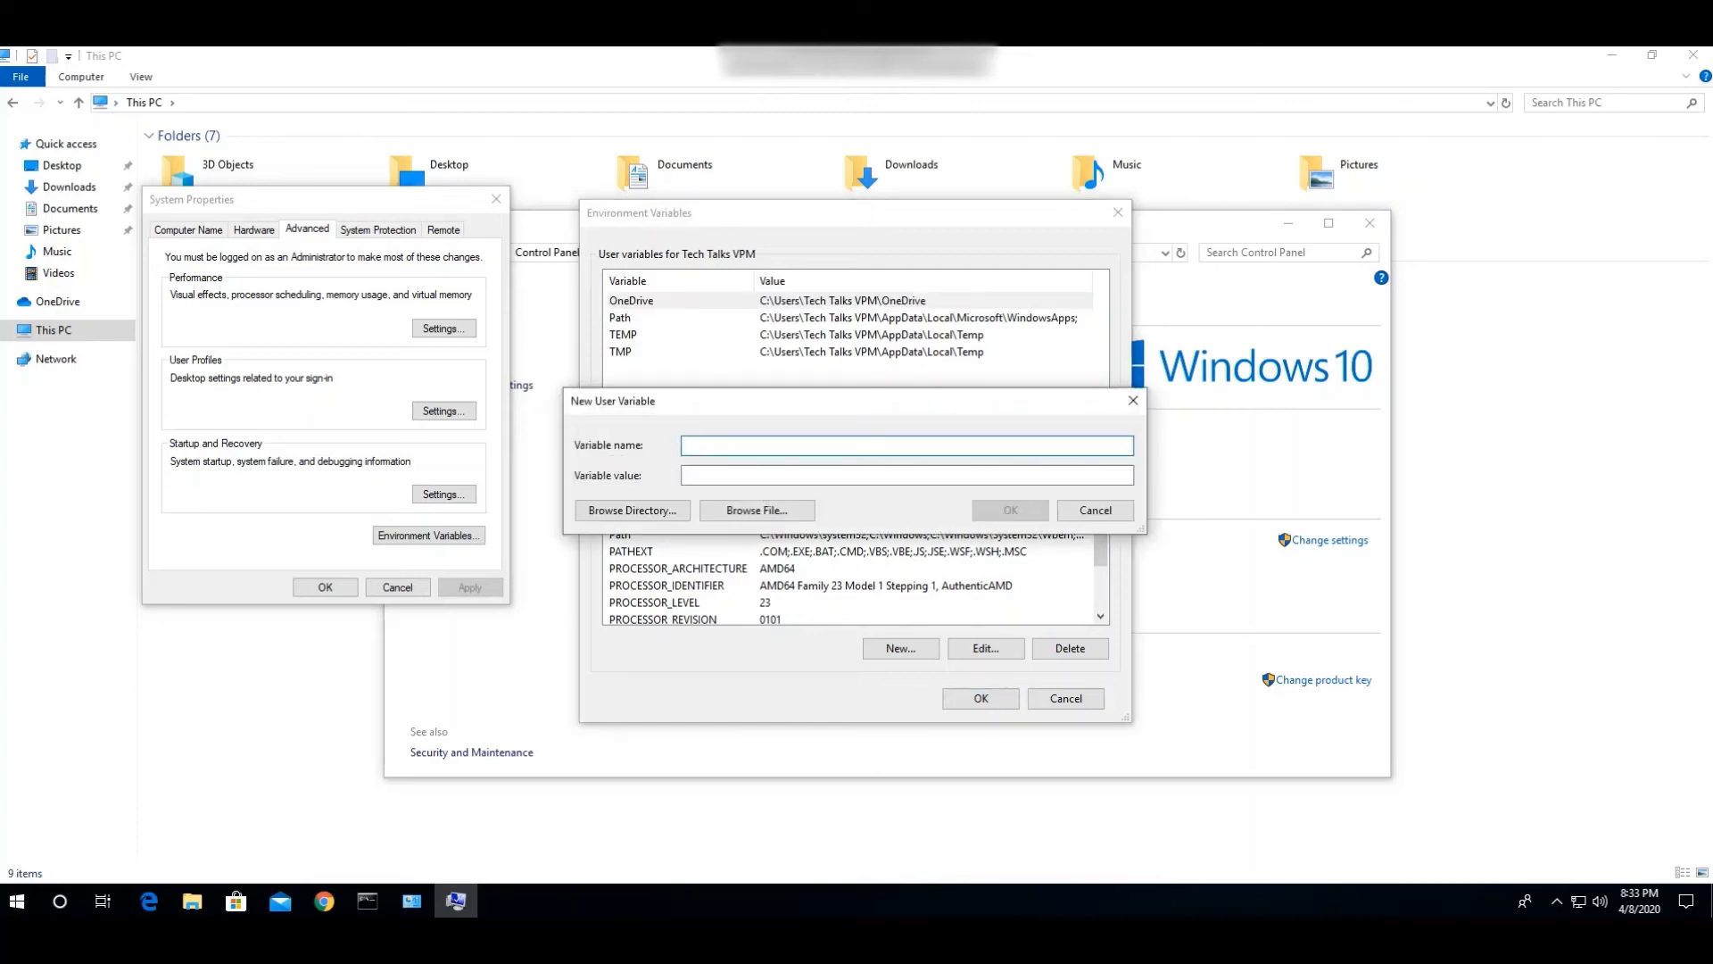
type("JAVA_HOME")
left_click(906, 475)
type("C:\\Program Files\\Java\\jdk-14\\bin")
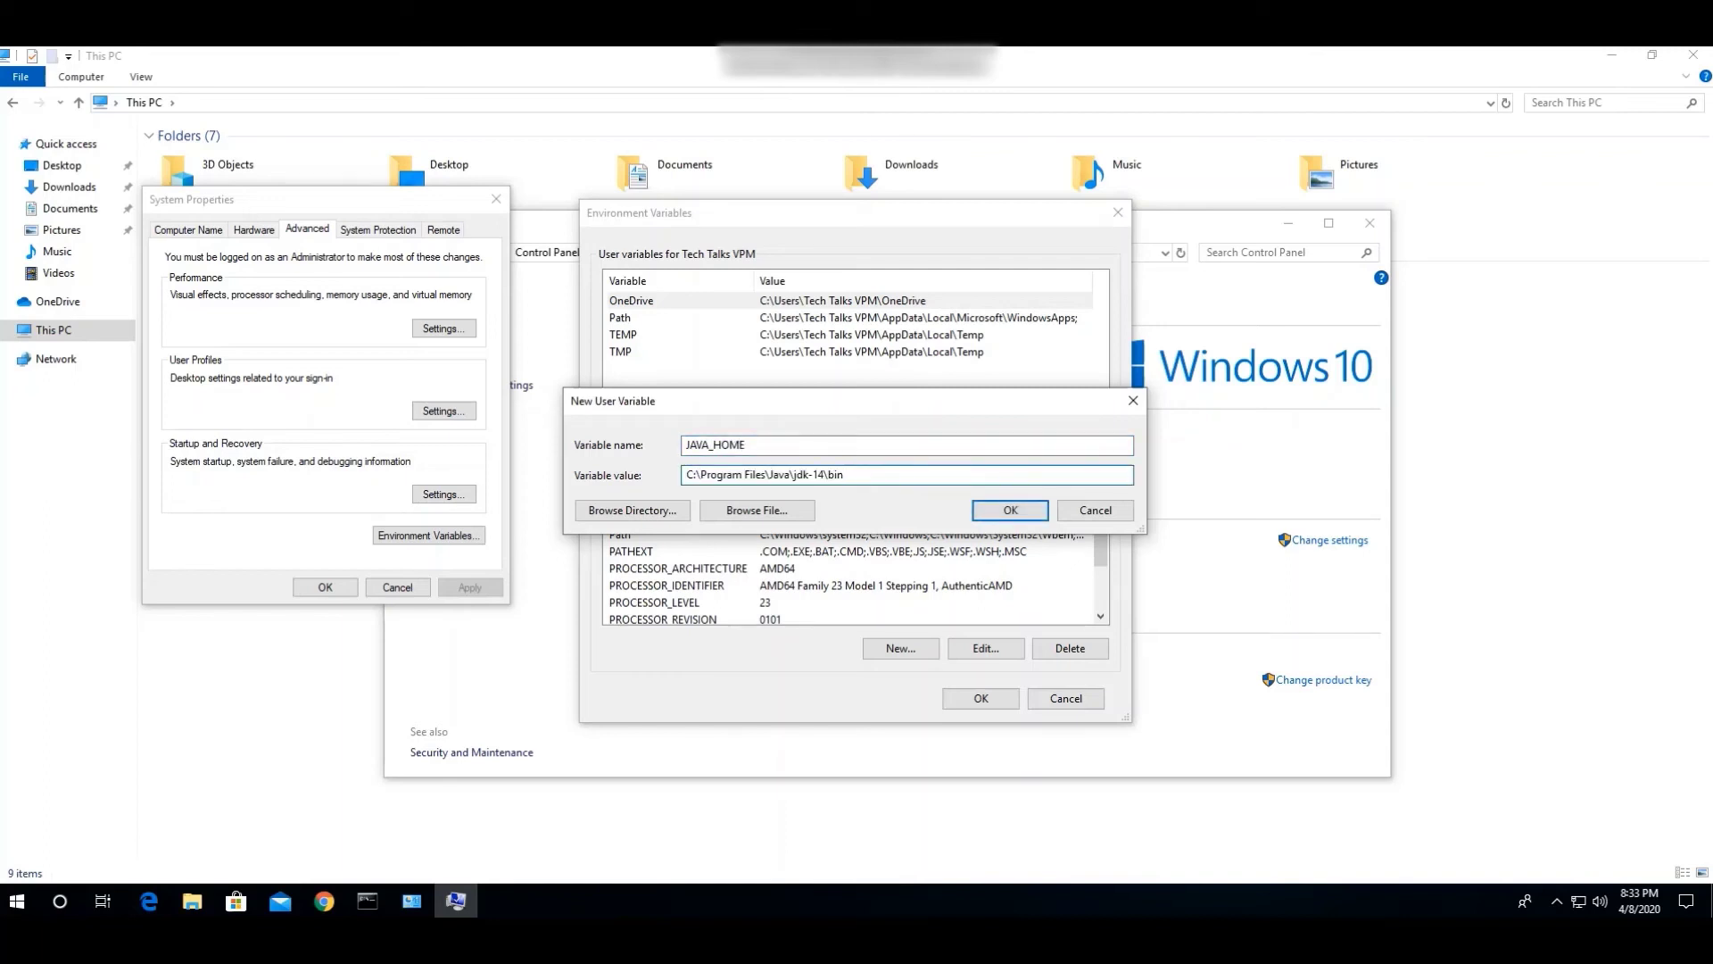
Remove \bin from the JAVA_HOME value so that it reads C:\Program Files\Java\jdk-14
left_click_drag(846, 475, 685, 474)
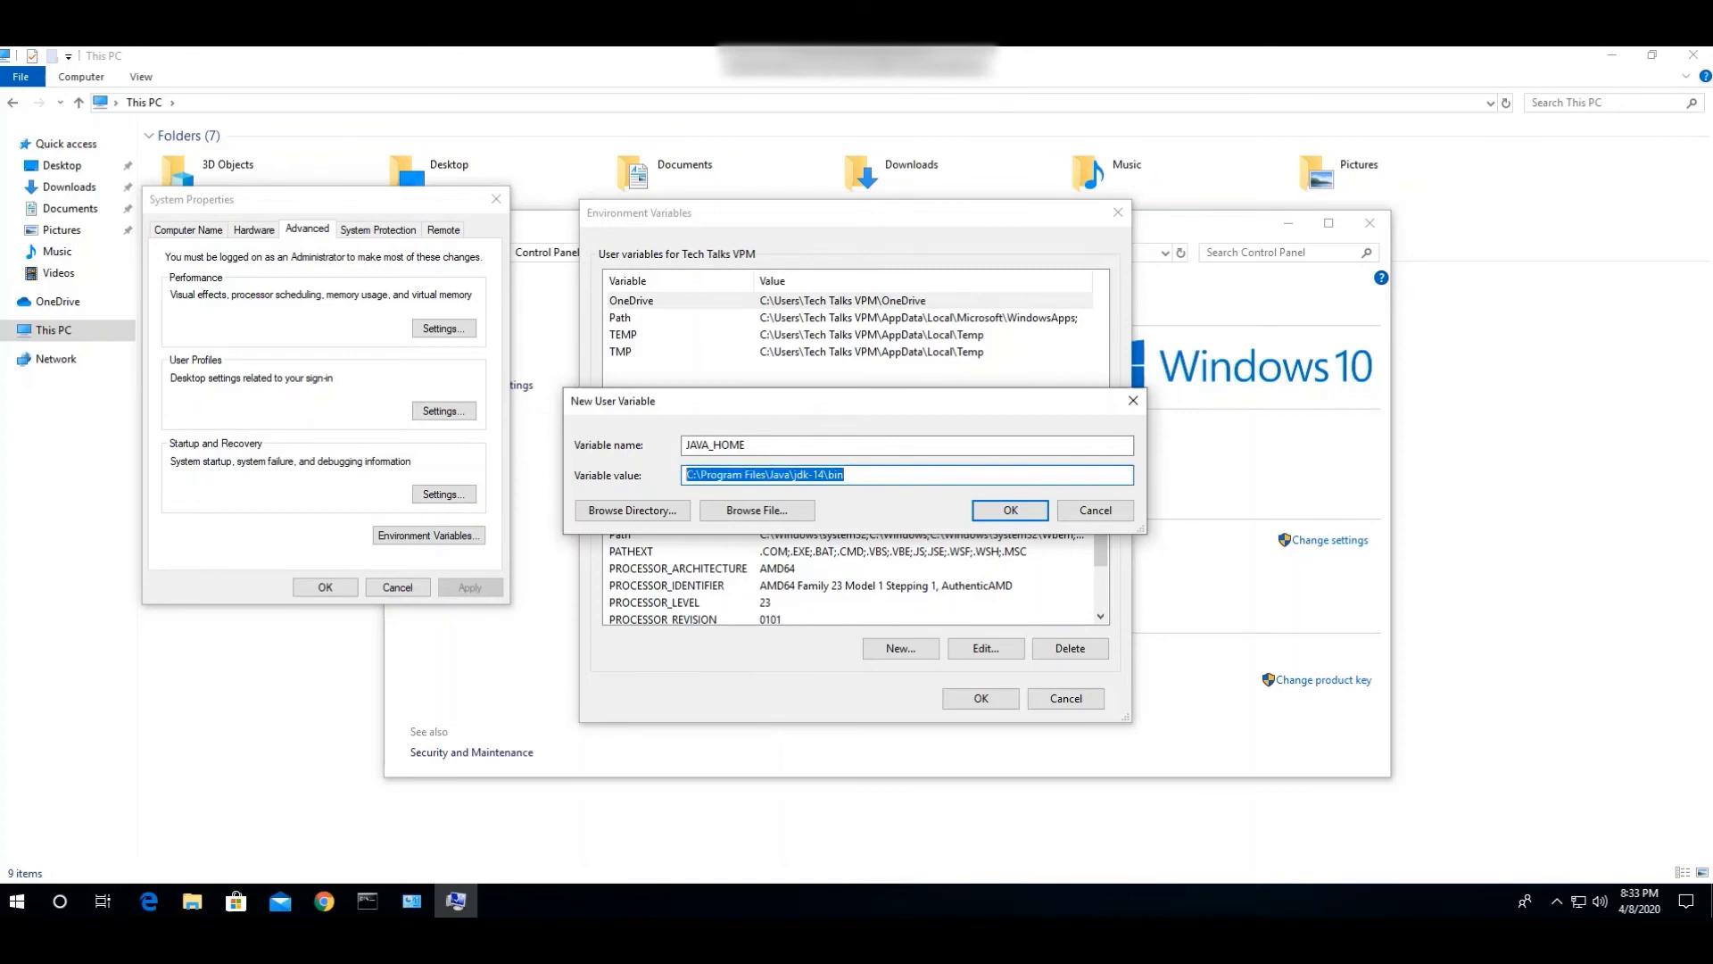
left_click(844, 474)
key("BackSpace")
key("BackSpace")
key("BackSpace")
key("BackSpace")
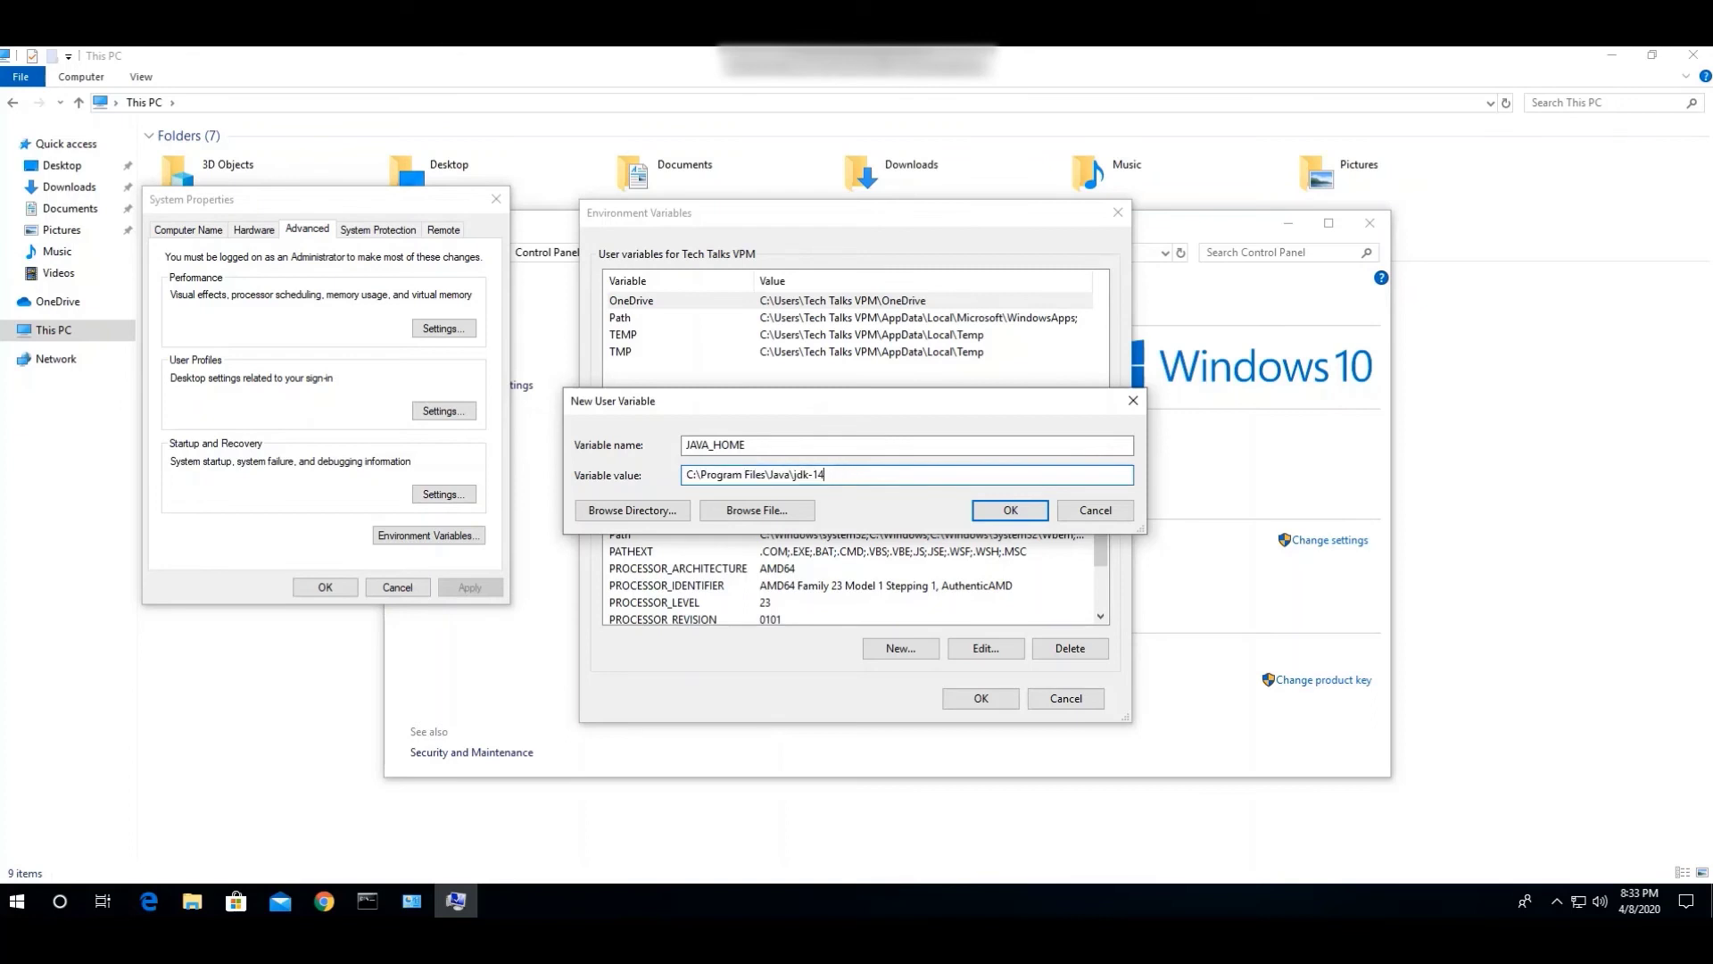
left_click_drag(826, 475, 685, 475)
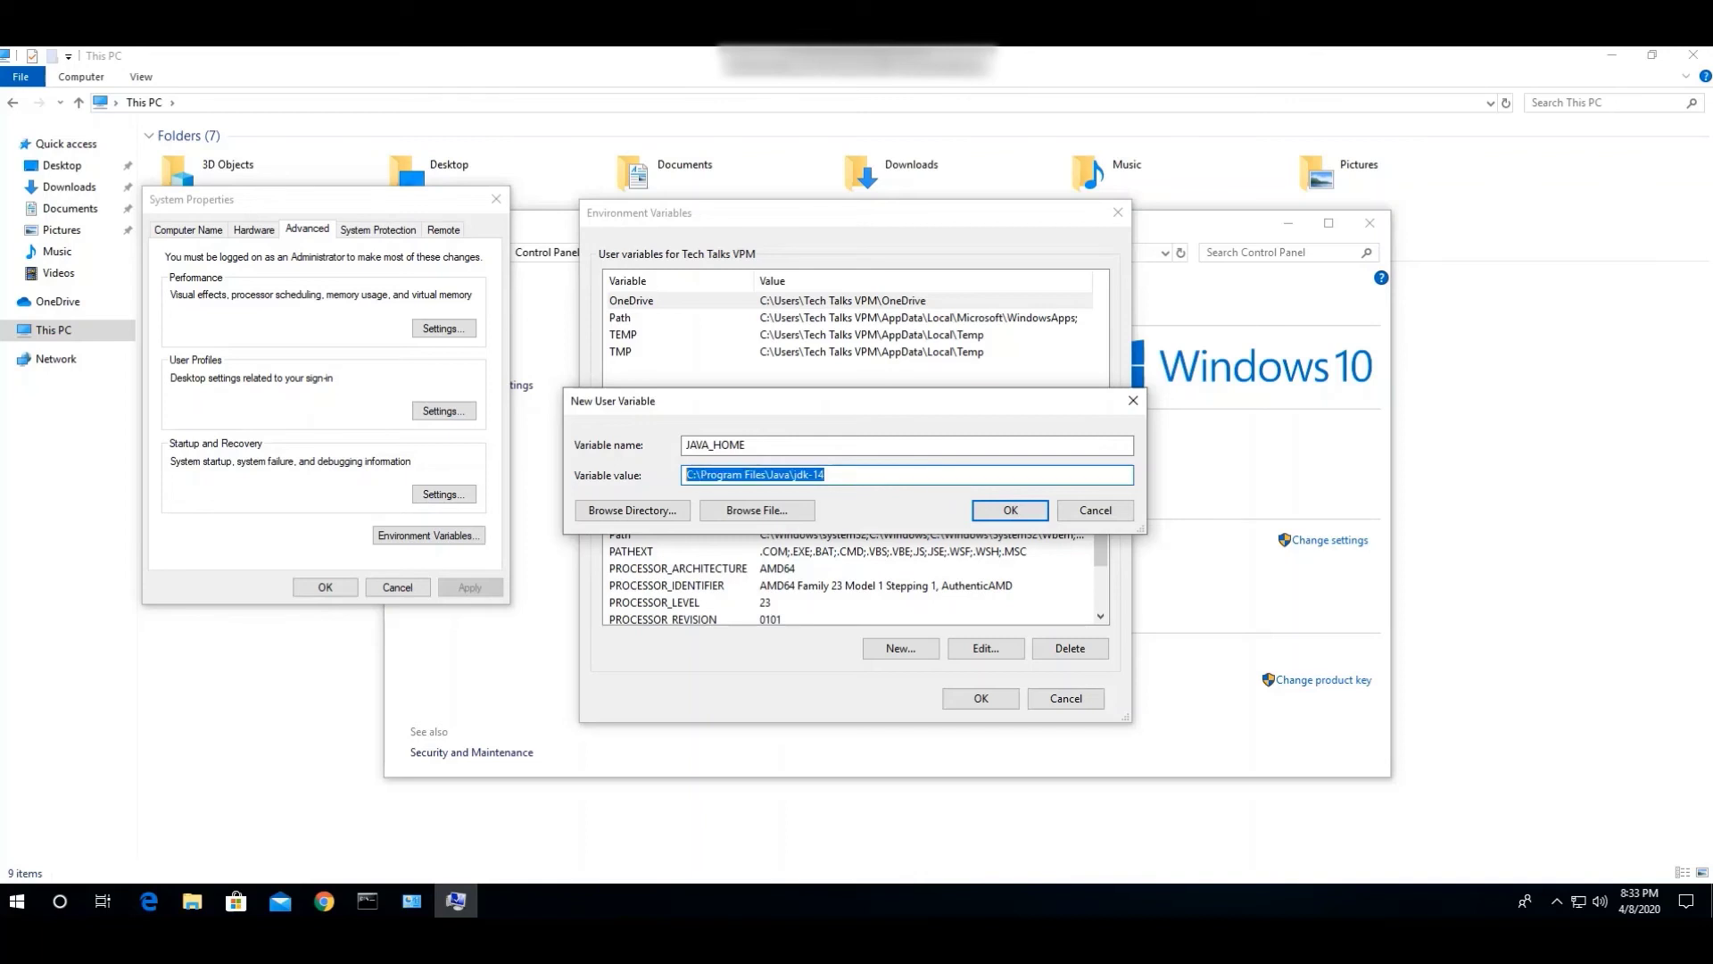
left_click(824, 475)
key("shift+Tab")
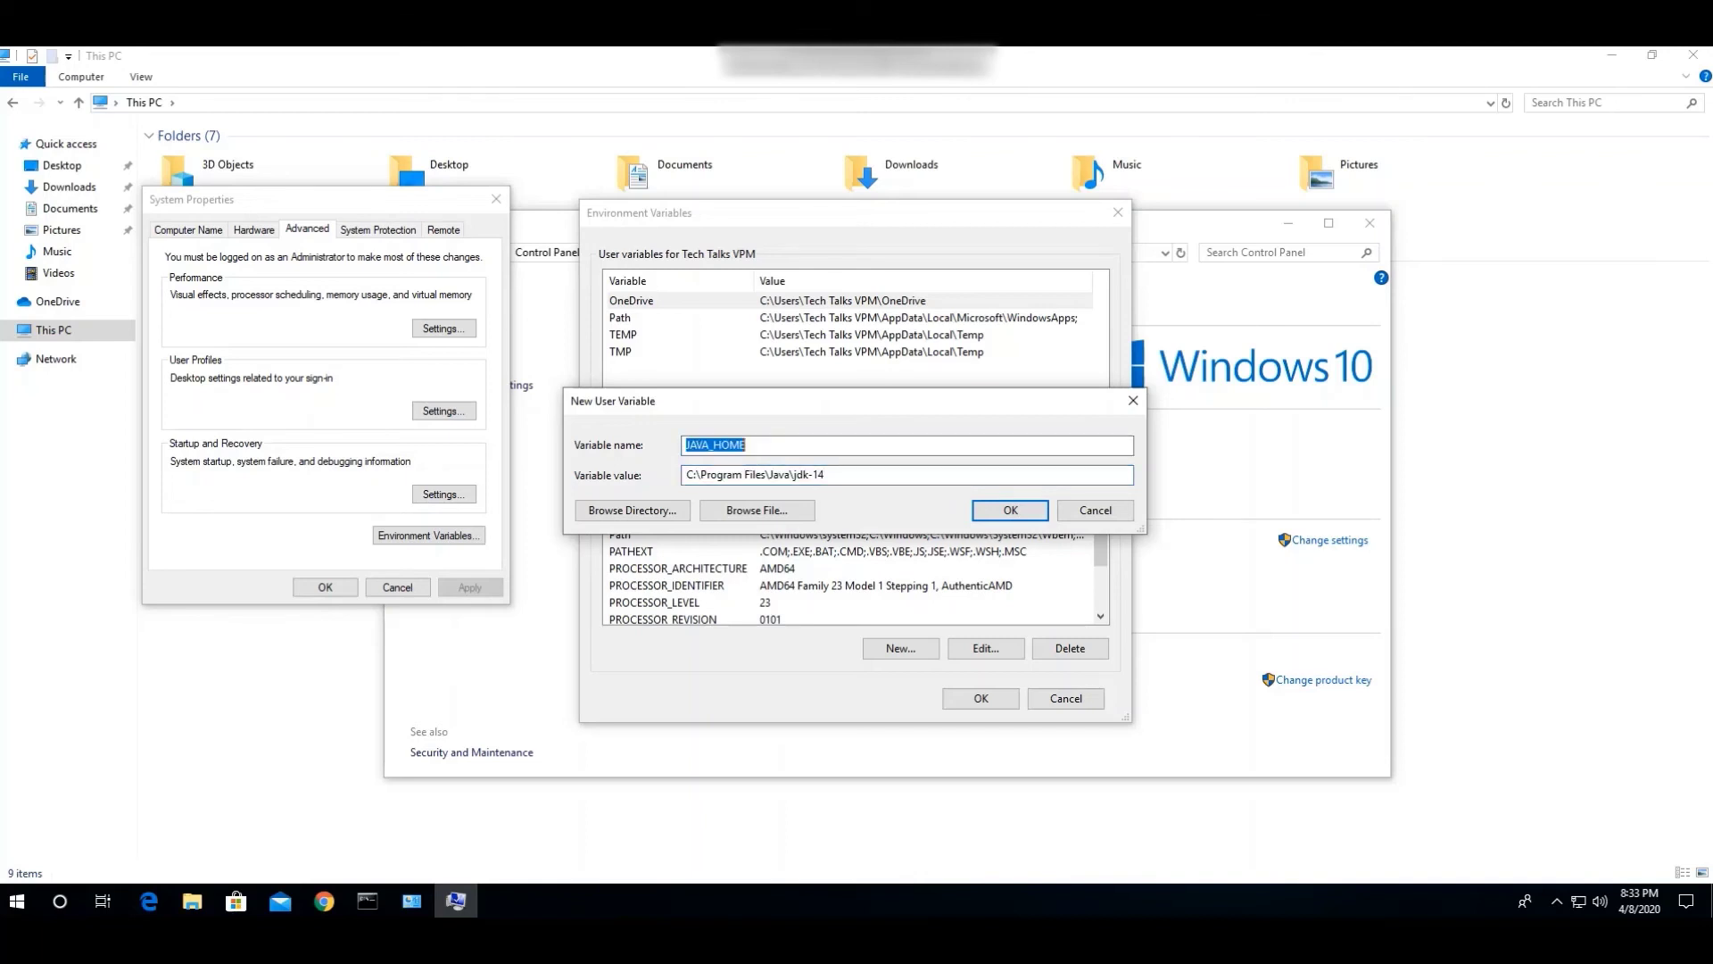
left_click(824, 474)
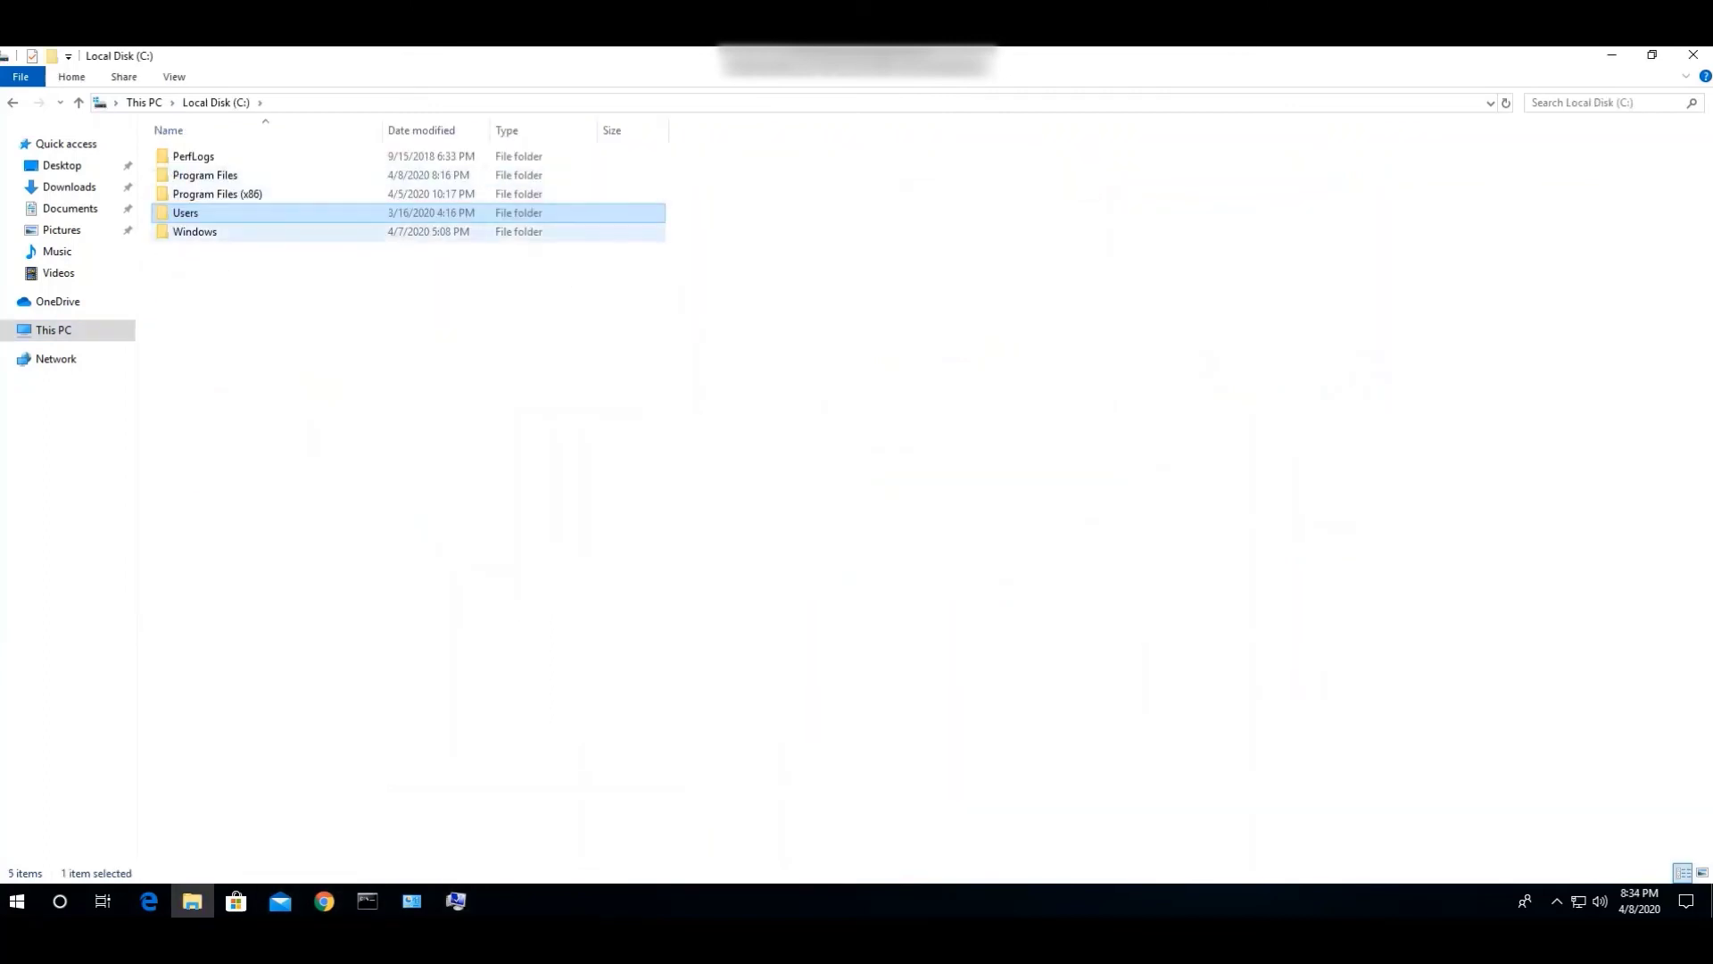
Check the full path of the jdk-14 folder under Program Files\Java in File Explorer, and return to the New User Variable dialog
left_click(205, 174)
double_click(206, 175)
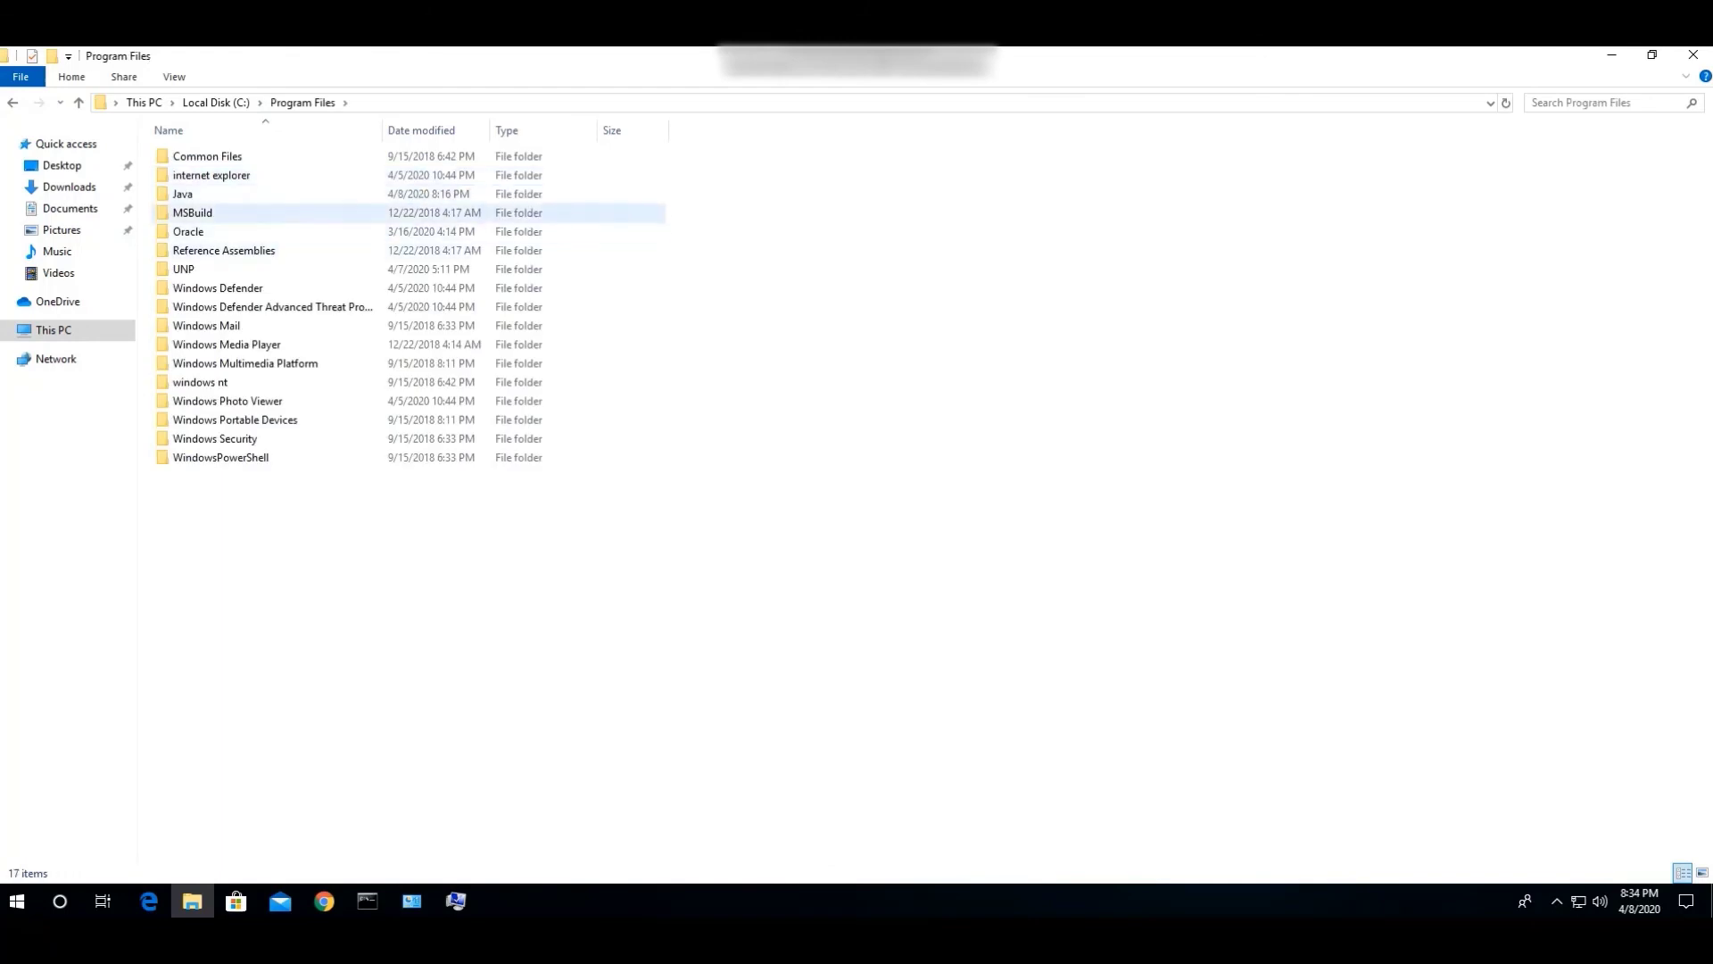
double_click(187, 194)
key("Return")
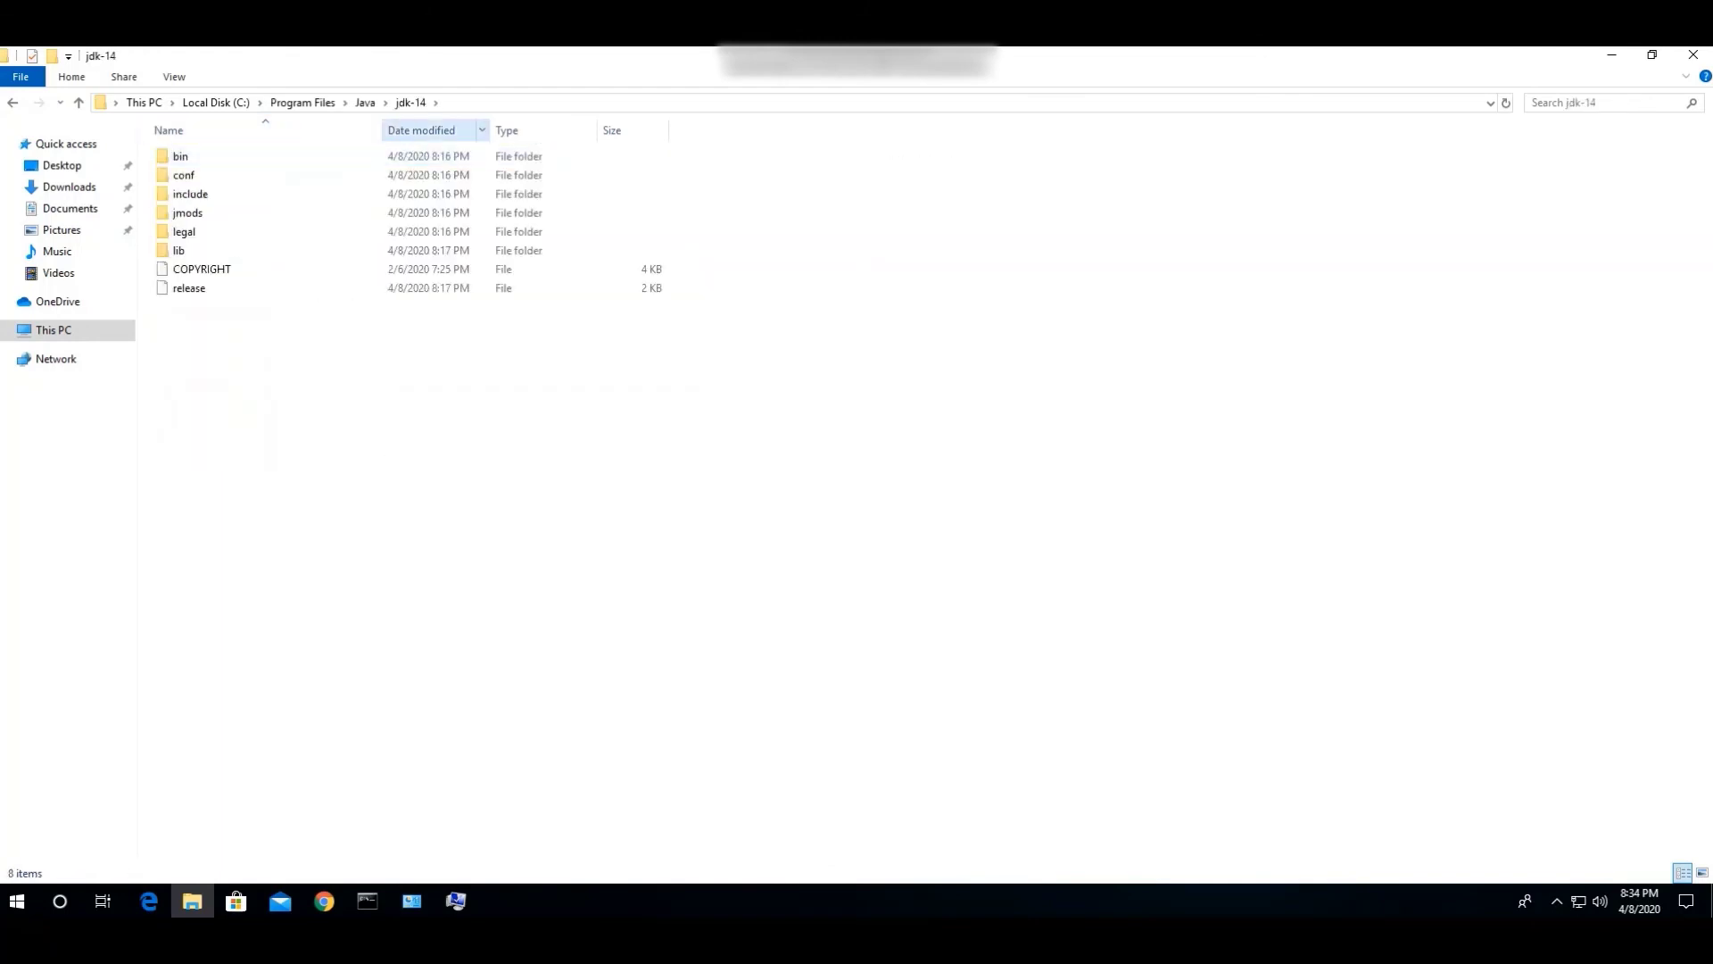
left_click(803, 103)
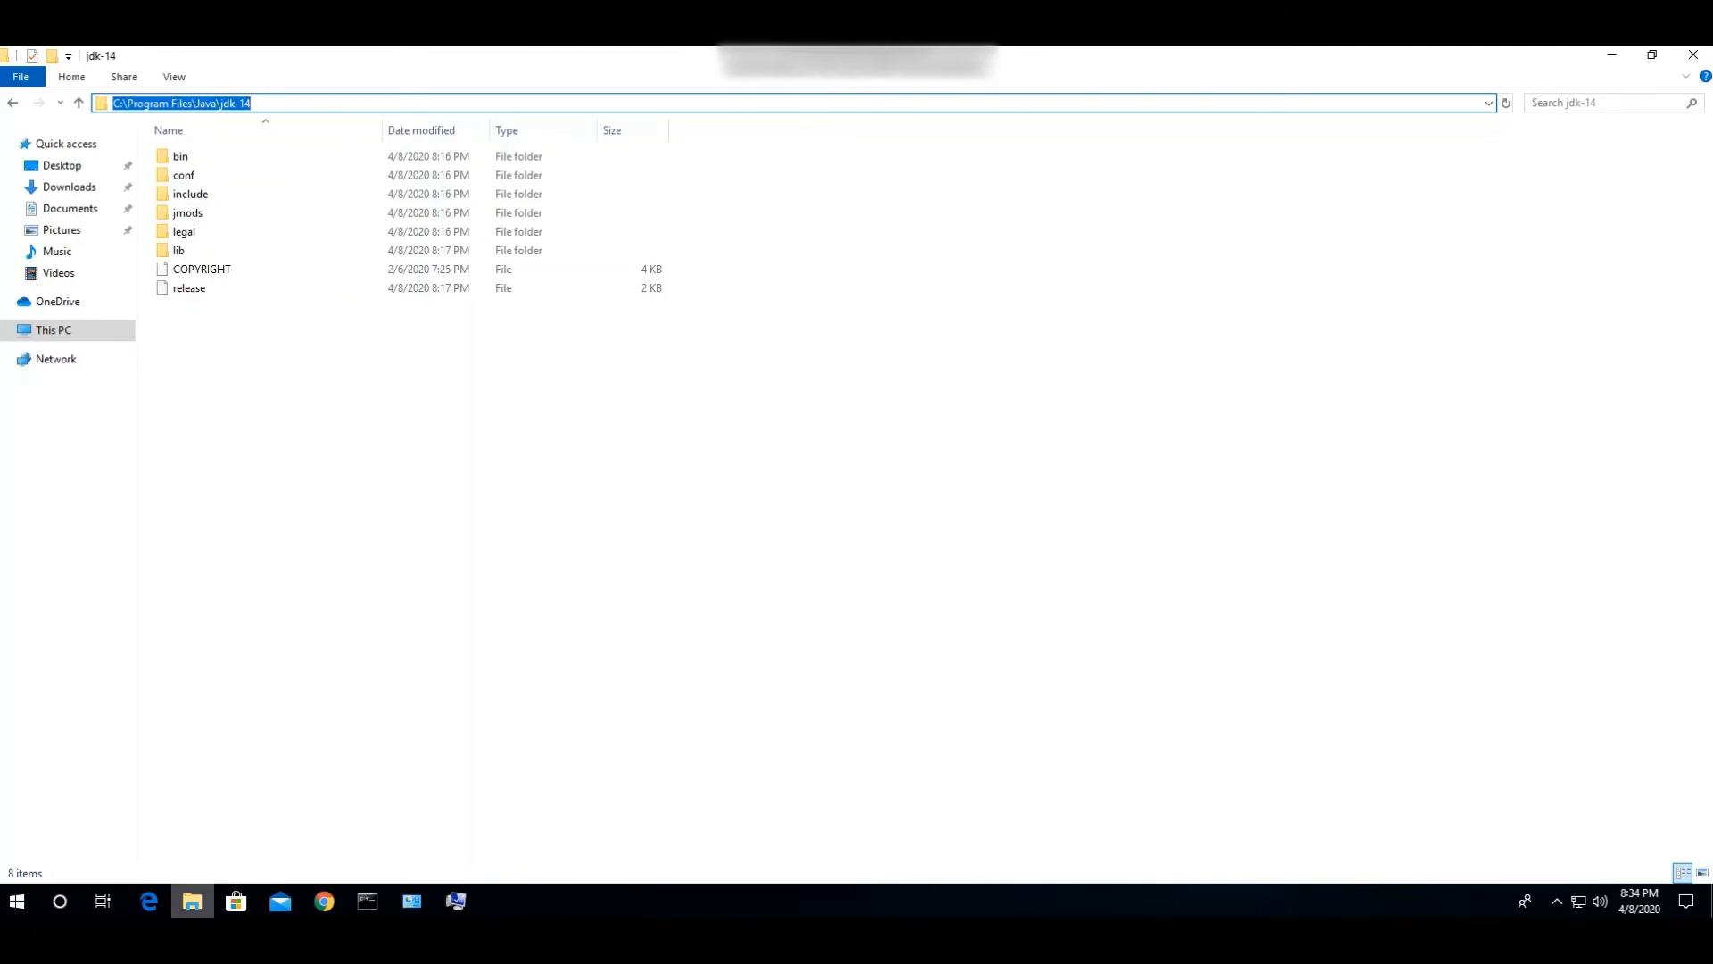
left_click(455, 901)
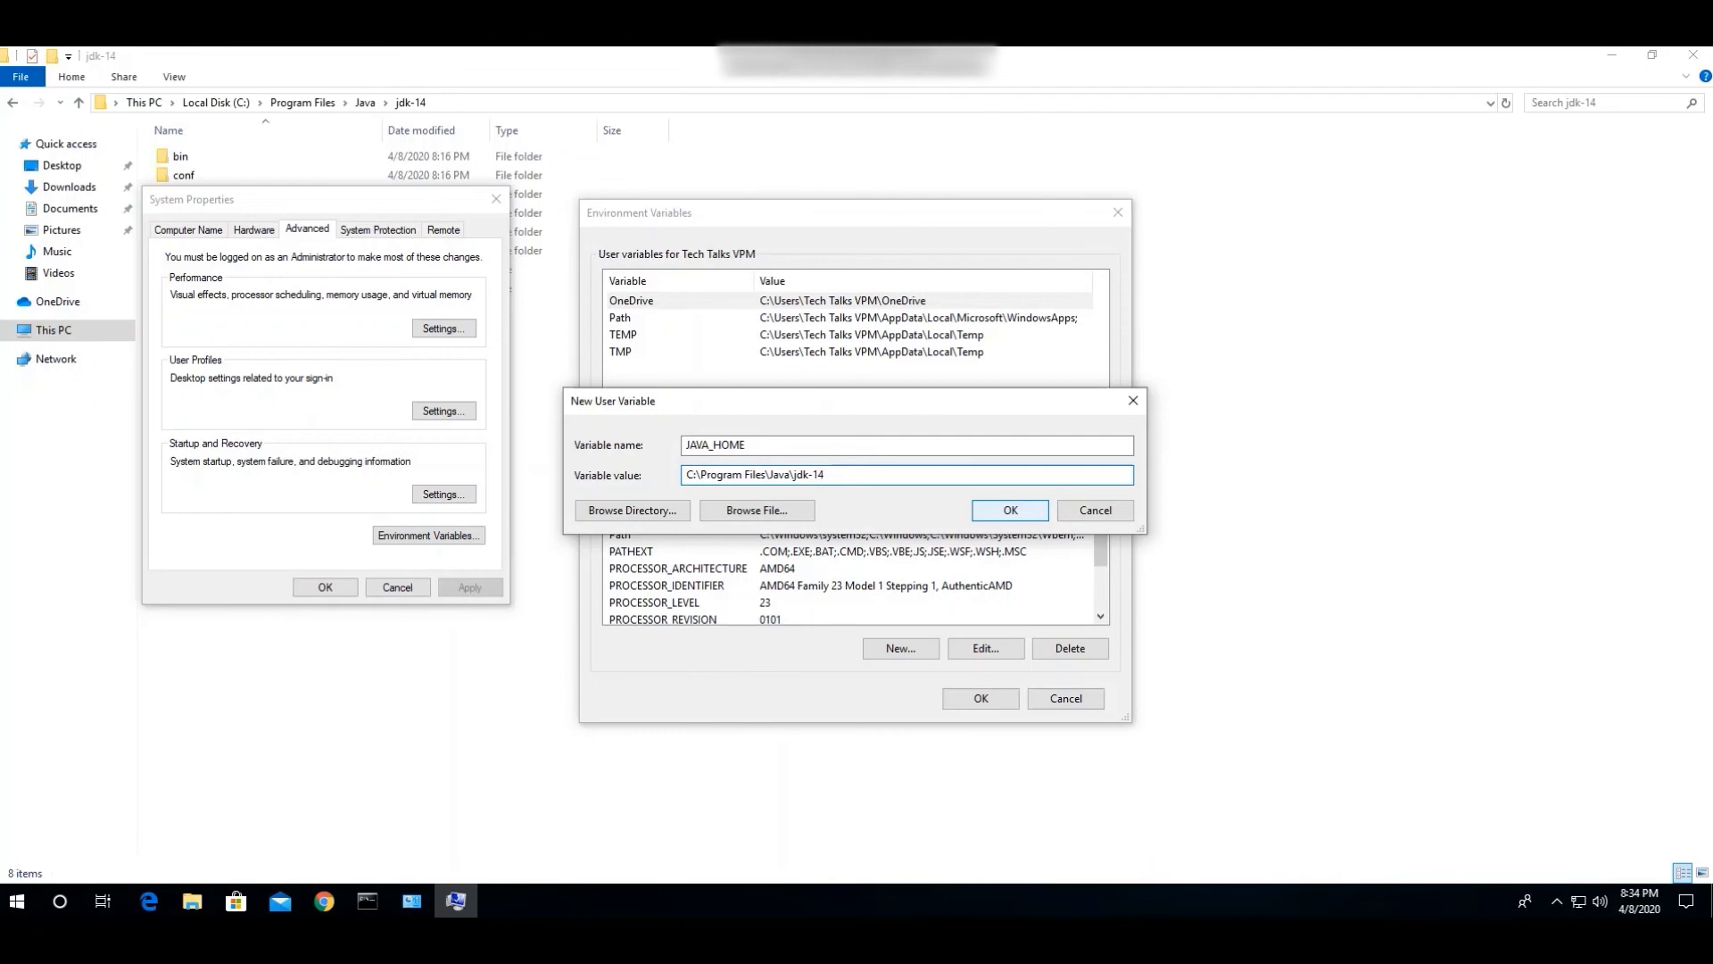
Save the new JAVA_HOME user variable and close the Environment Variables and System Properties dialogs with the changes accepted
left_click(1010, 510)
scroll(853, 557, "down", 2)
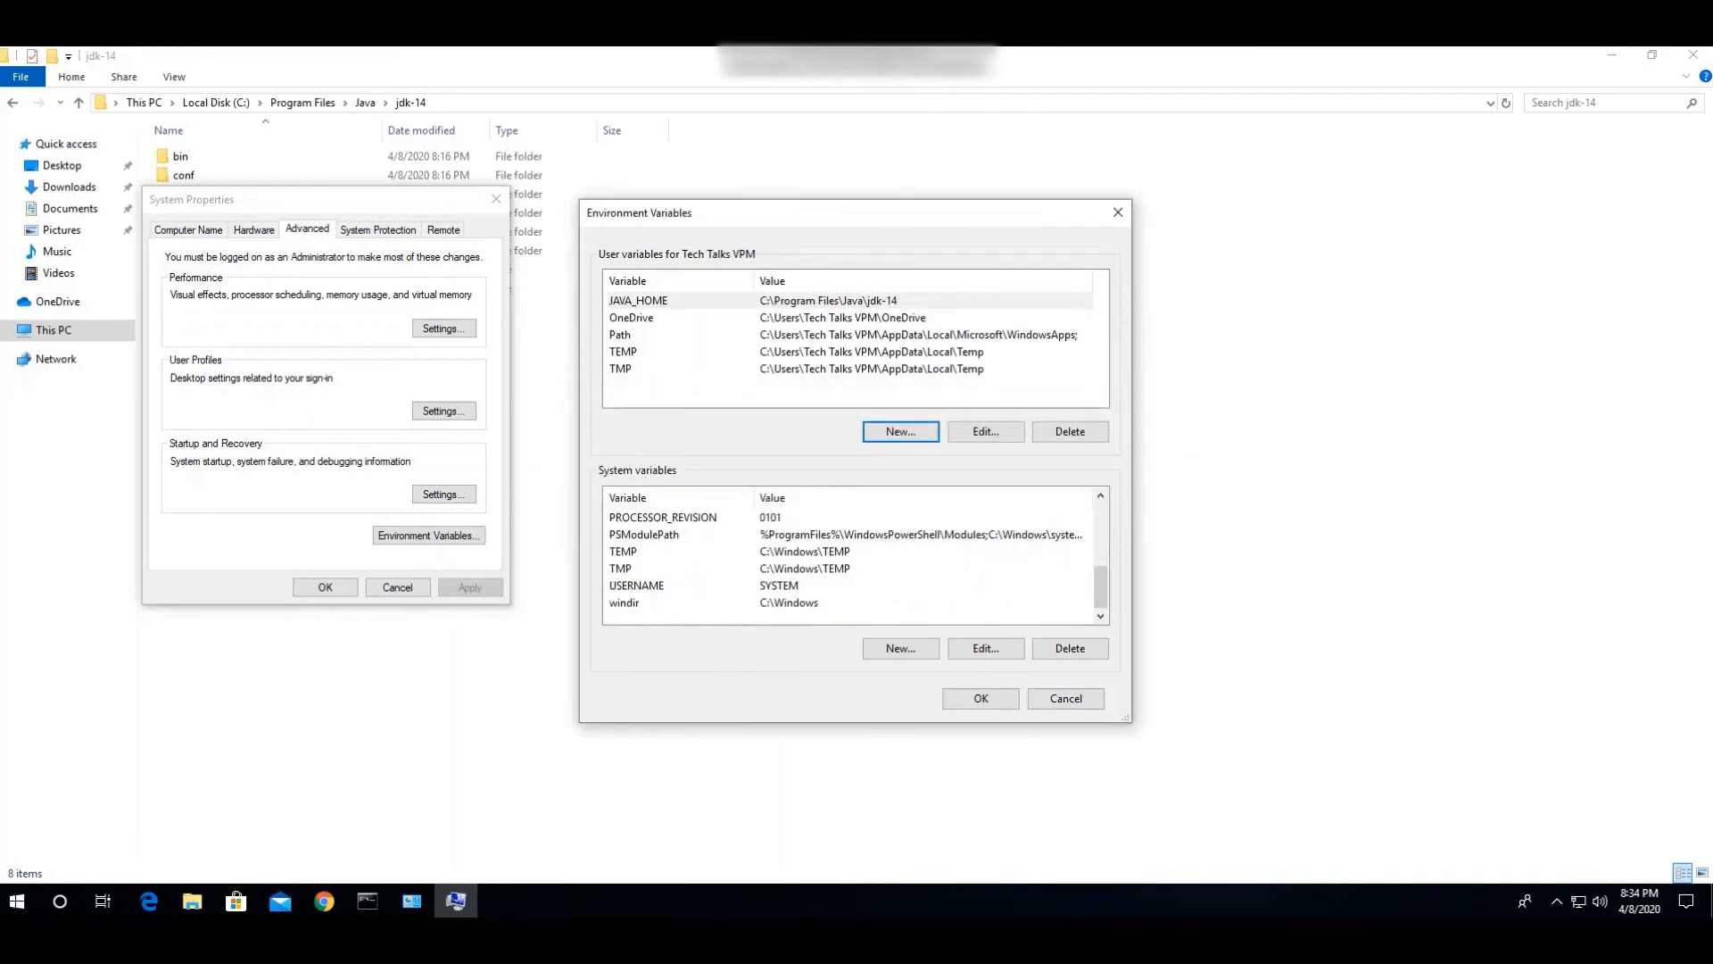
key("shift+Tab")
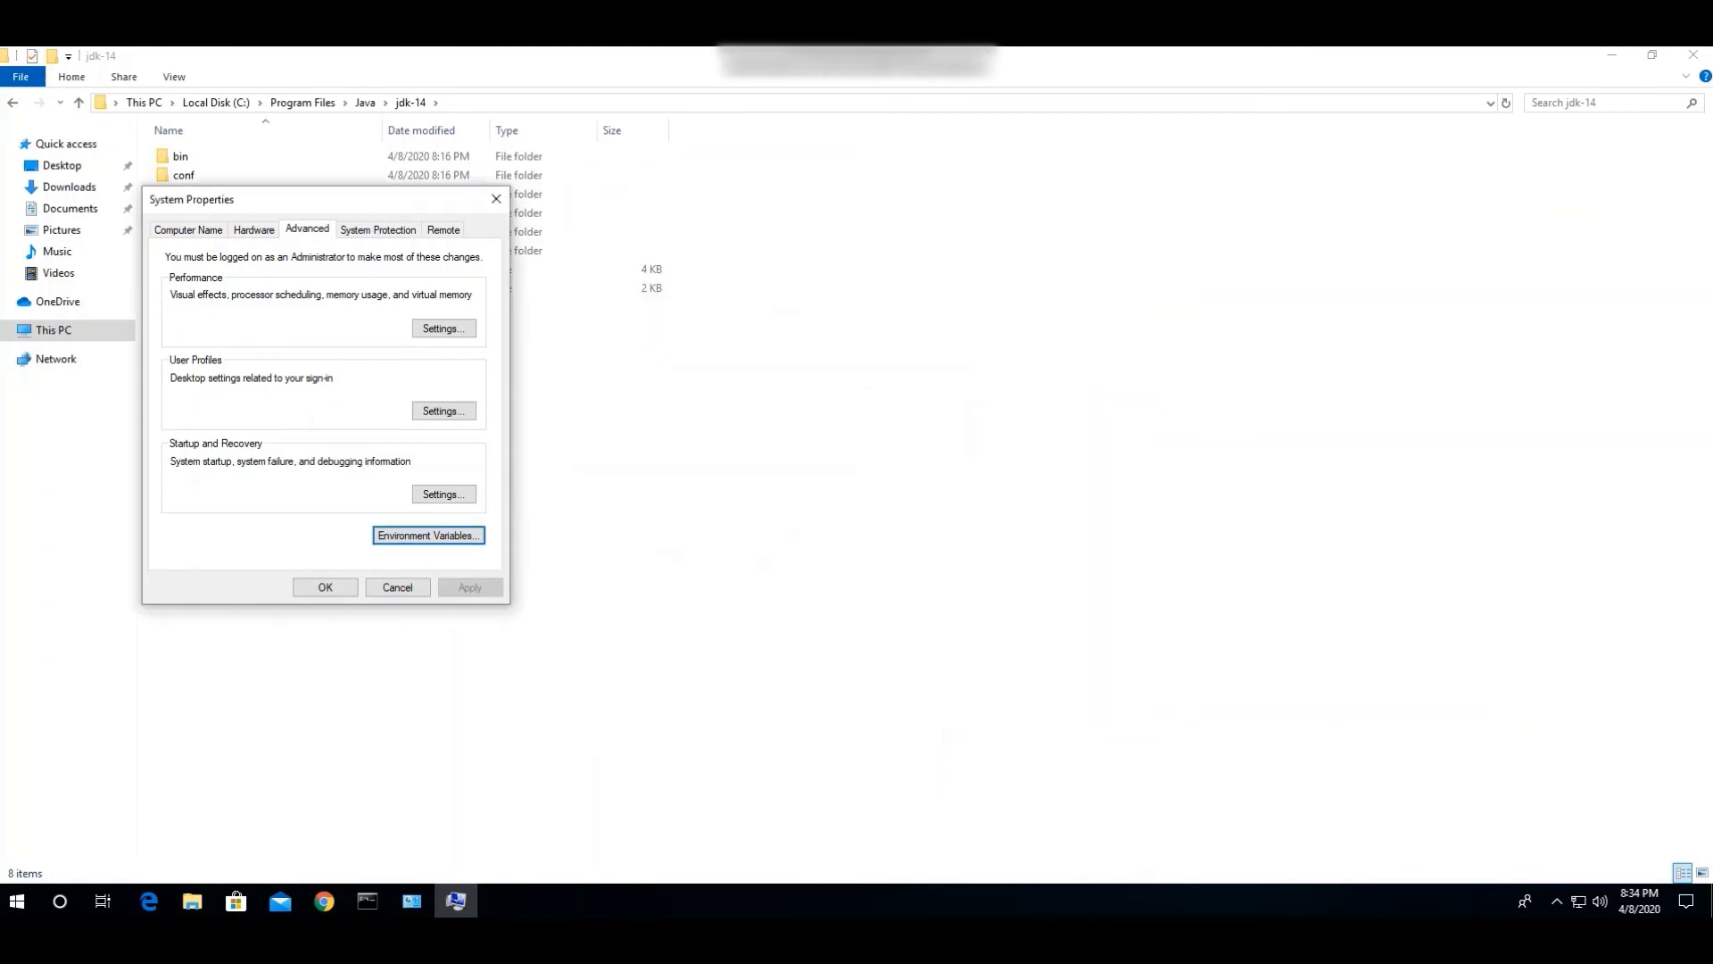
left_click(325, 587)
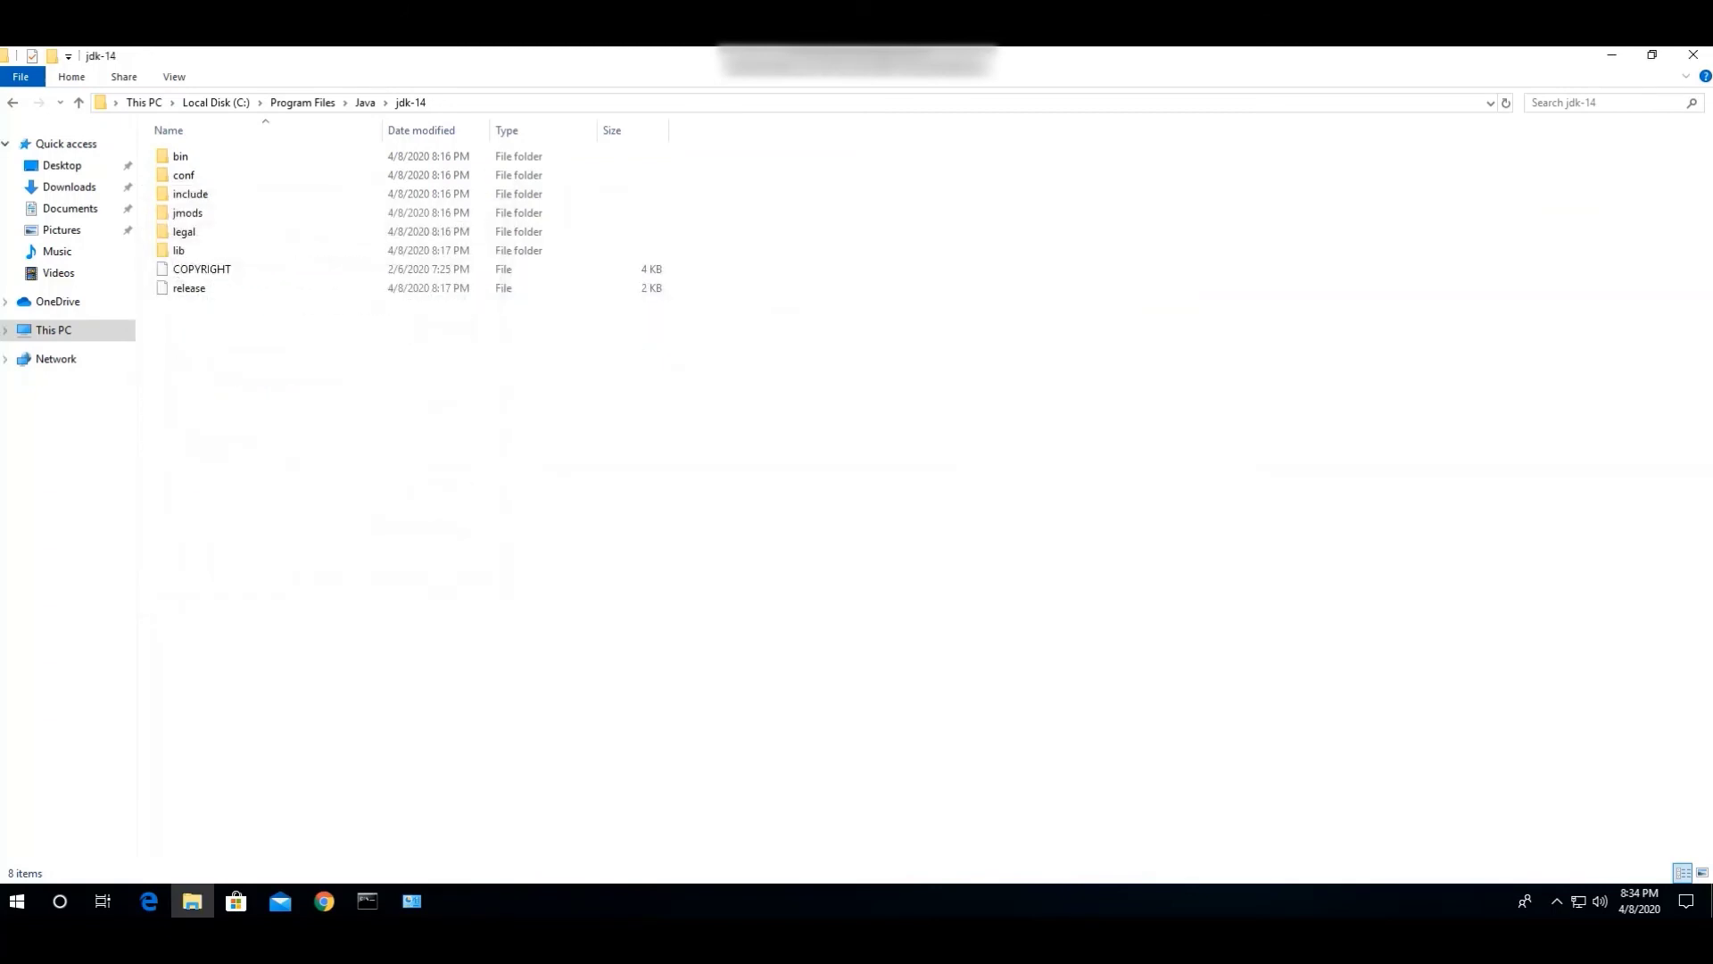
Open a new Command Prompt and check the installed Java version with java -version
left_click(17, 901)
type("cmd")
key("Return")
type("java -vers")
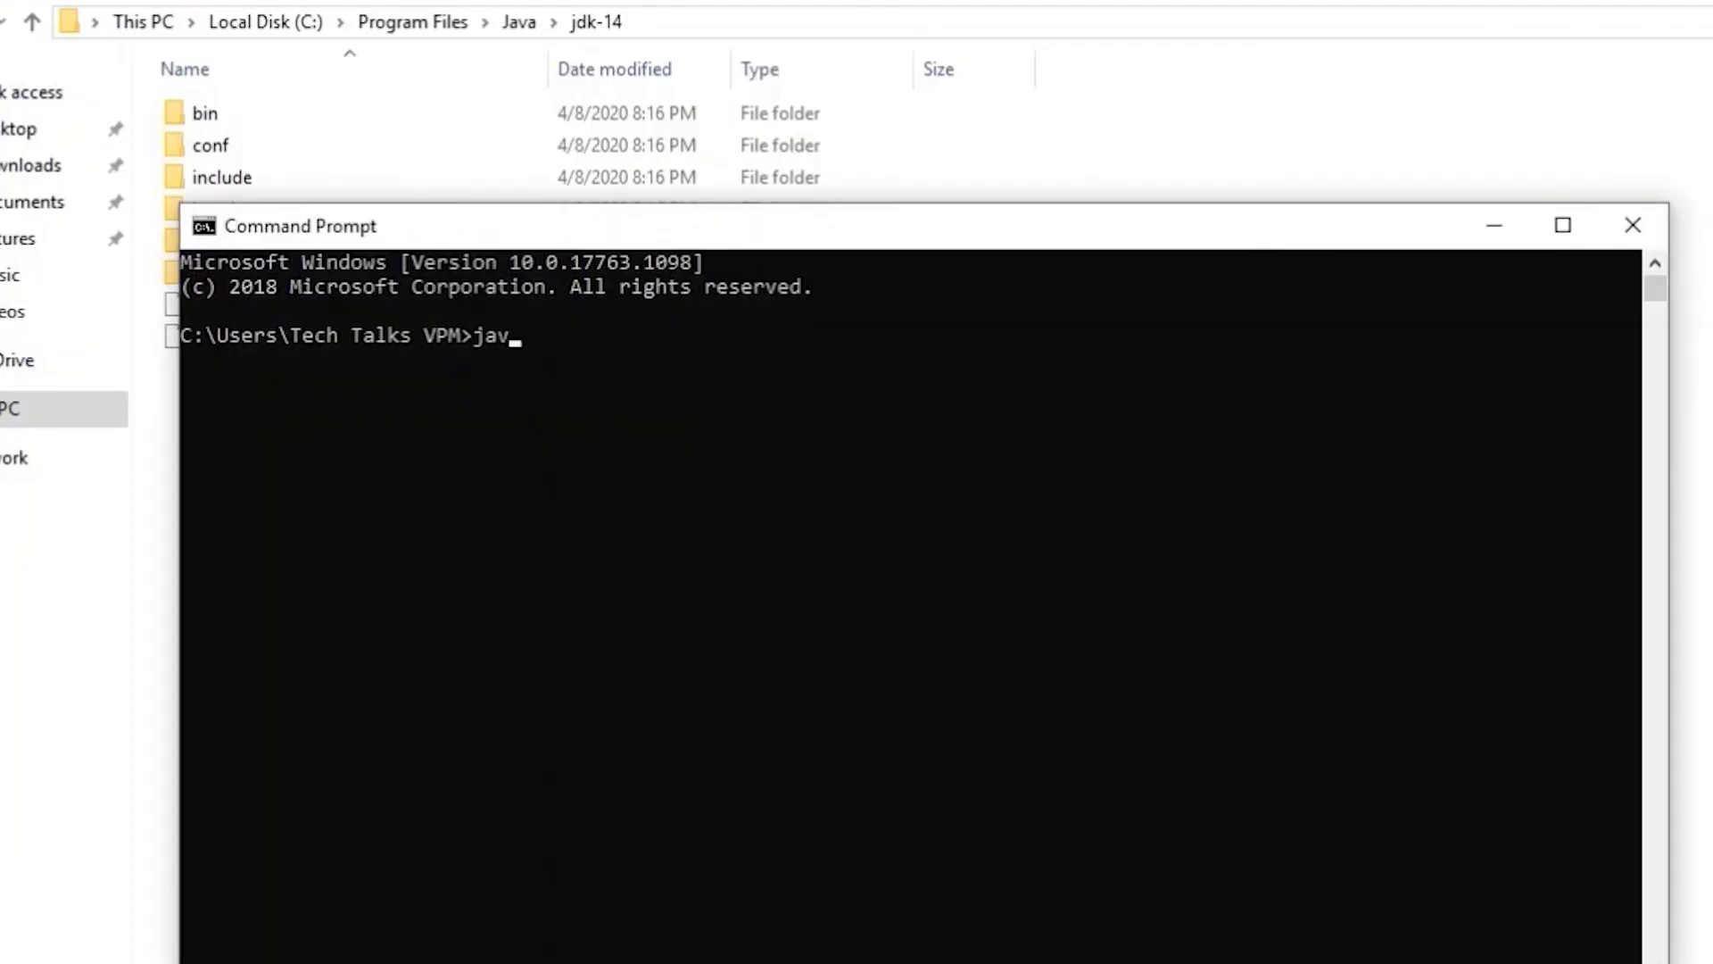
type("ion")
key("Return")
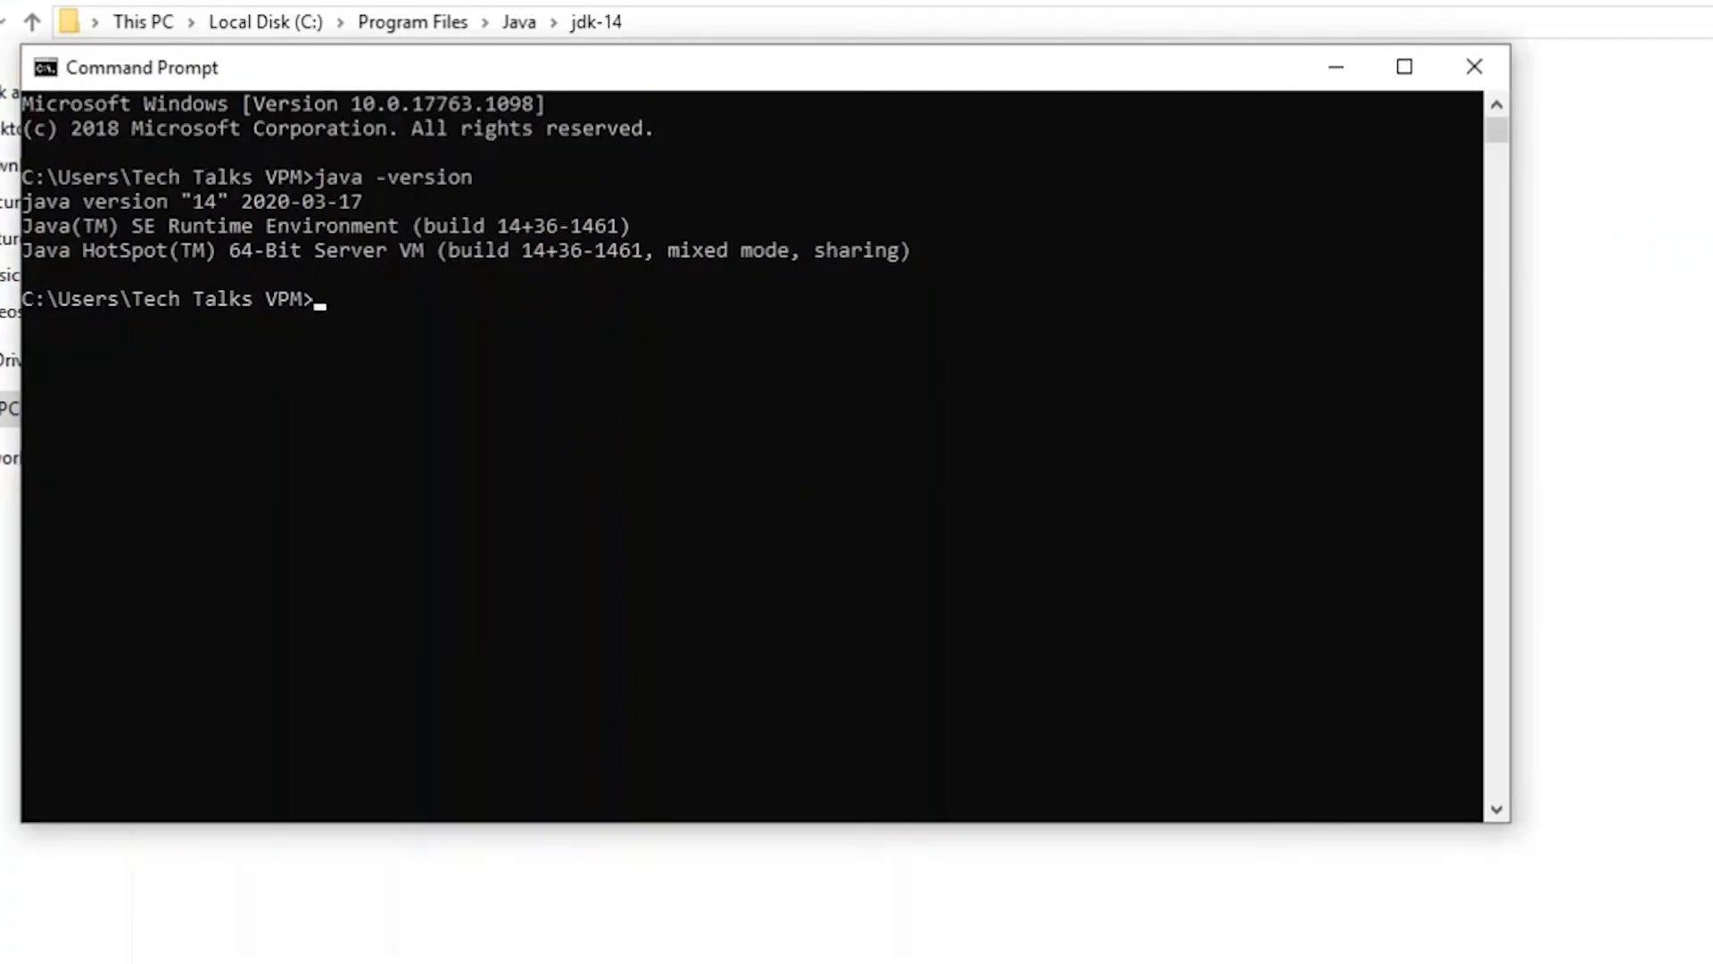
Check the Java compiler by running javac -version and javac without arguments to list its options
type("javac -version")
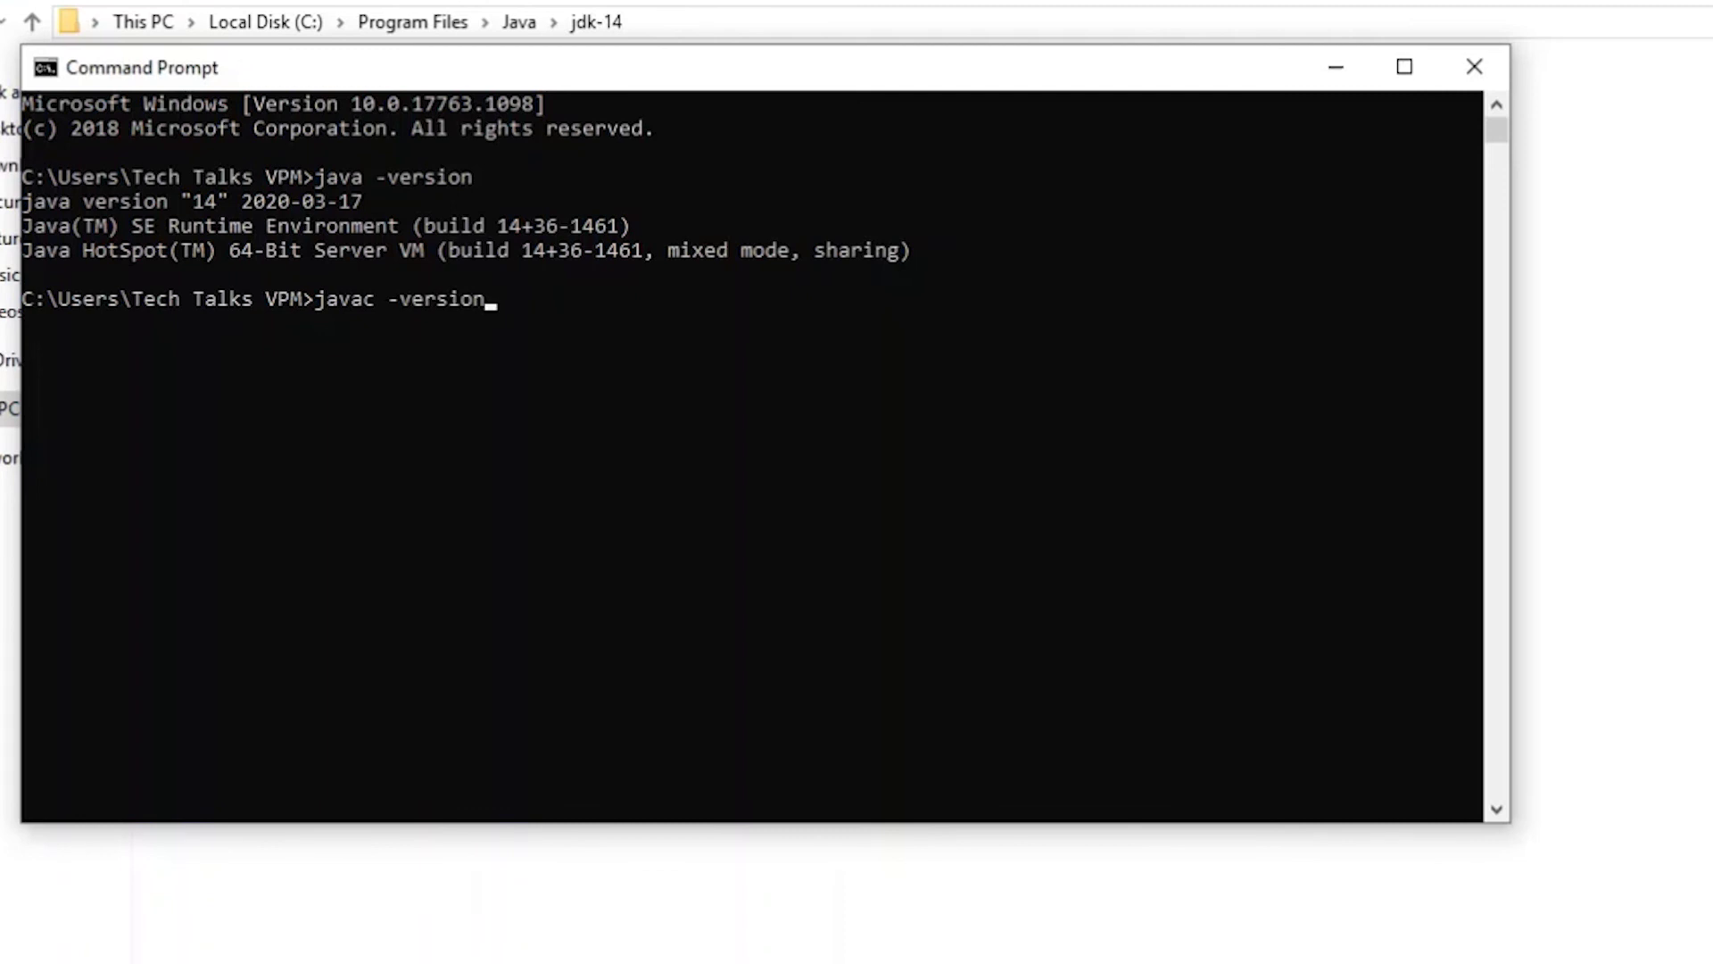
key("Return")
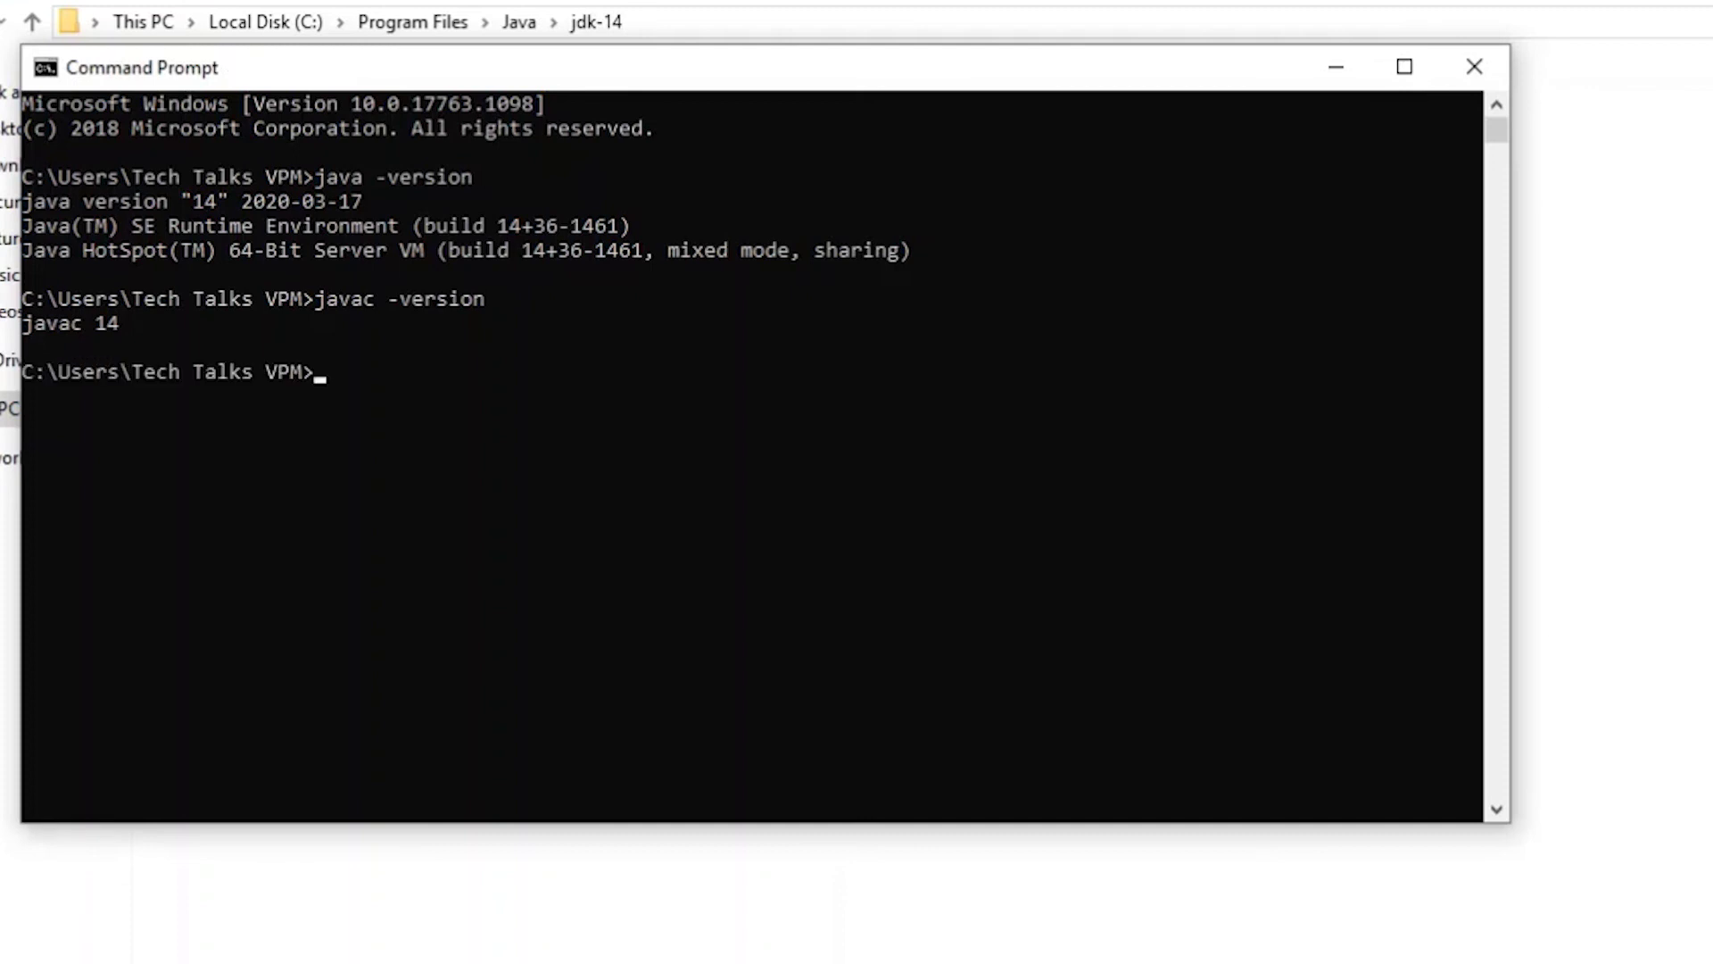
type("javac")
key("Return")
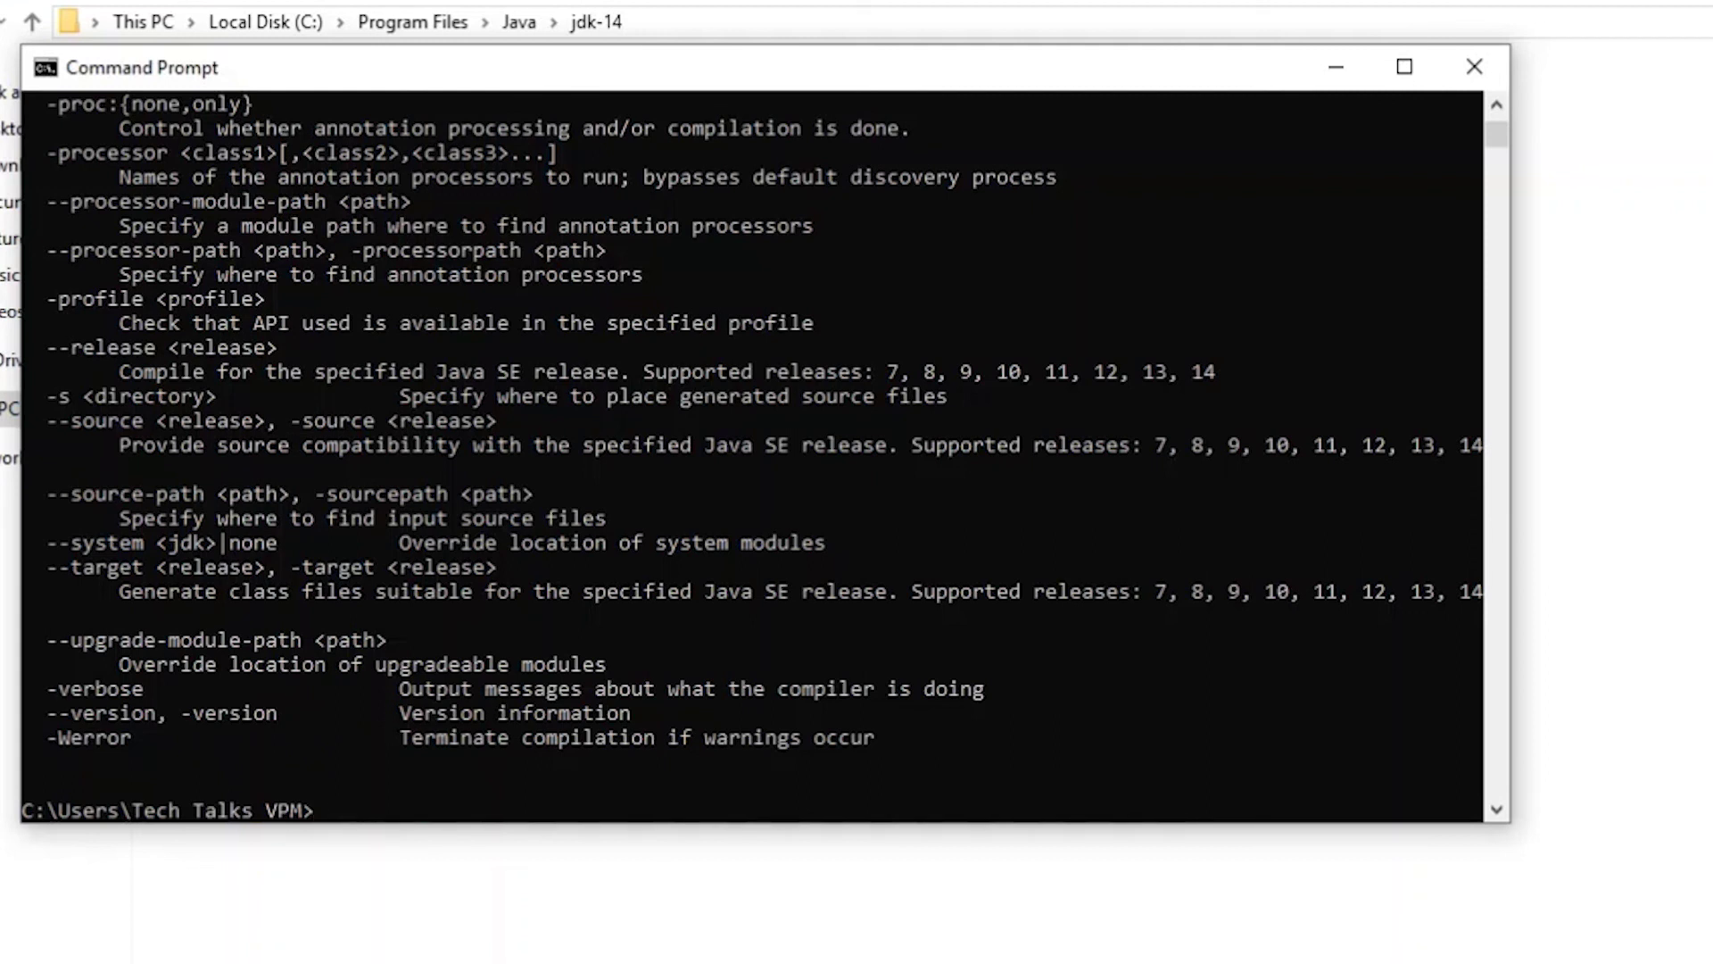
Print the Path variable with echo %Path% and highlight its JDK bin folder entry, then clear the selection
type("echo %Path%")
key("Return")
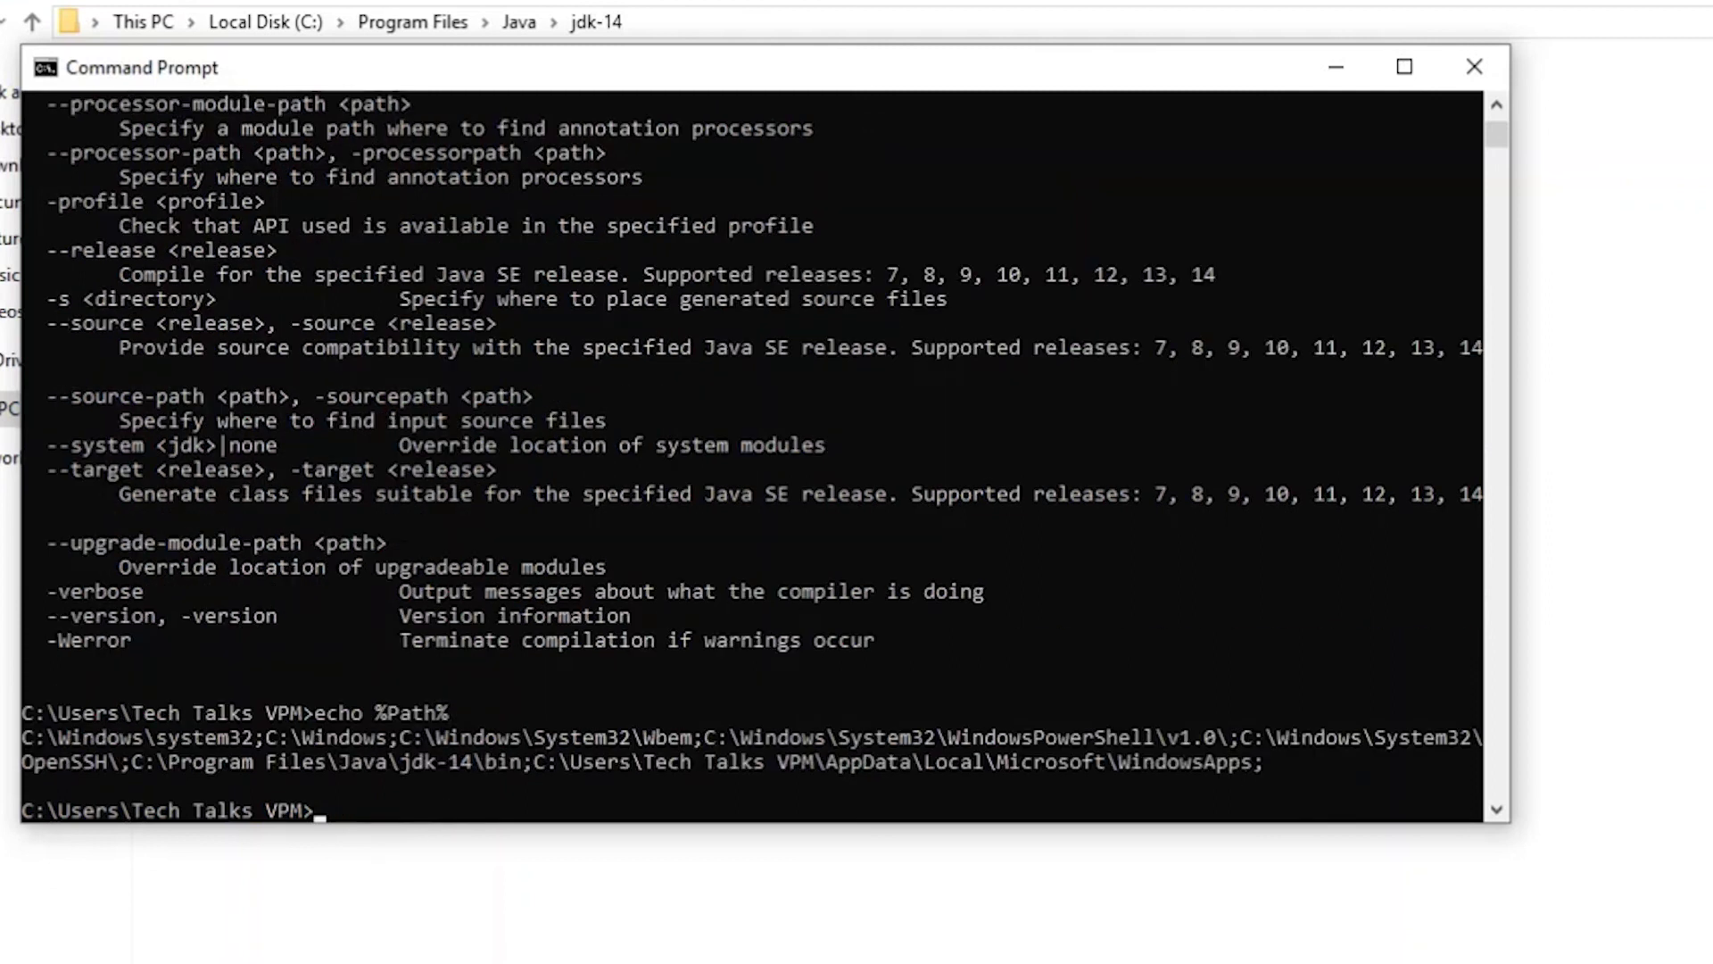
left_click_drag(131, 761, 521, 761)
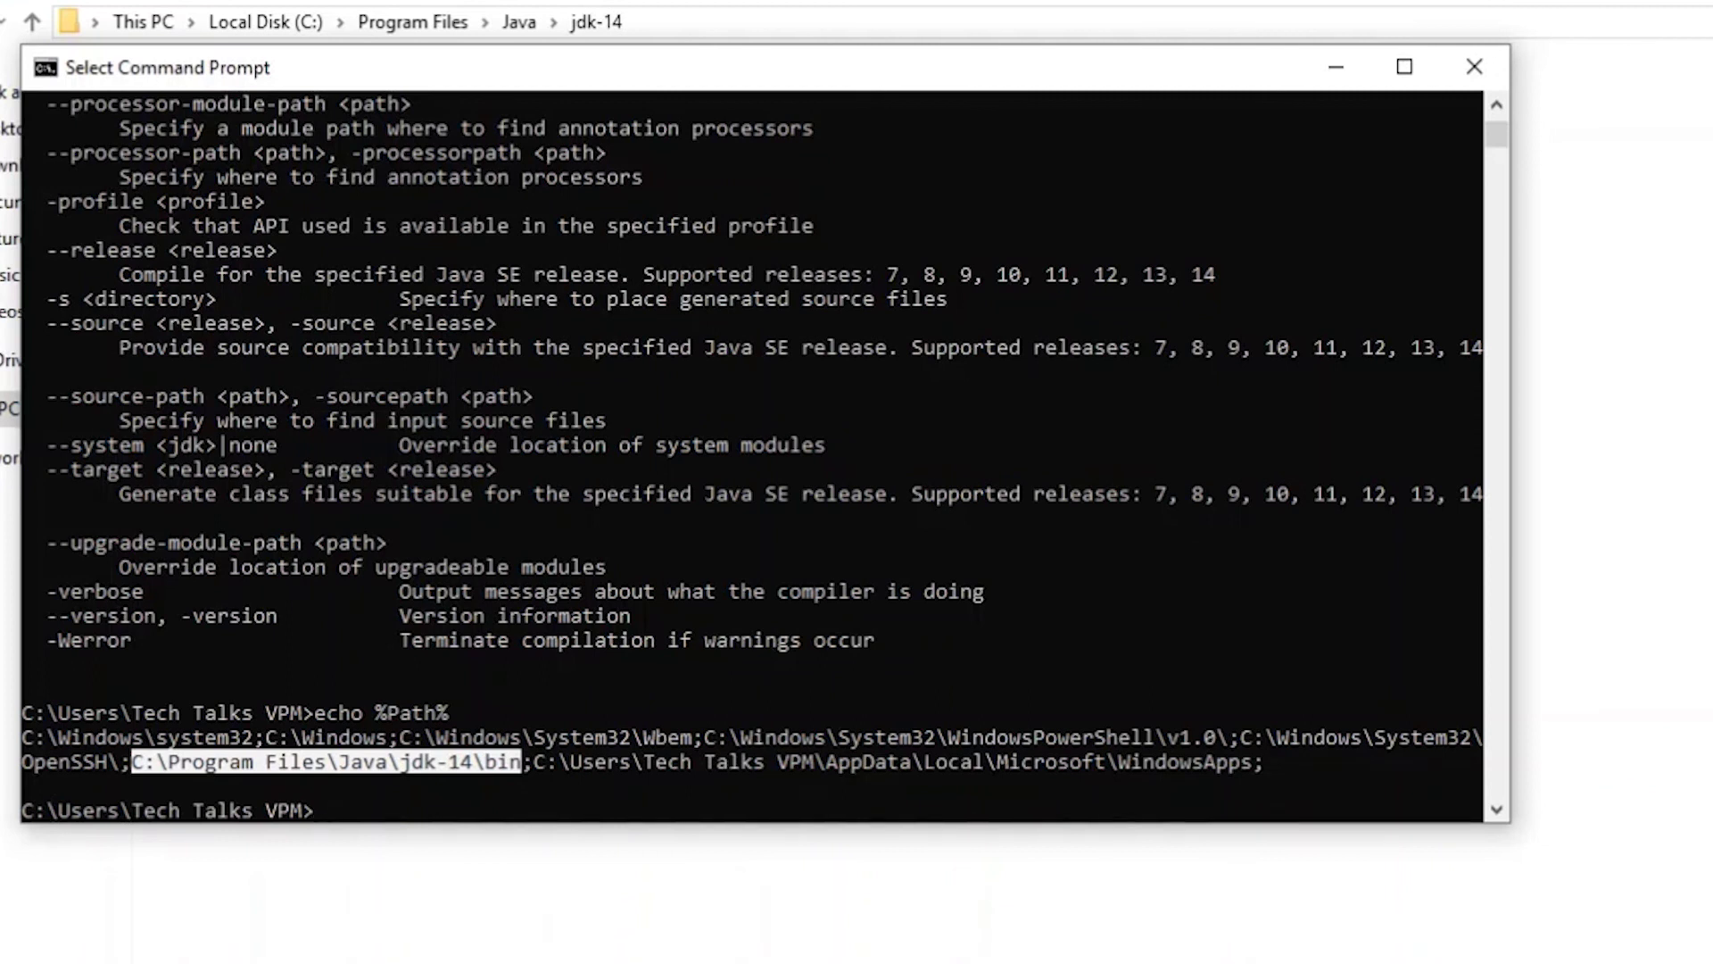
left_click(442, 809)
key("Escape")
Print the value of the JAVA_HOME variable with echo %JAVA_HOME%
type("echo ")
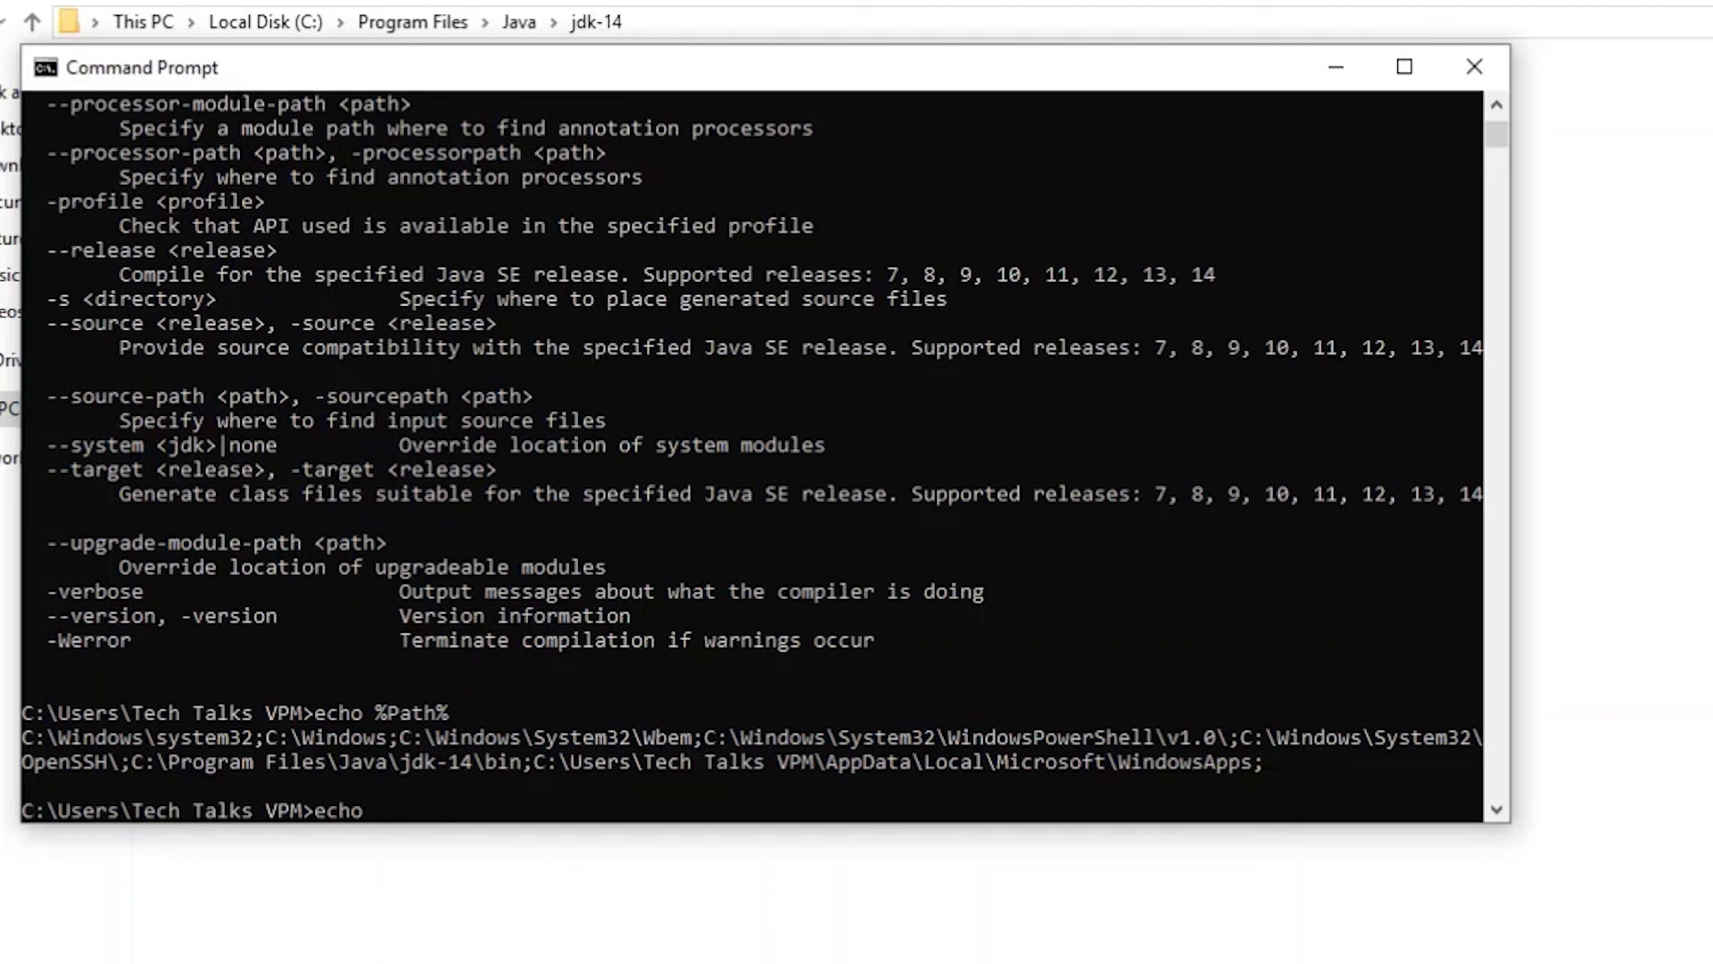
type("%JAVA_HOME%")
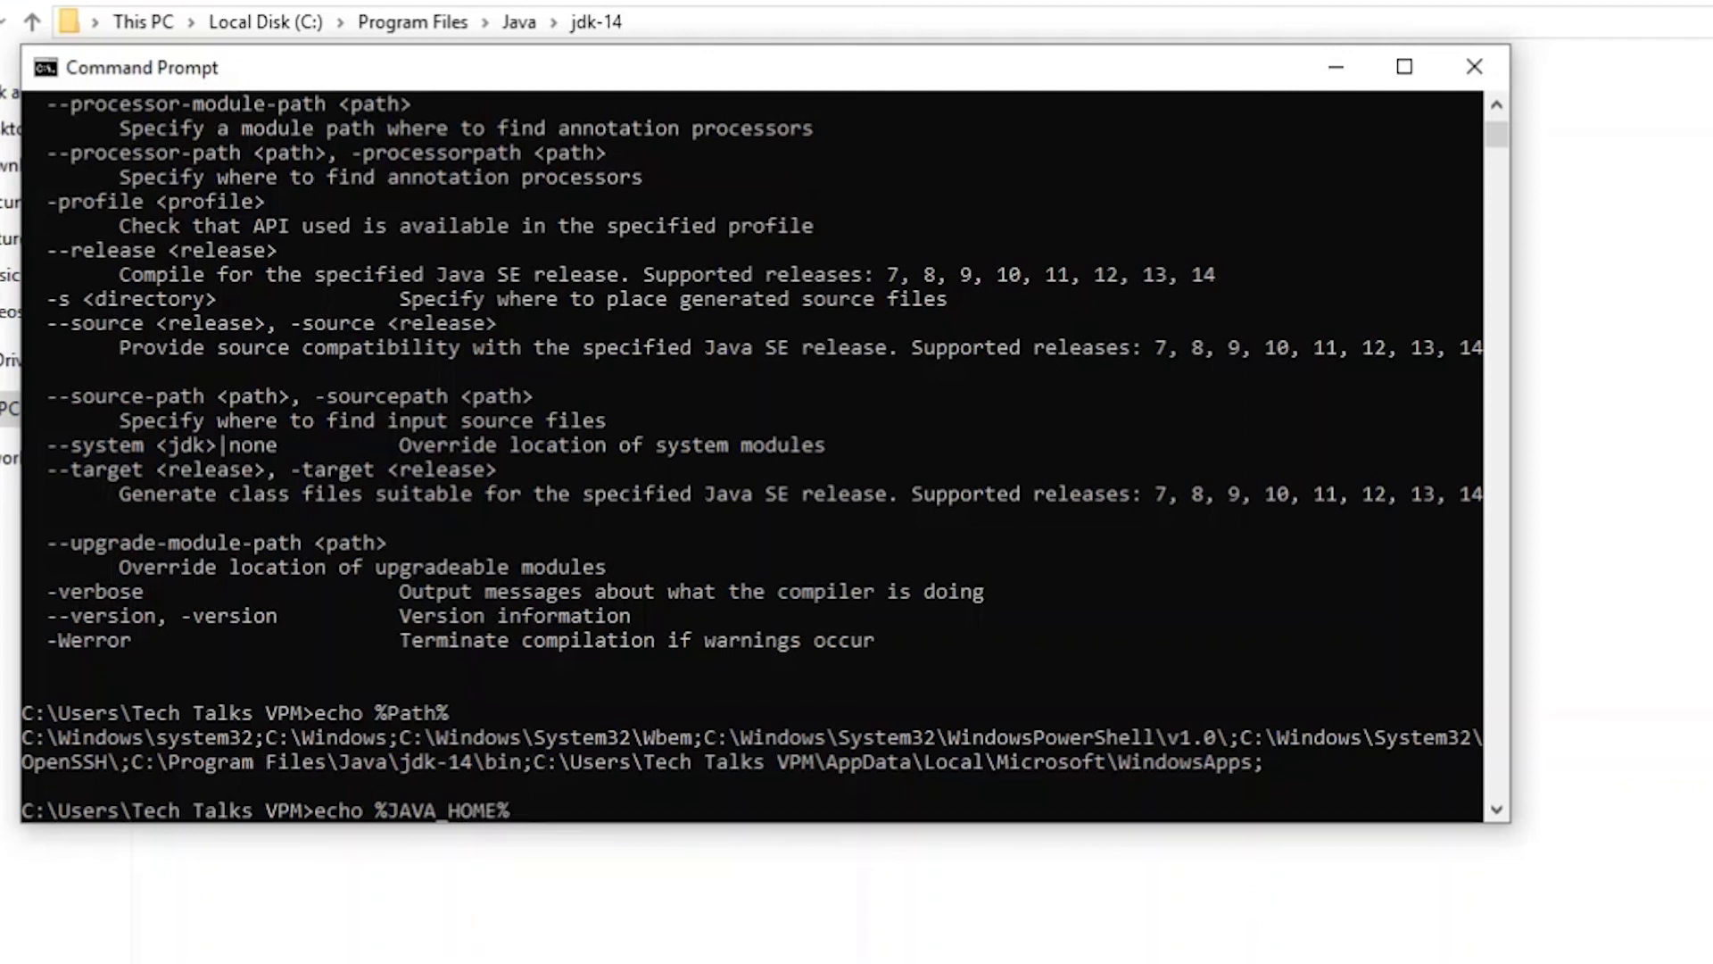
key("Return")
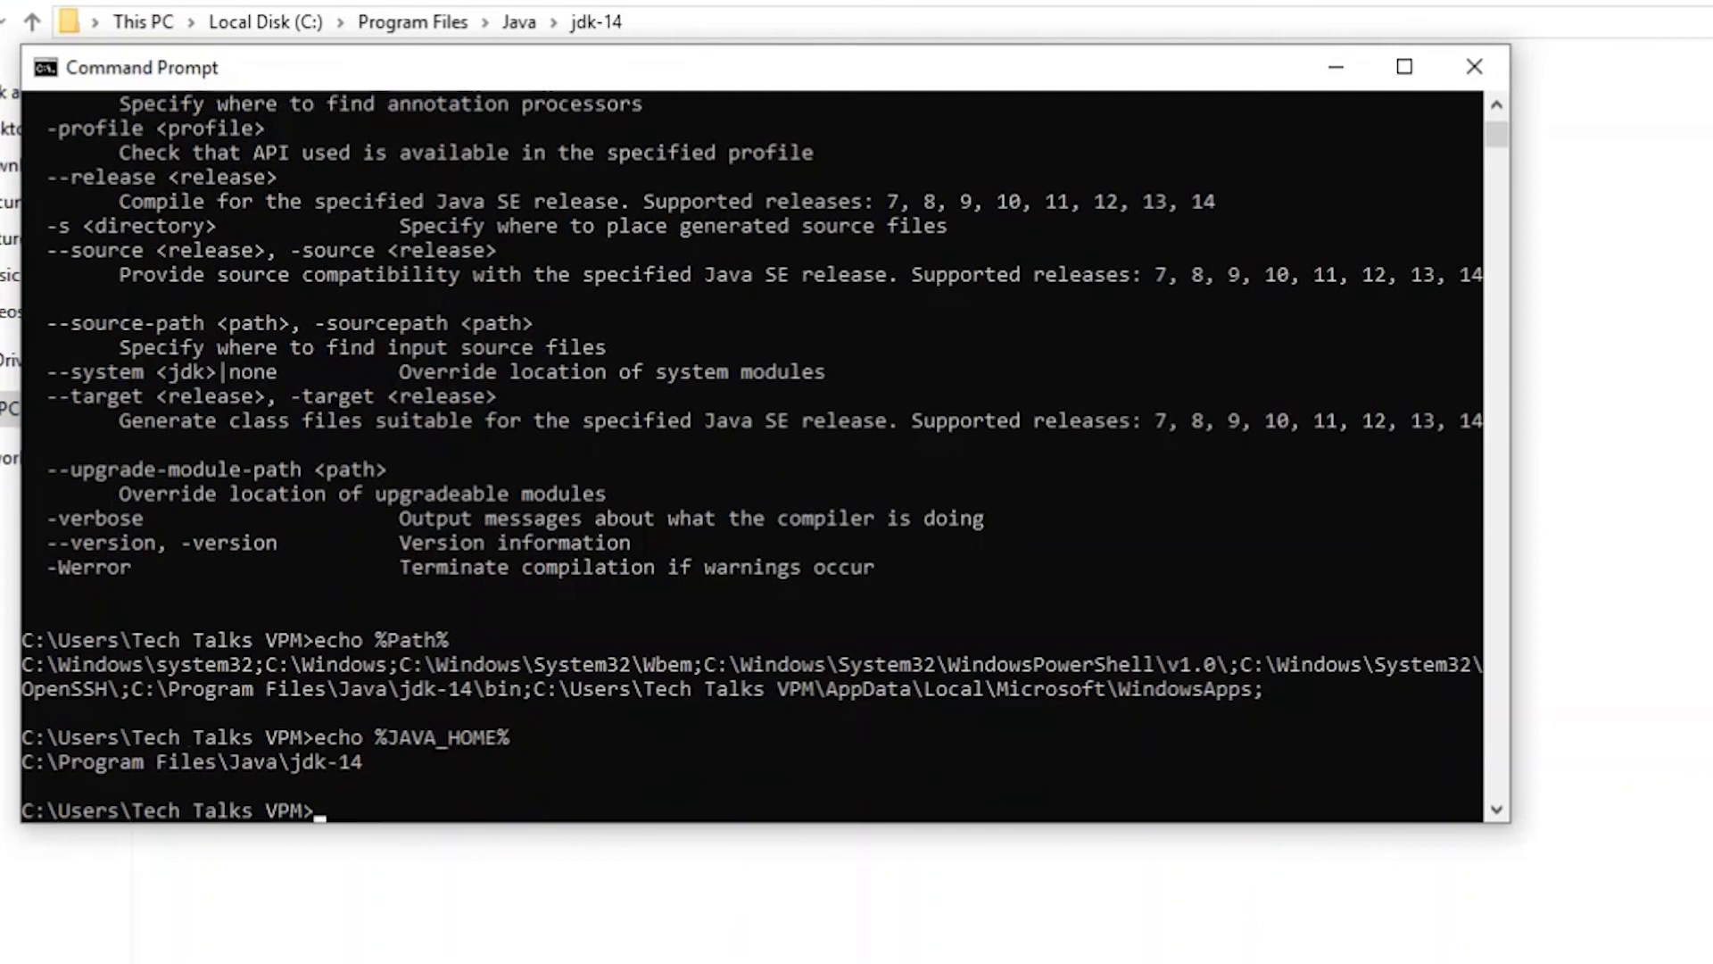